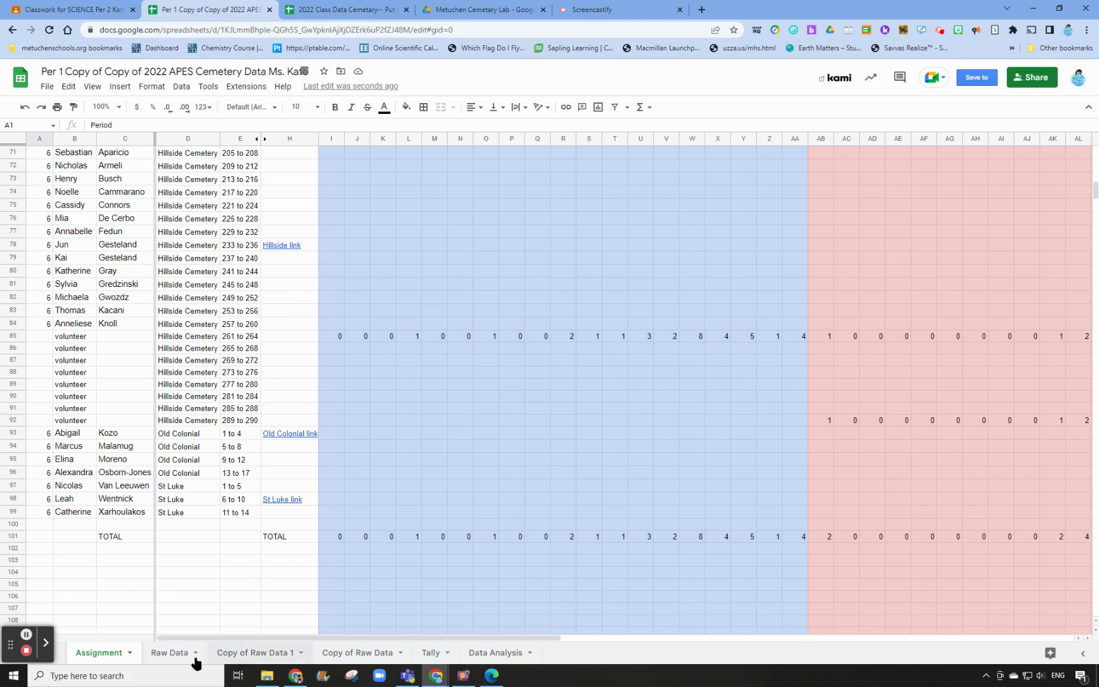
Step: Look through the Raw Data, Tally and Data Analysis sheets of the cemetery workbook
left_click(168, 652)
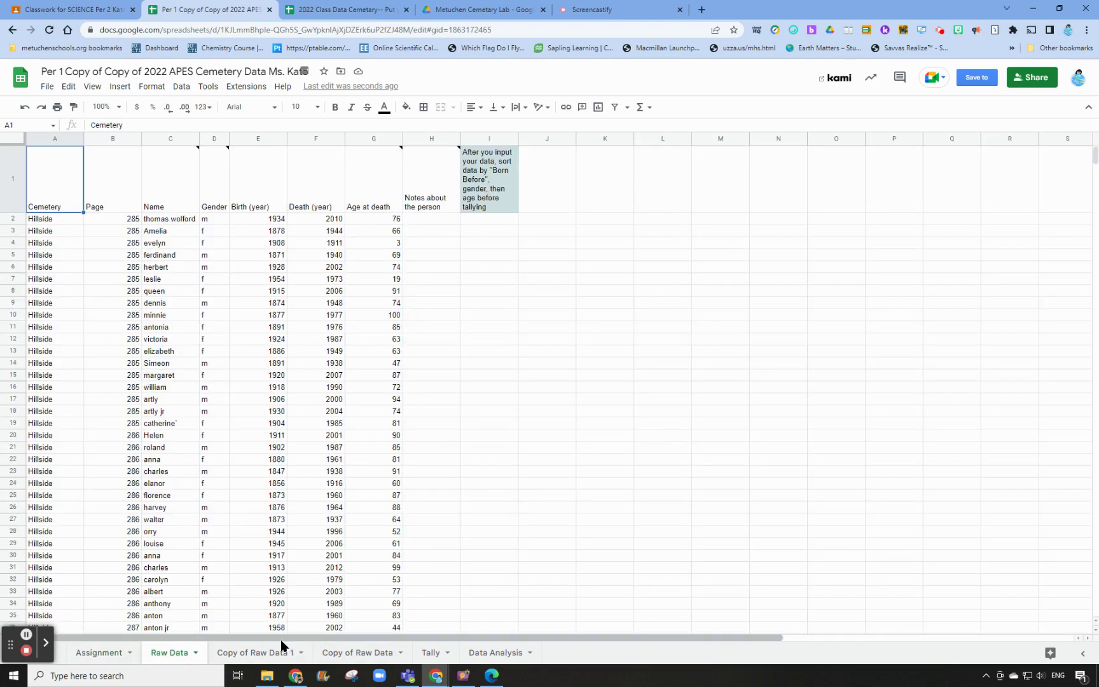
left_click(433, 653)
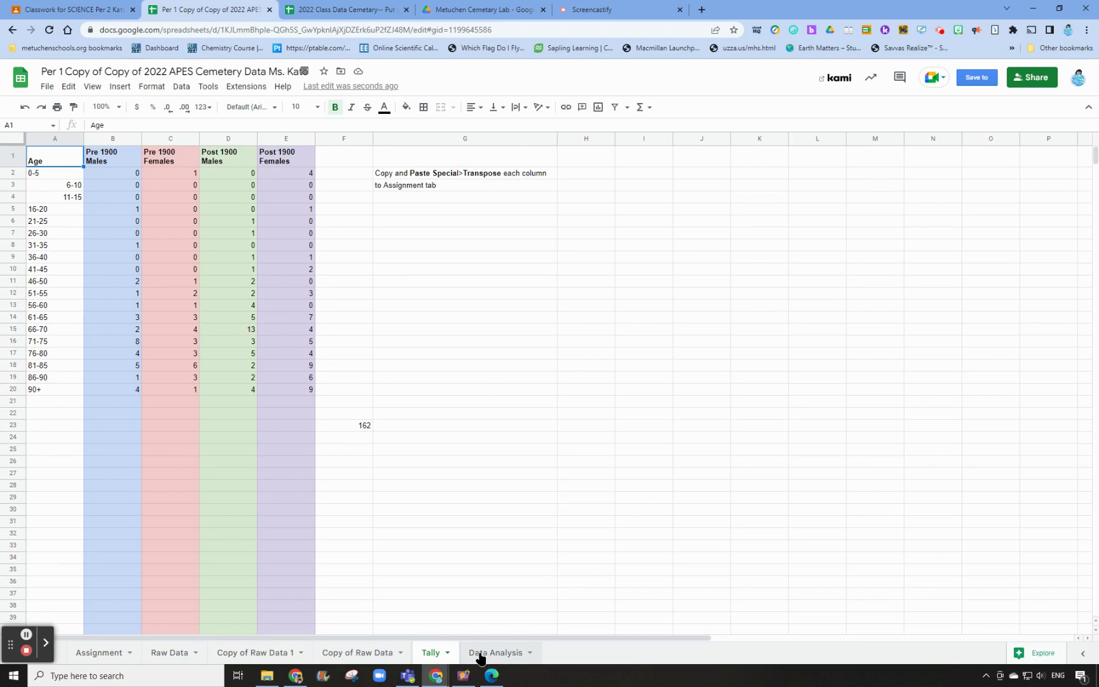
left_click(481, 655)
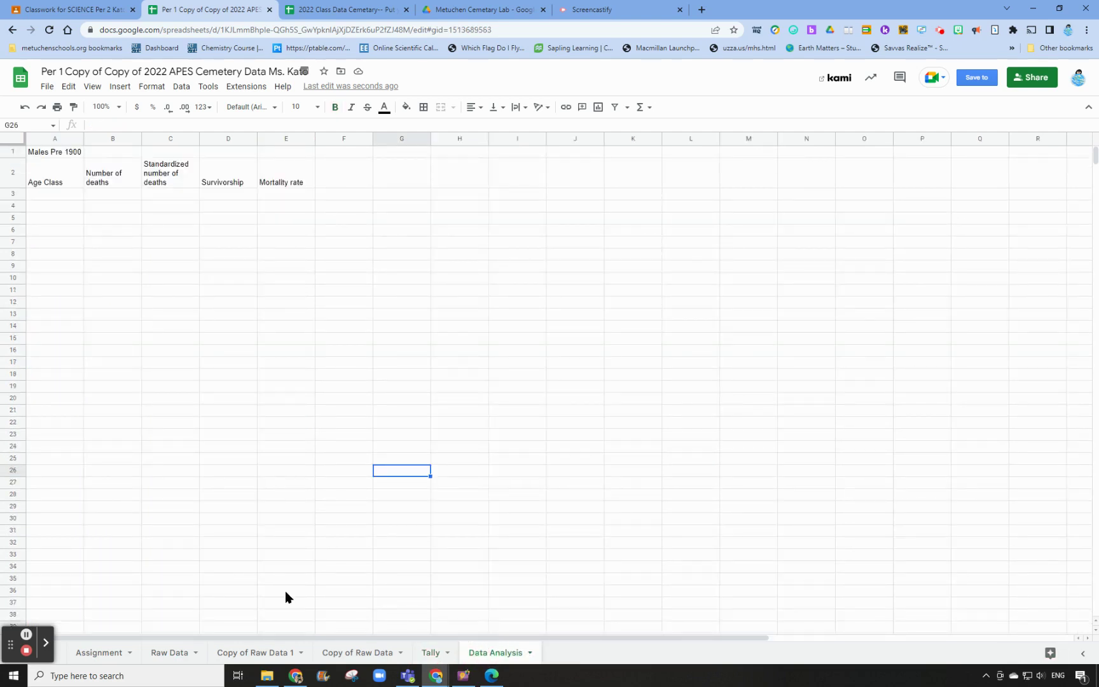
Step: In the 2022 Class Data Cemetary spreadsheet, copy header rows 1 and 2 together with the TOTAL row 102
left_click(341, 12)
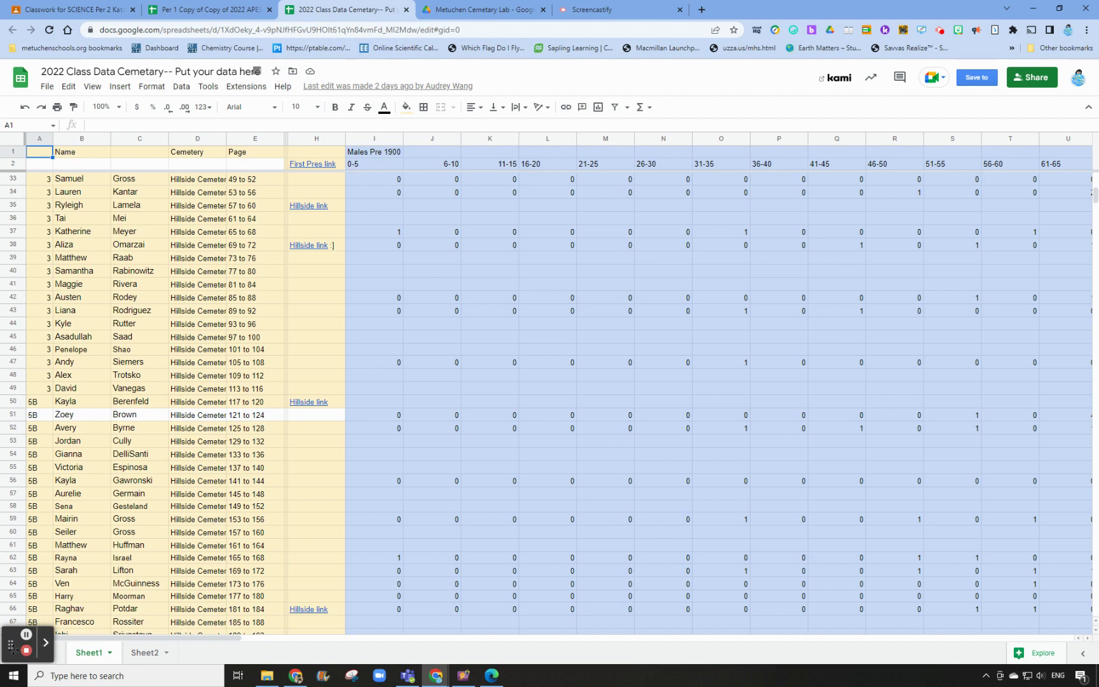
left_click_drag(11, 646, 8, 580)
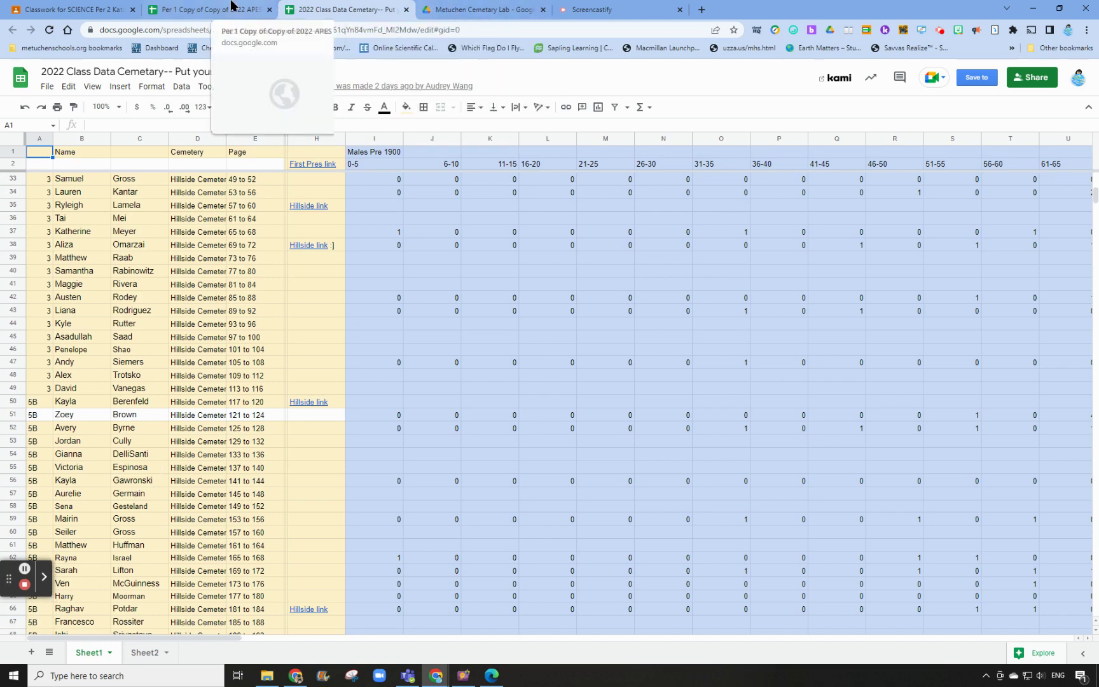
scroll(437, 387, "up", 3)
scroll(437, 387, "up", 8)
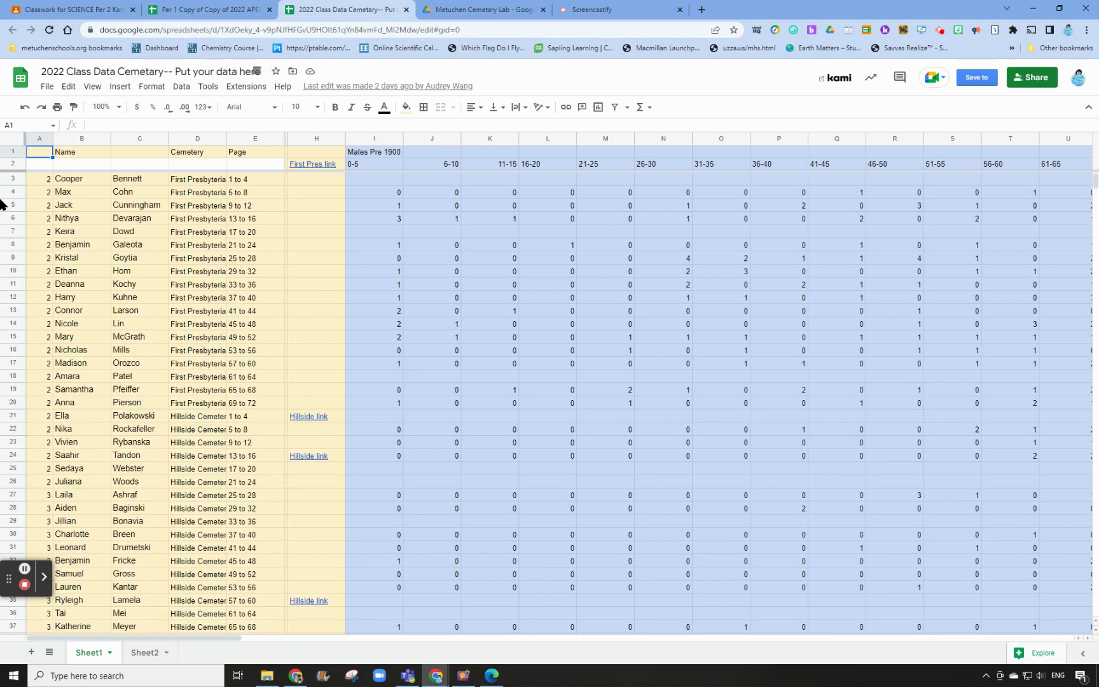
left_click(12, 151)
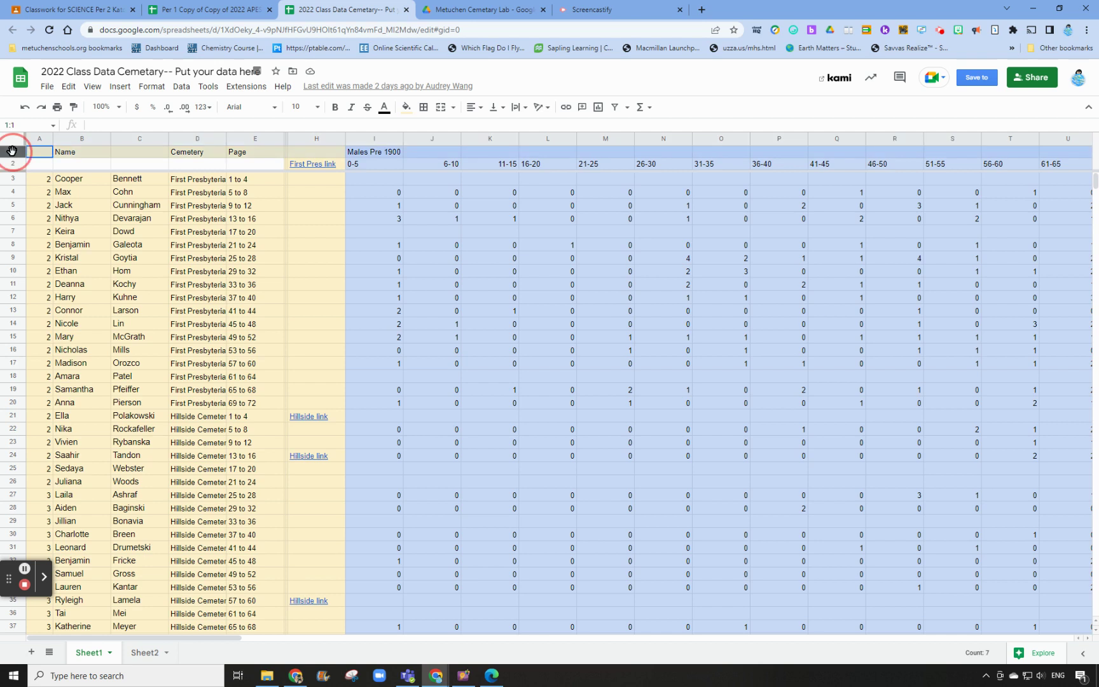
left_click(12, 163, "shift")
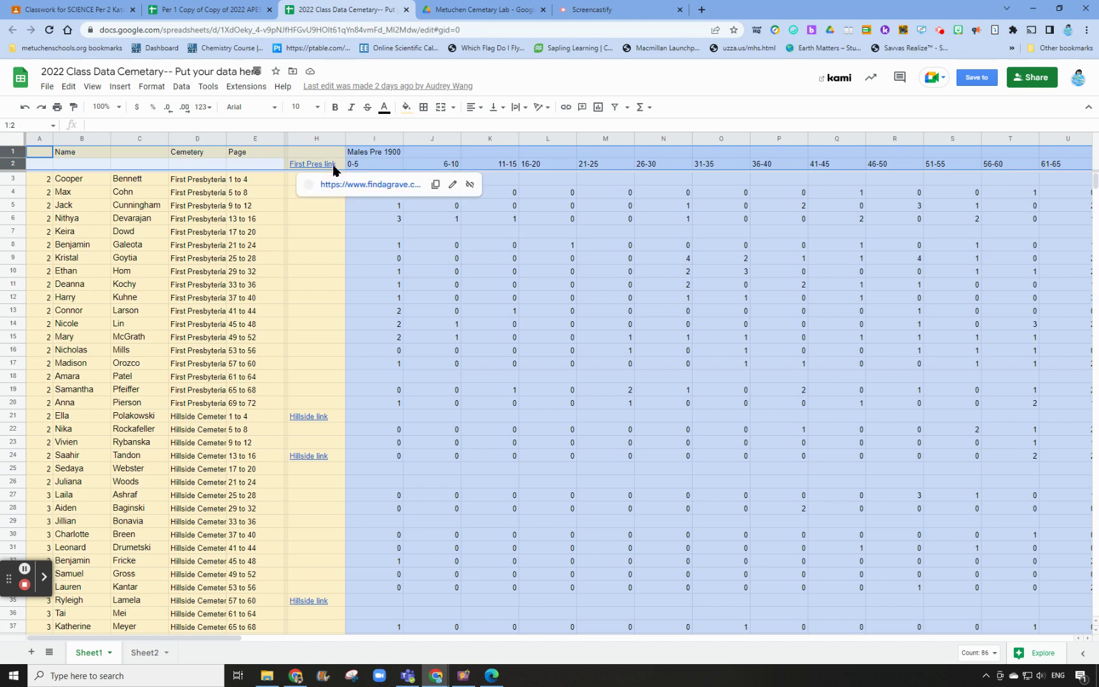
scroll(299, 308, "down", 17)
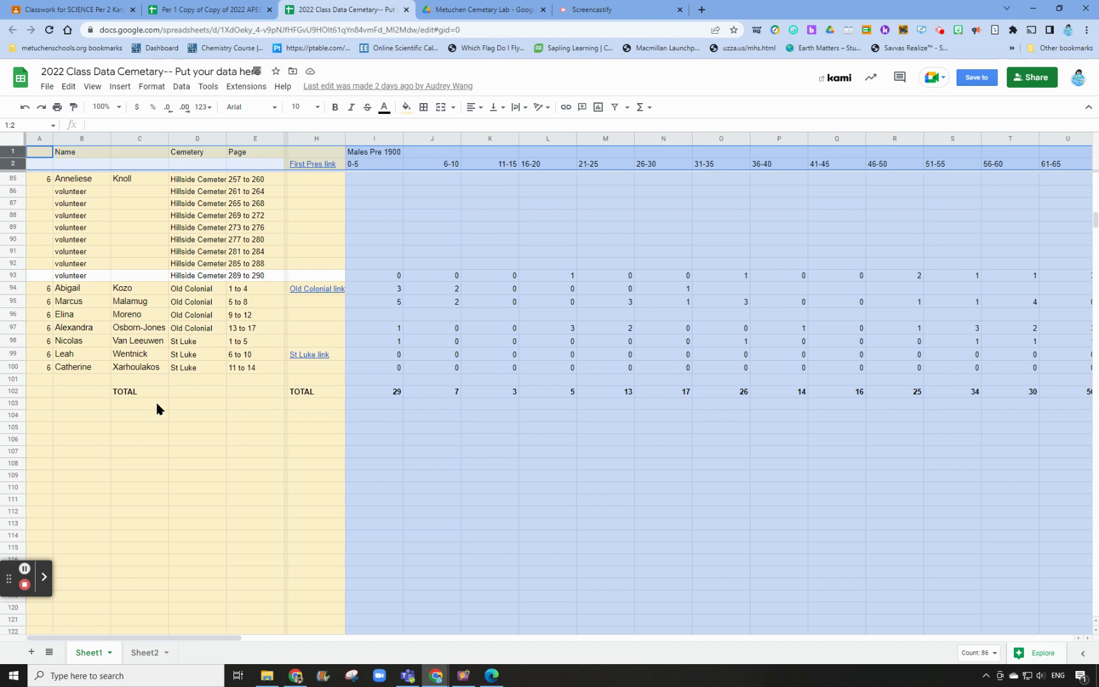
left_click(12, 393)
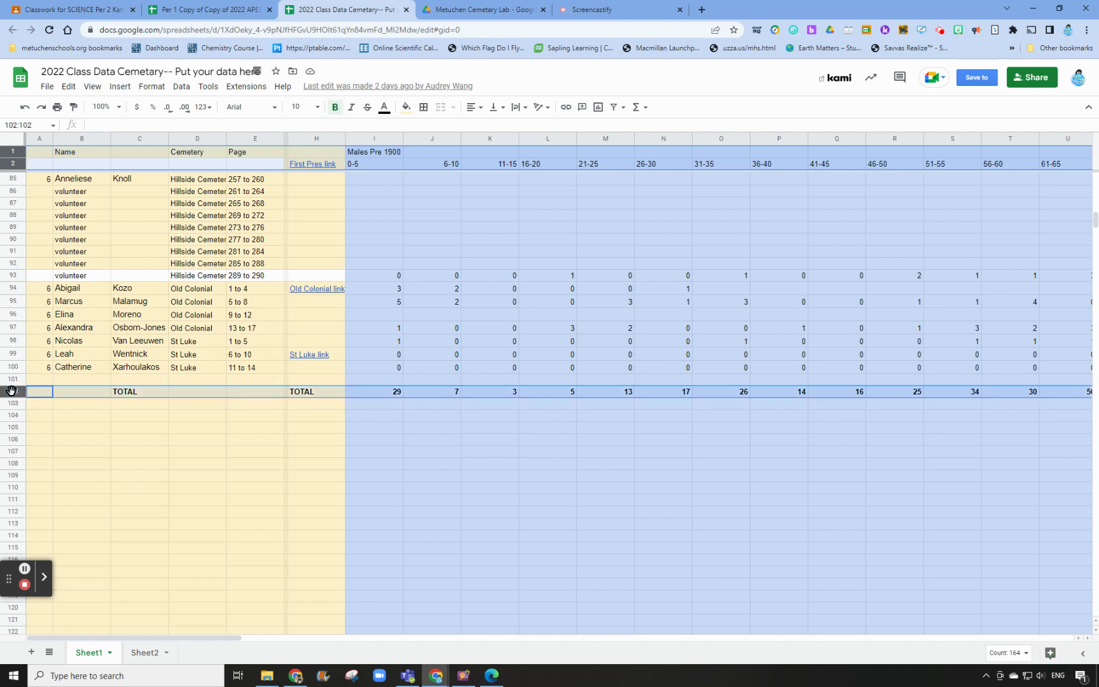
scroll(326, 531, "up", 2)
scroll(326, 530, "down", 2)
scroll(412, 279, "up", 3)
scroll(412, 279, "down", 2)
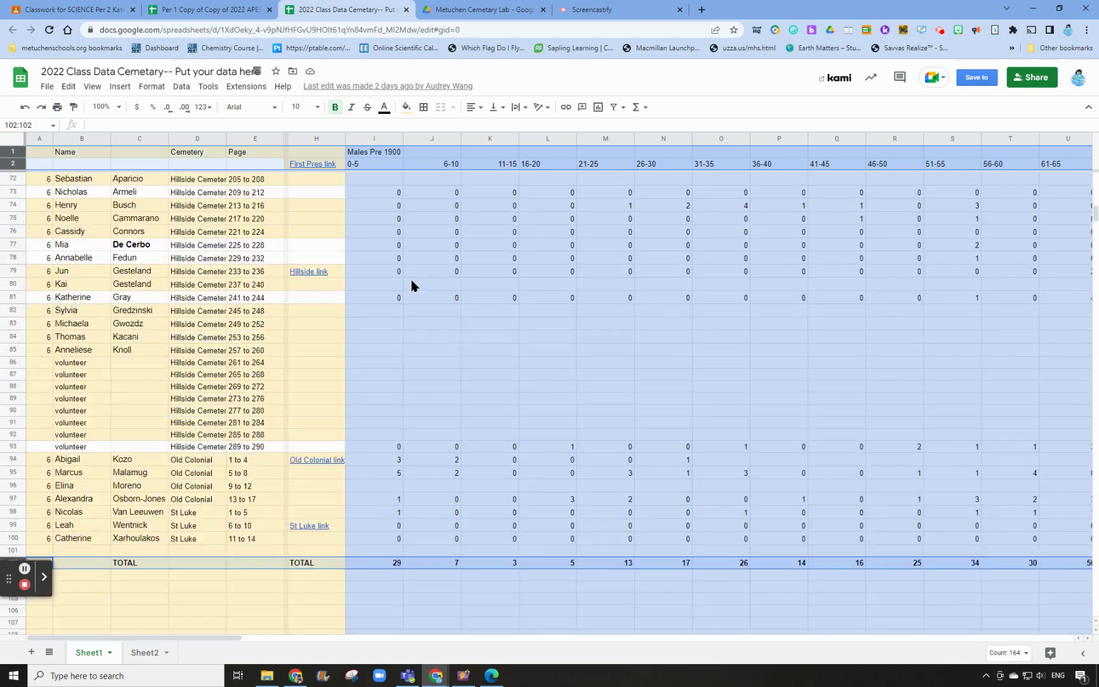
left_click(68, 85)
left_click(89, 180)
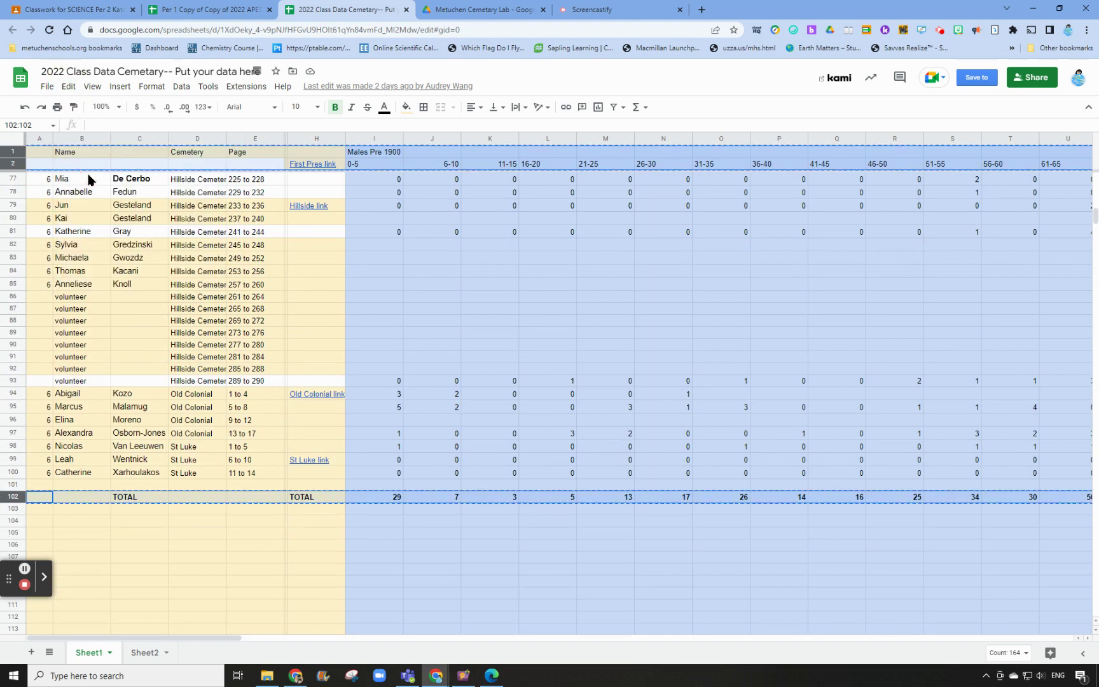
Step: Add a new sheet to the Per 1 APES Cemetery Data workbook and paste the copied rows at A1 as values only
left_click(204, 14)
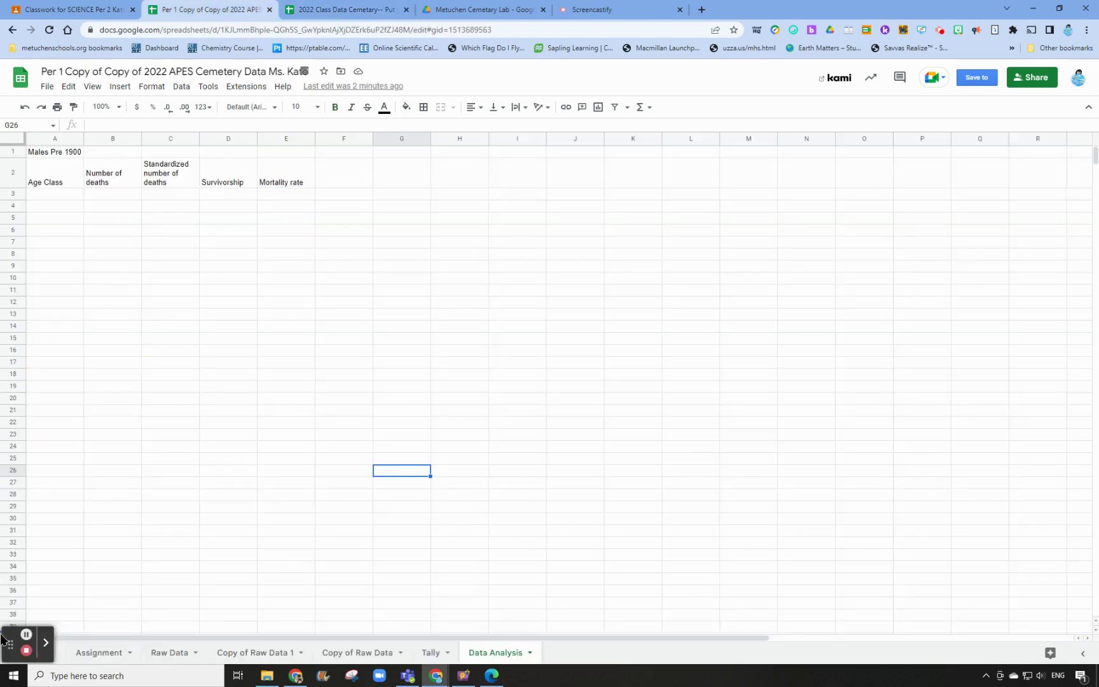
left_click_drag(14, 644, 14, 557)
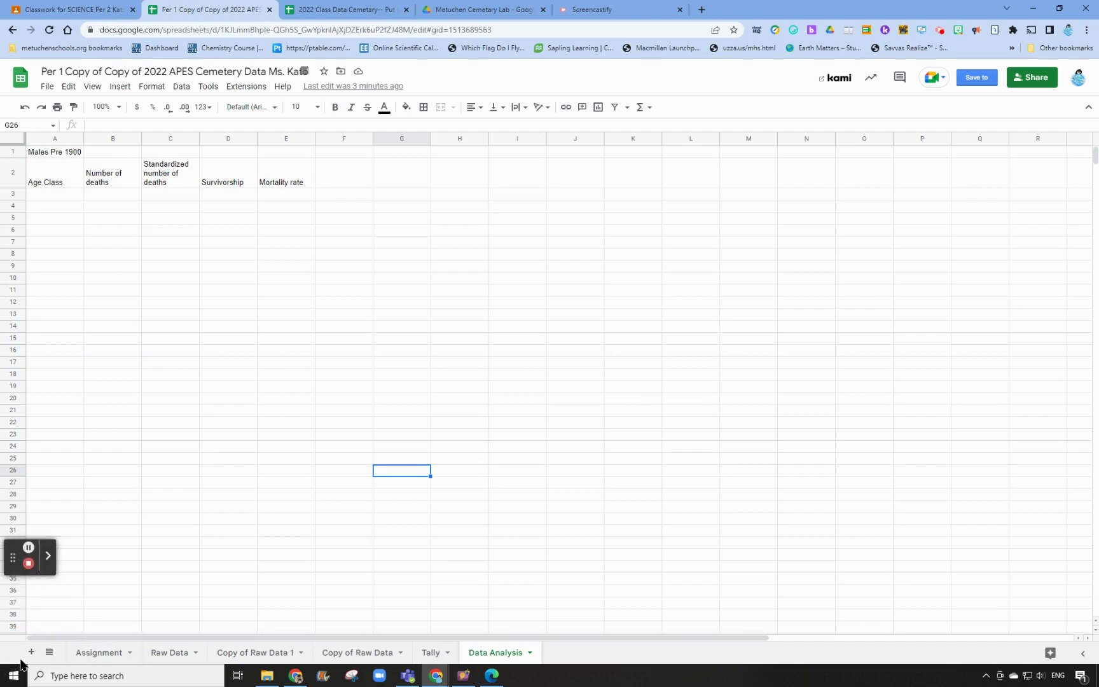
left_click(31, 653)
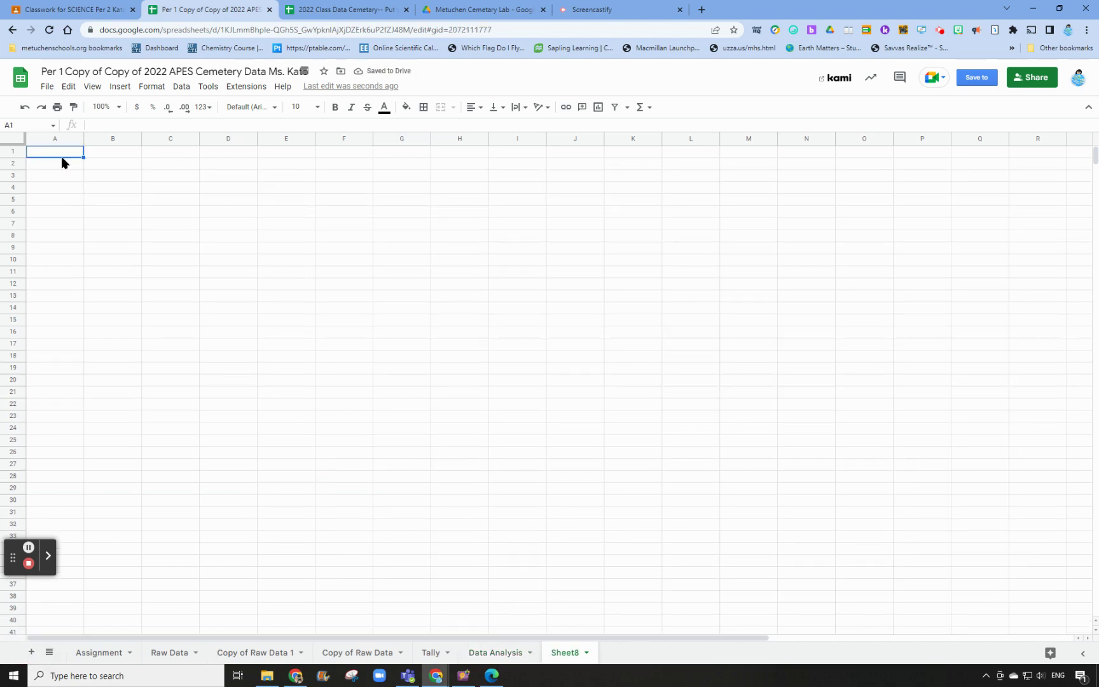
right_click(50, 157)
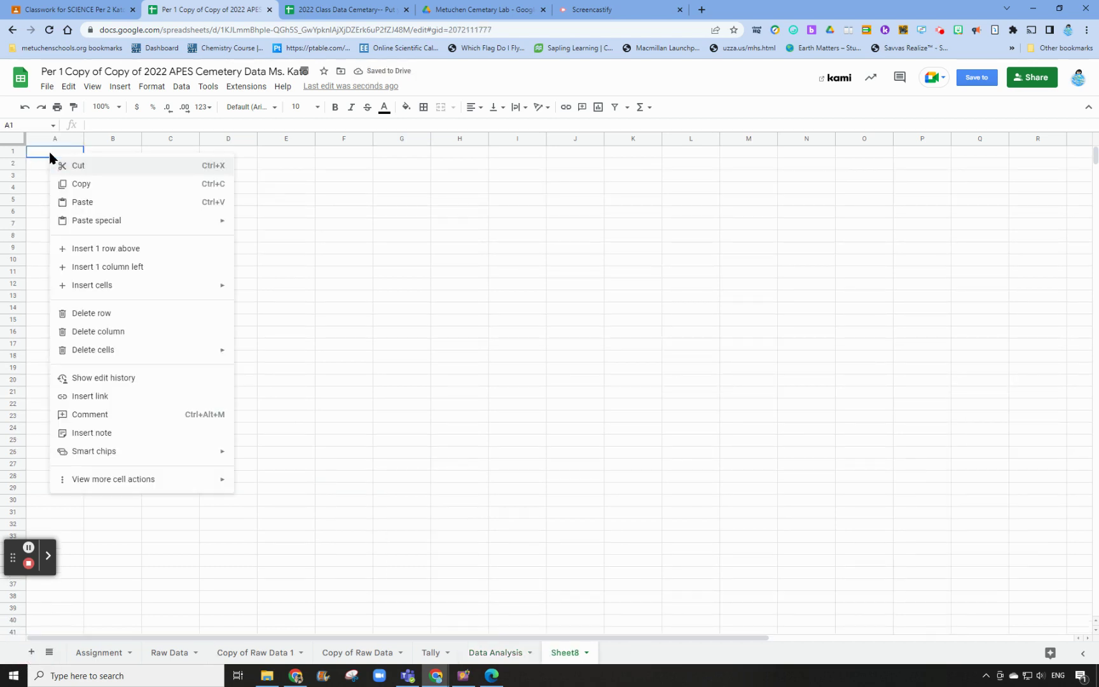
mouse_move(80, 224)
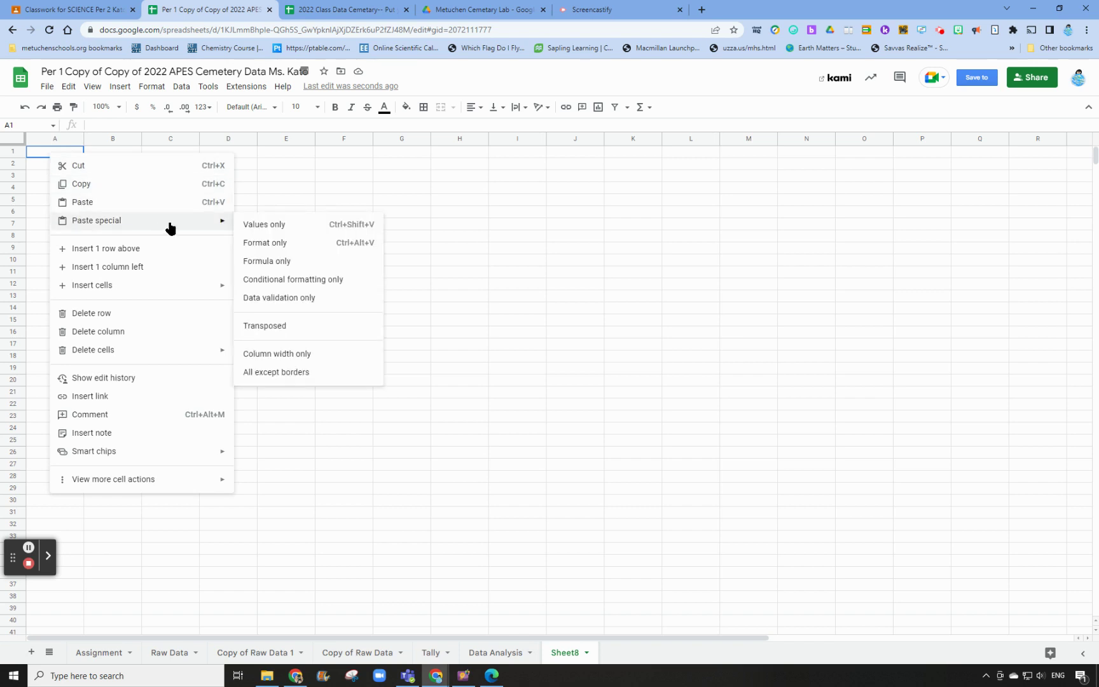
left_click(269, 231)
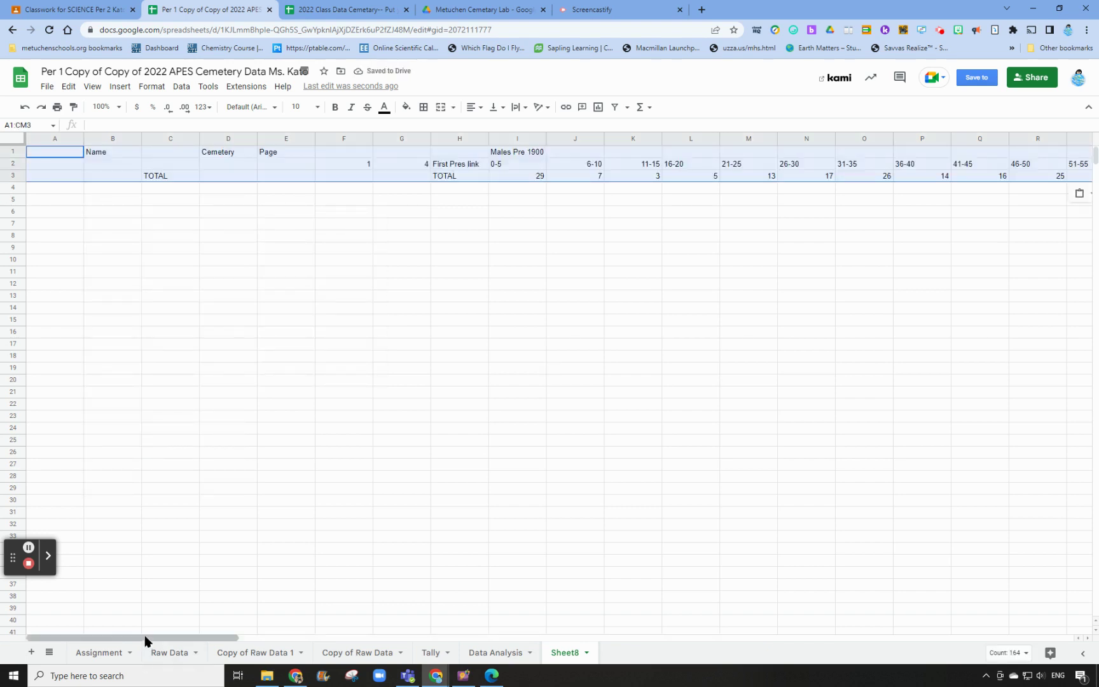
Step: Copy the three pasted rows and paste them transposed at cell A5 of the same sheet
left_click_drag(145, 637, 30, 579)
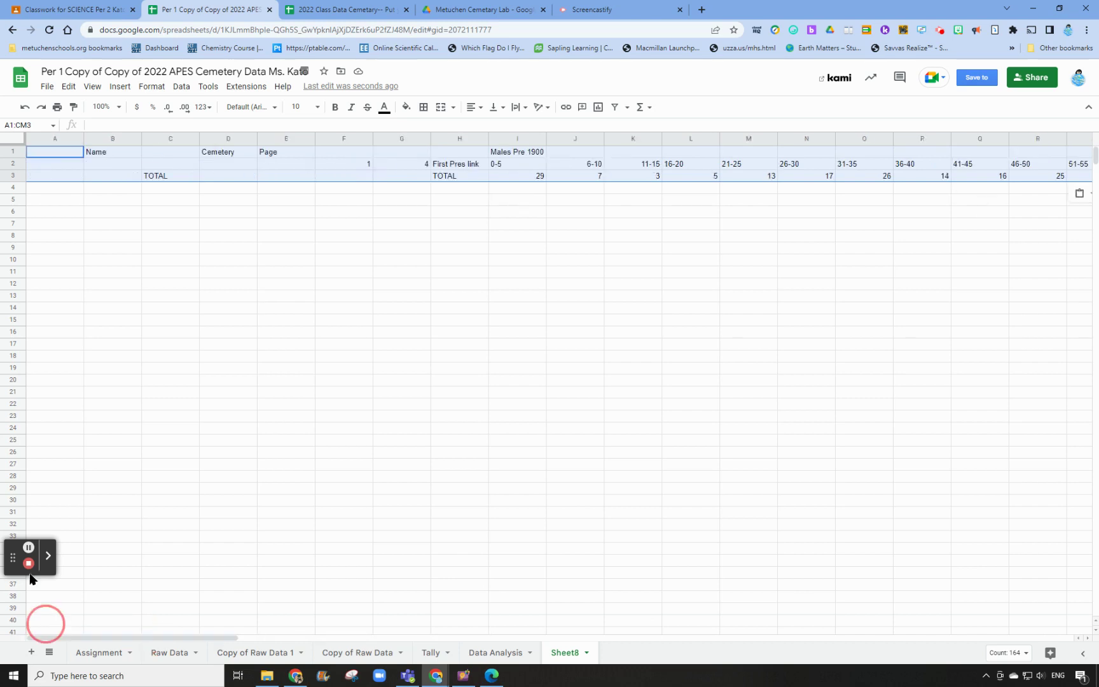
right_click(48, 162)
left_click(73, 192)
left_click(53, 199)
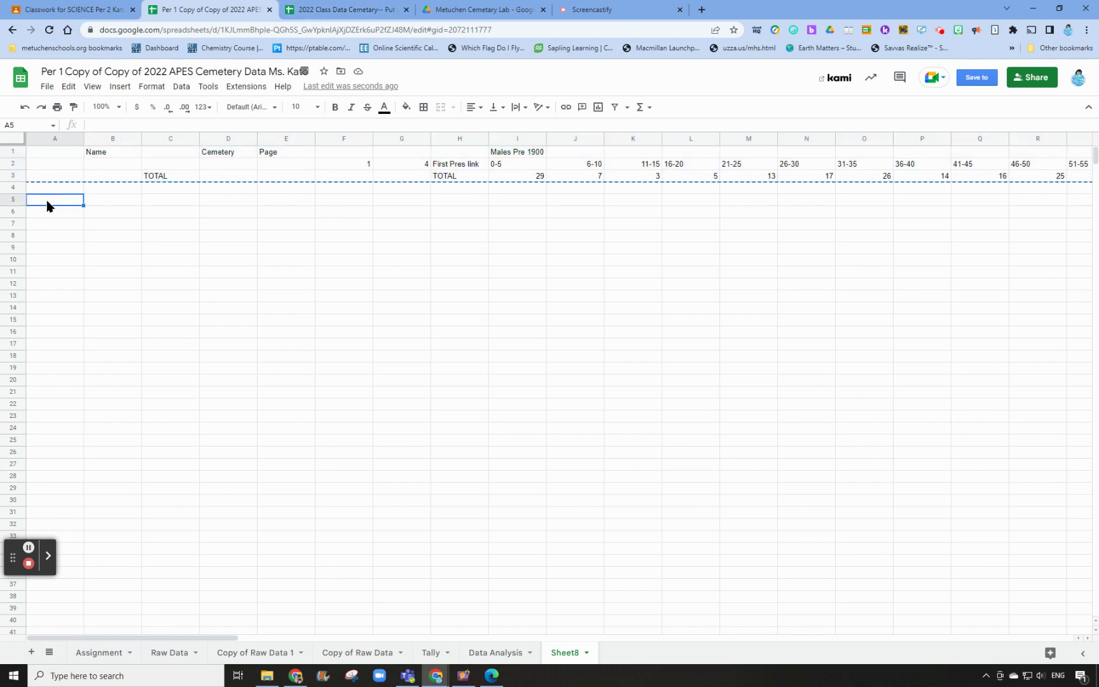
right_click(48, 205)
mouse_move(85, 271)
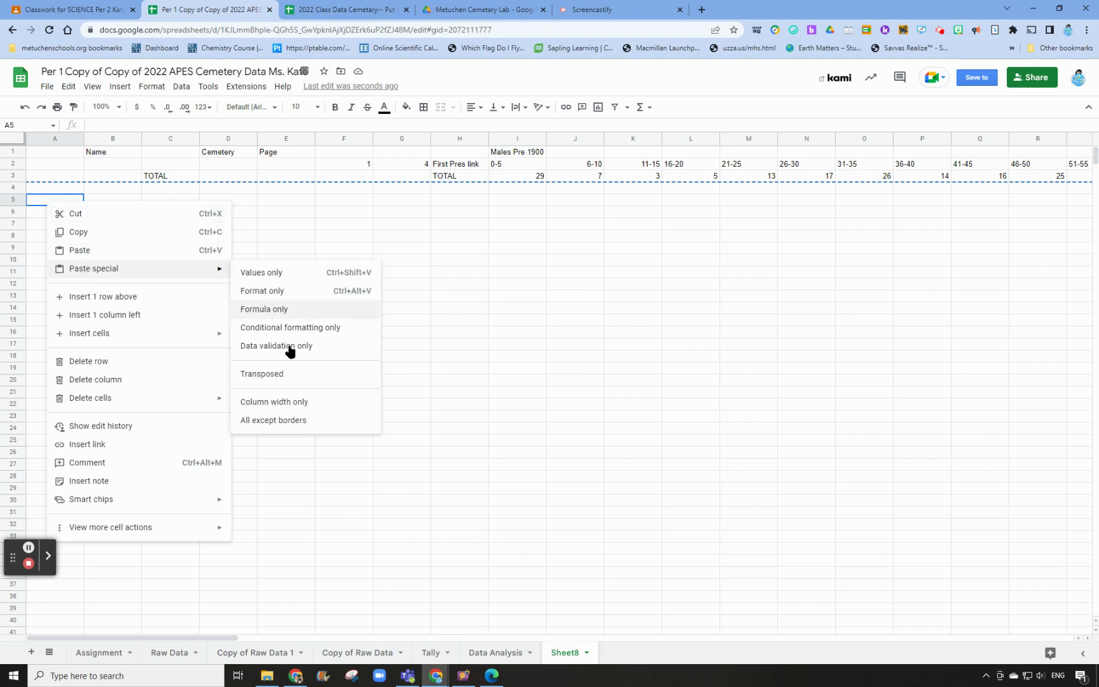
left_click(257, 375)
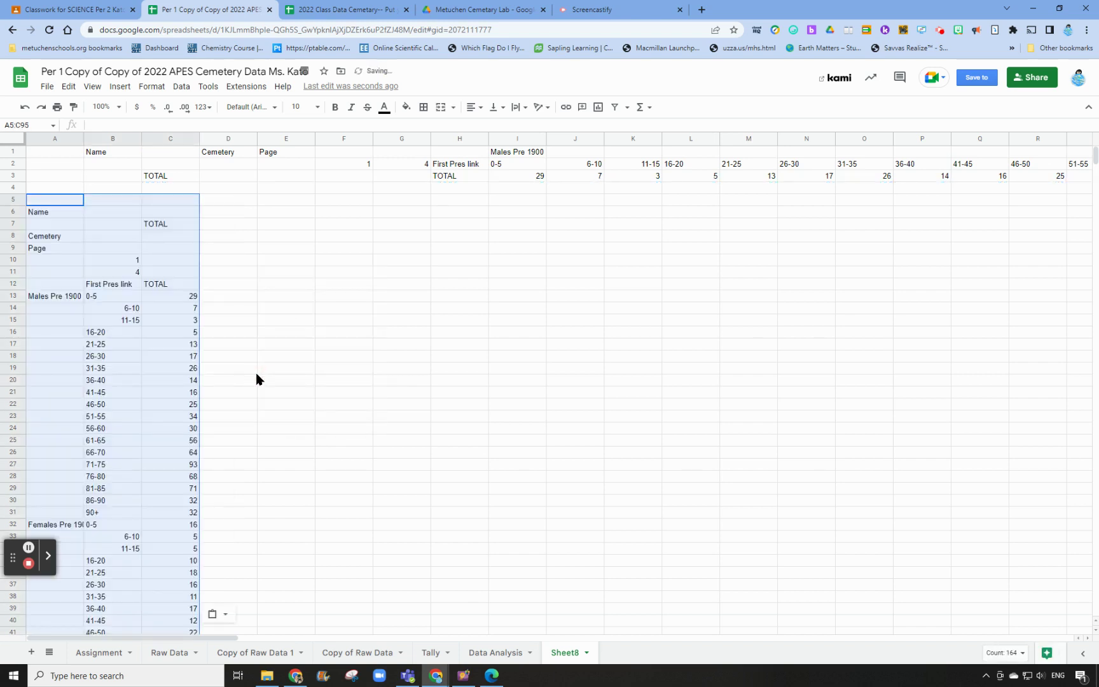
Step: Examine the transposed age classes and totals for the male and female groups before and after 1900
scroll(317, 405, "down", 5)
scroll(318, 405, "down", 4)
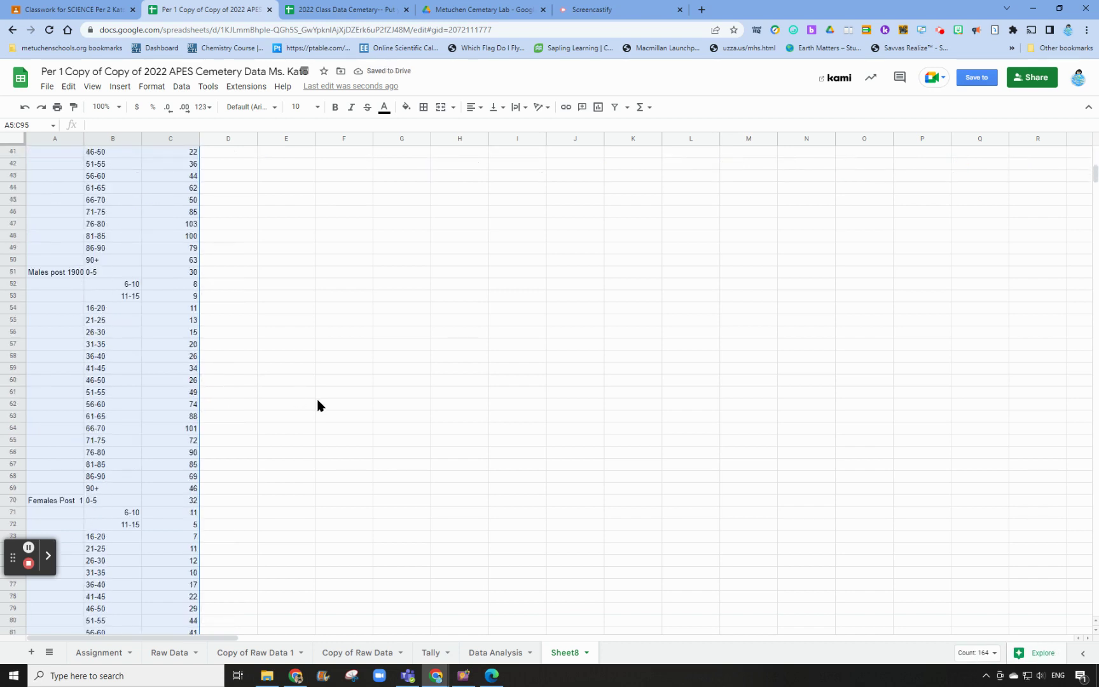
scroll(318, 405, "up", 6)
scroll(318, 405, "down", 5)
scroll(318, 405, "up", 4)
scroll(318, 405, "up", 4)
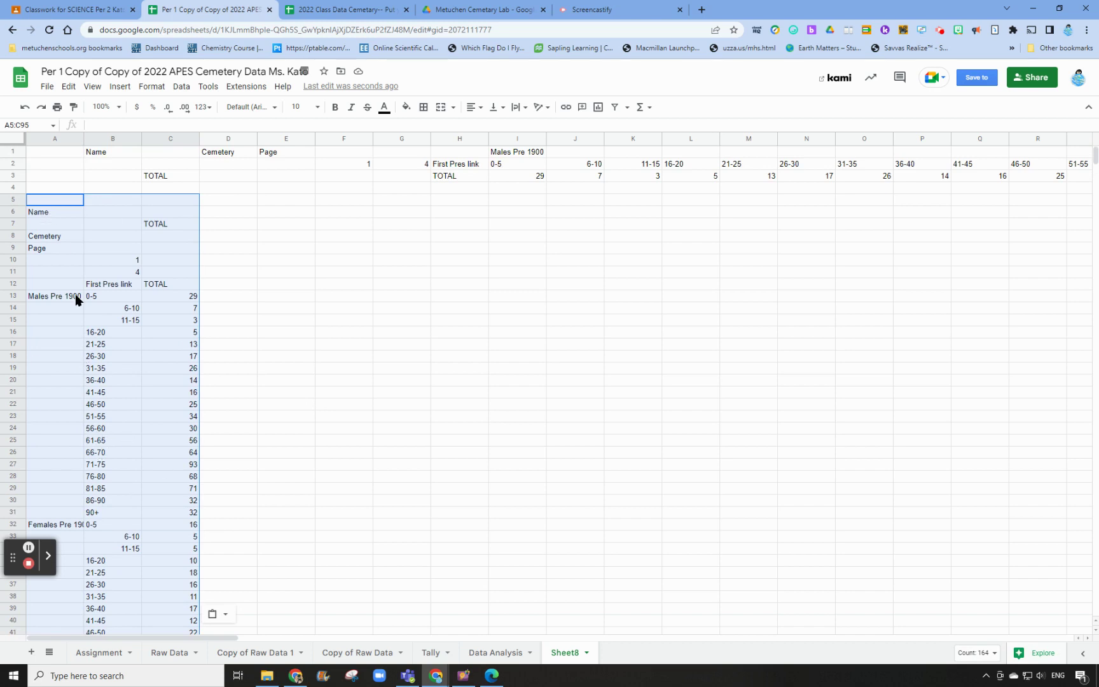
scroll(108, 332, "down", 2)
left_click_drag(44, 213, 189, 442)
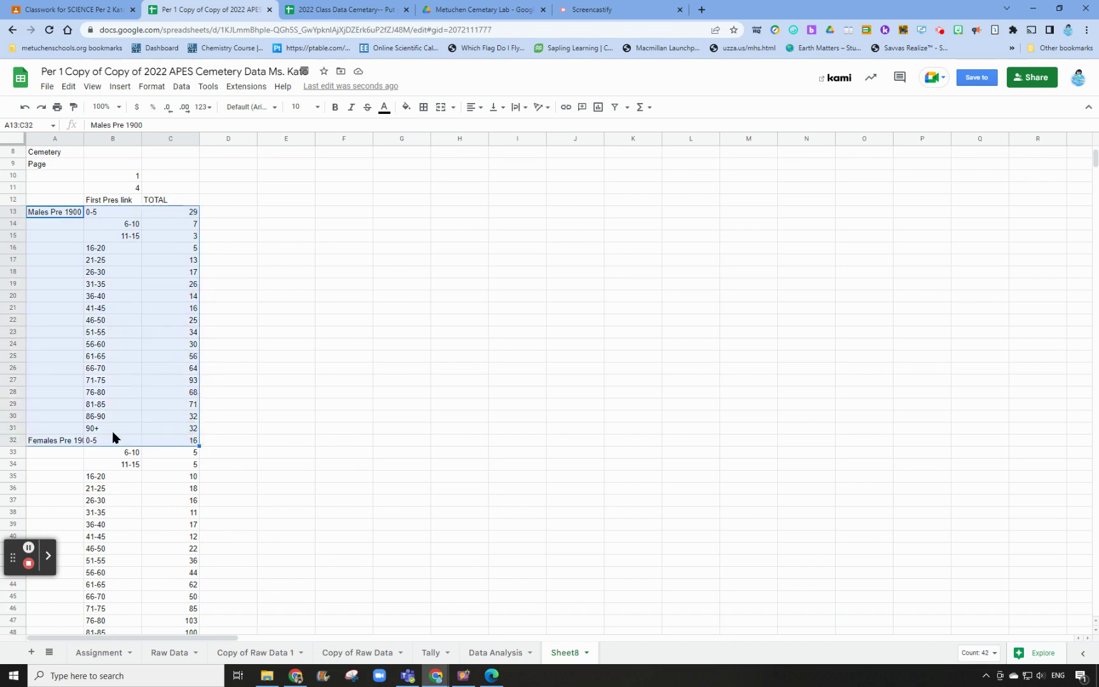
left_click(109, 454)
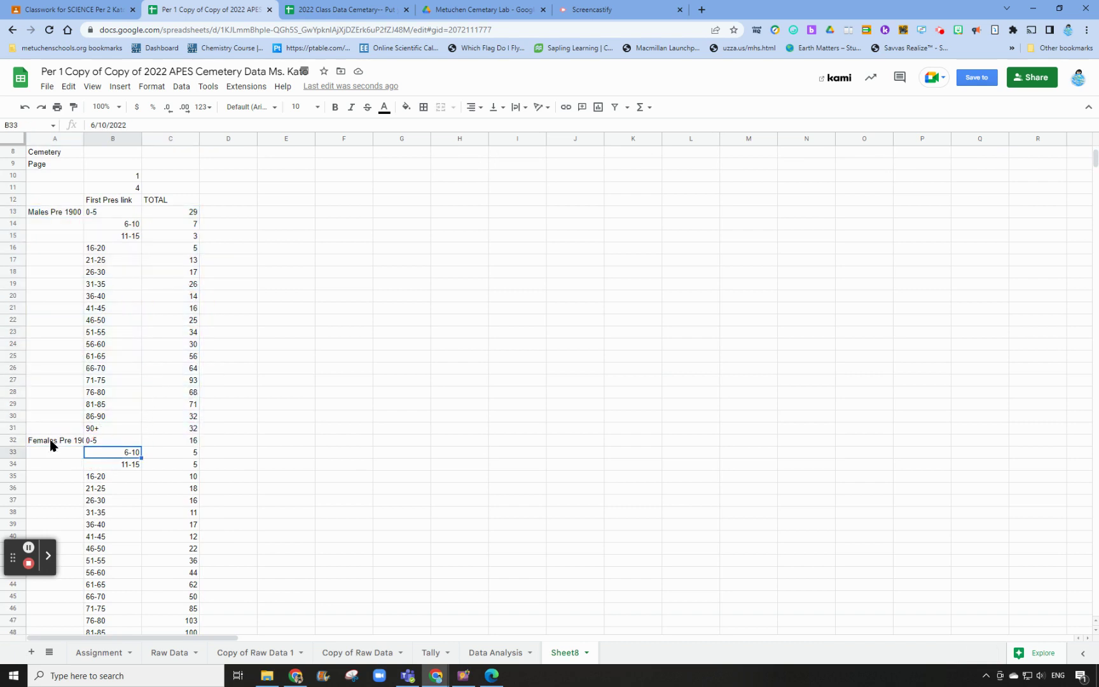
left_click_drag(67, 444, 177, 437)
left_click_drag(48, 454, 185, 548)
left_click(300, 489)
scroll(265, 456, "up", 5)
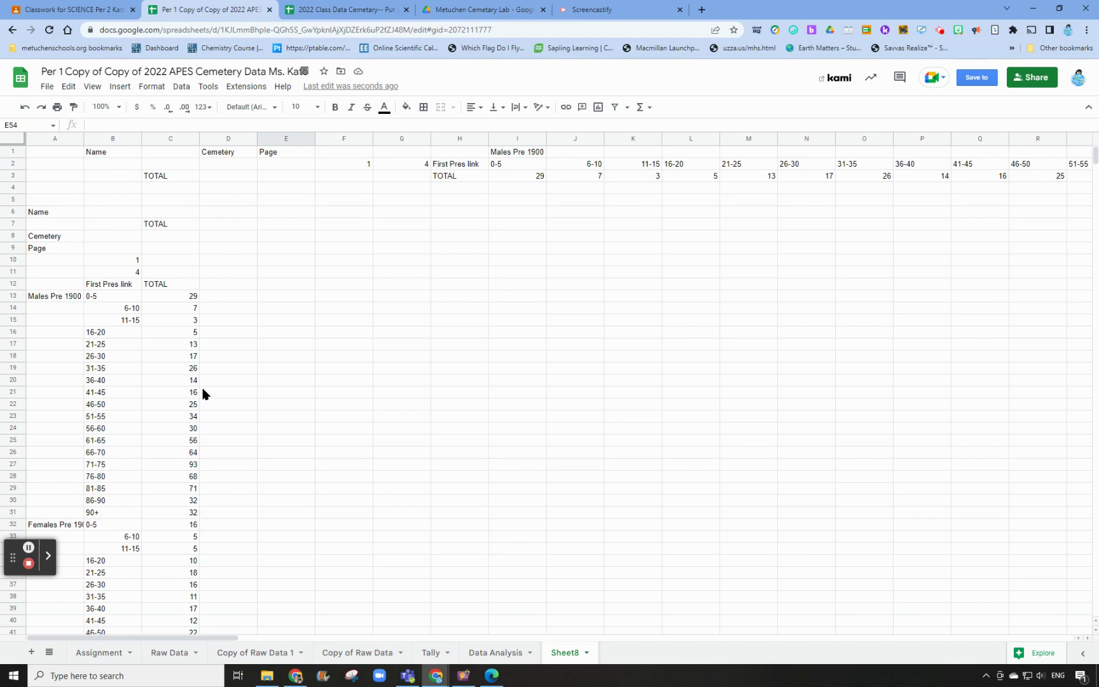
Step: Copy the Males Pre 1900 totals in C13:C31 into the Number of deaths column of the Data Analysis sheet, starting at B3
left_click(51, 299)
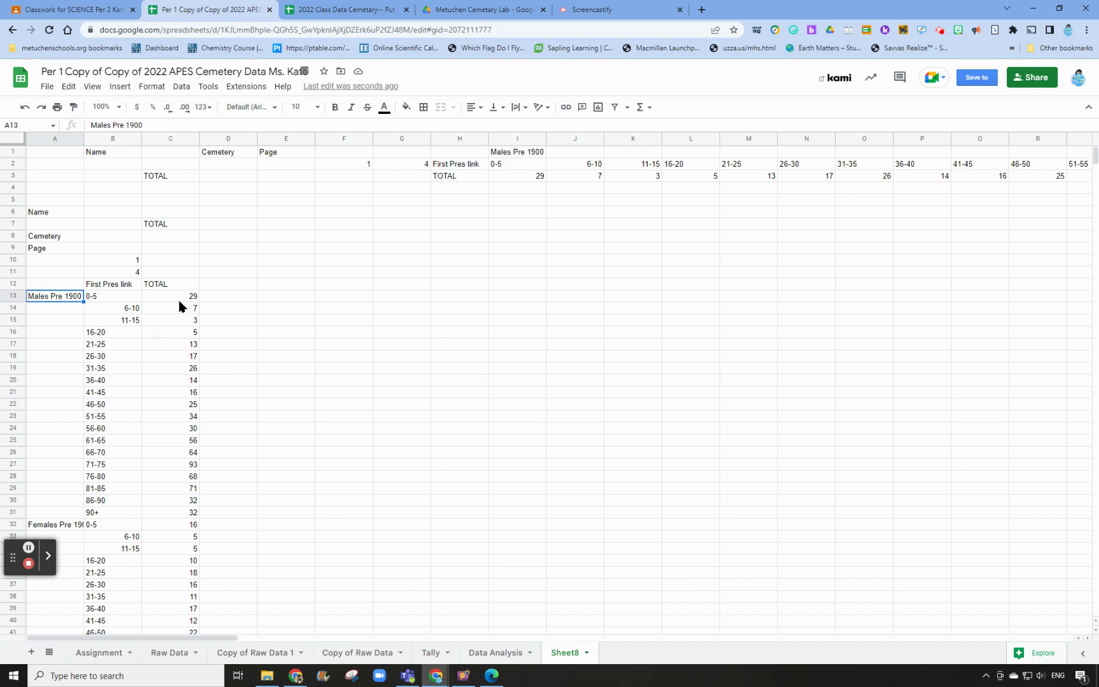
left_click_drag(178, 298, 186, 512)
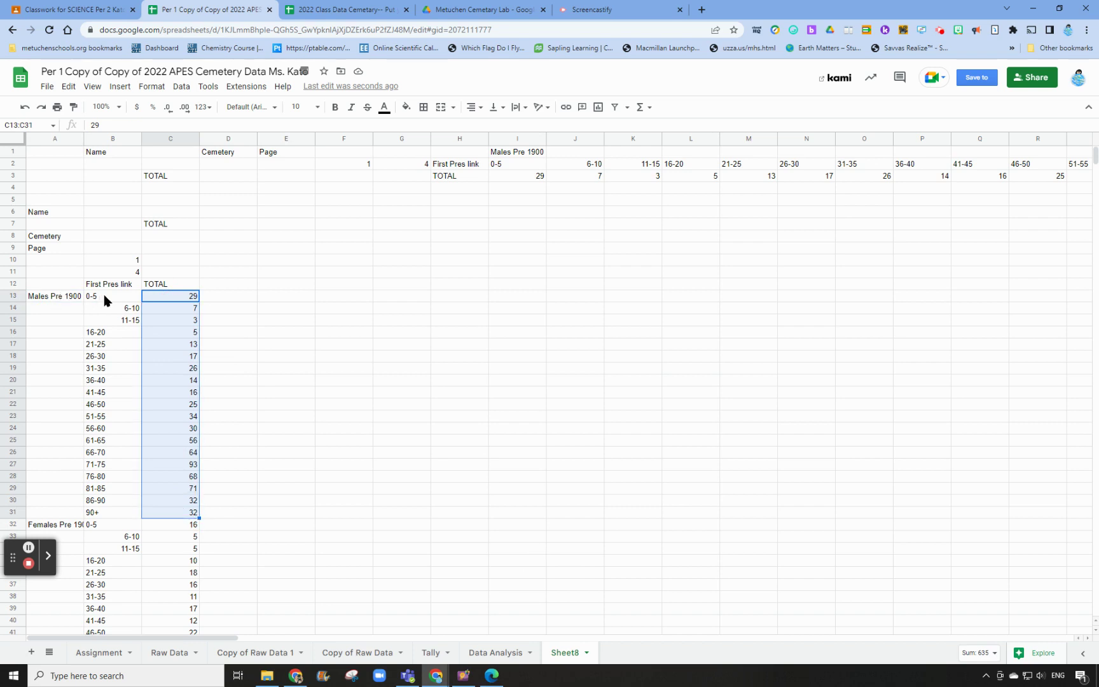
right_click(165, 315)
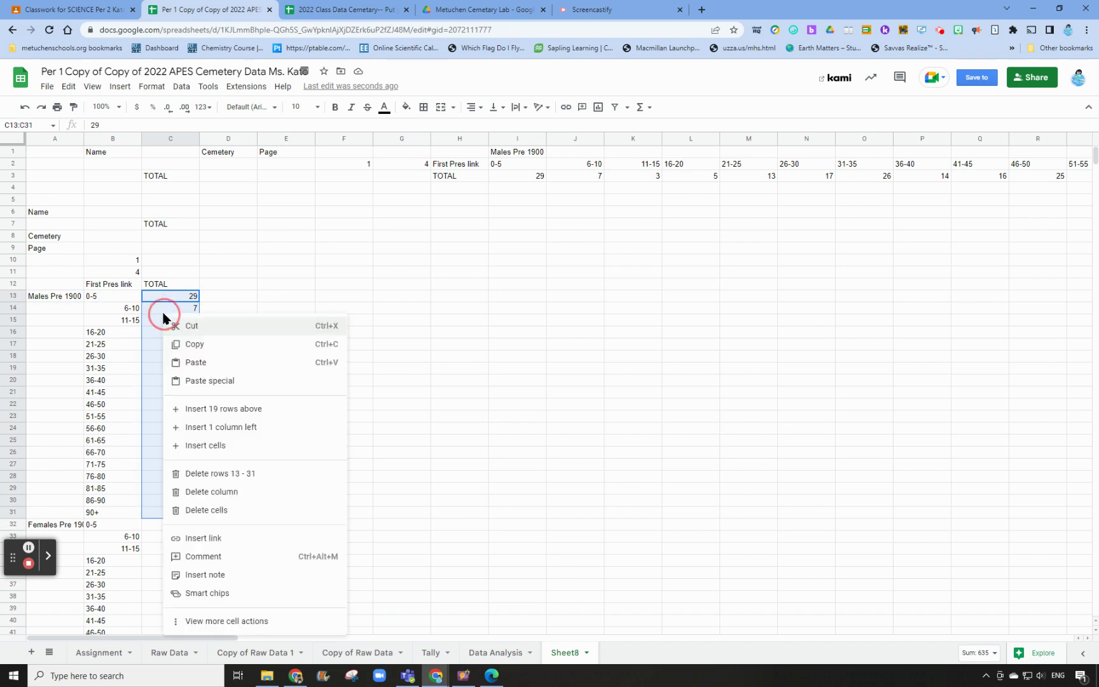
left_click(194, 345)
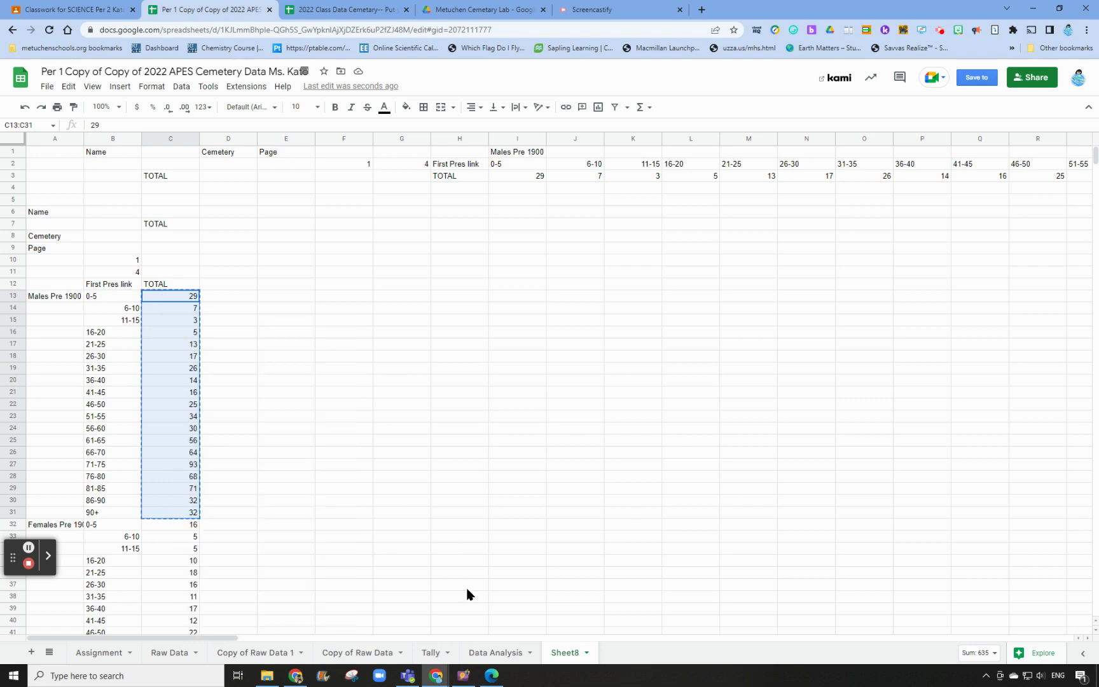
left_click(490, 655)
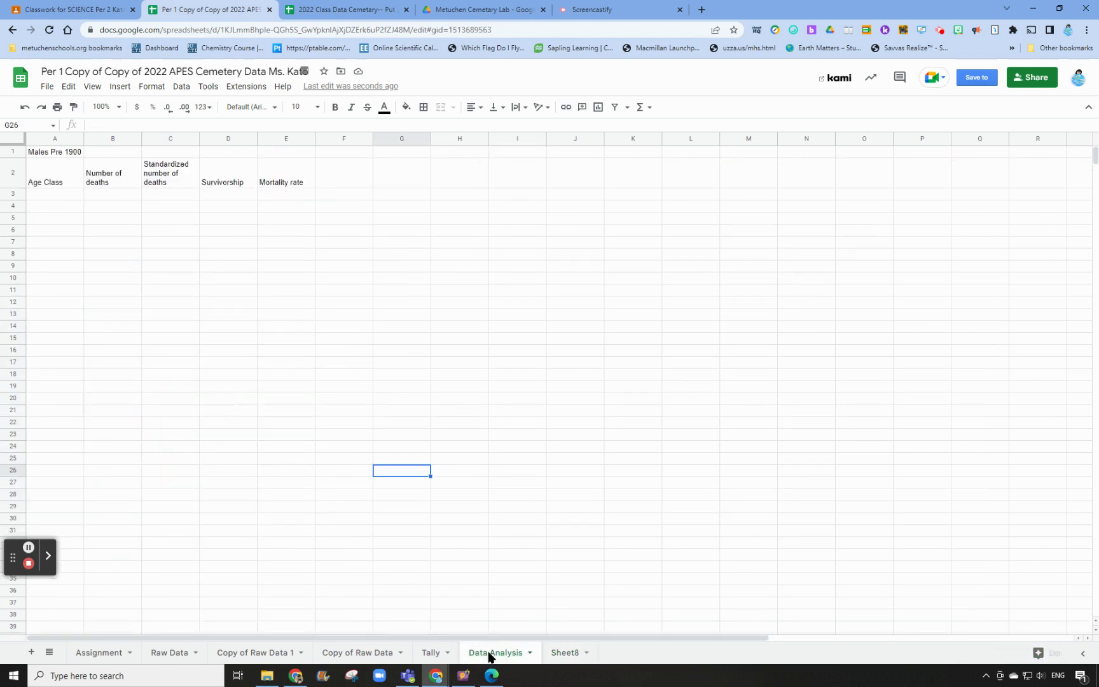
left_click(100, 199)
right_click(100, 201)
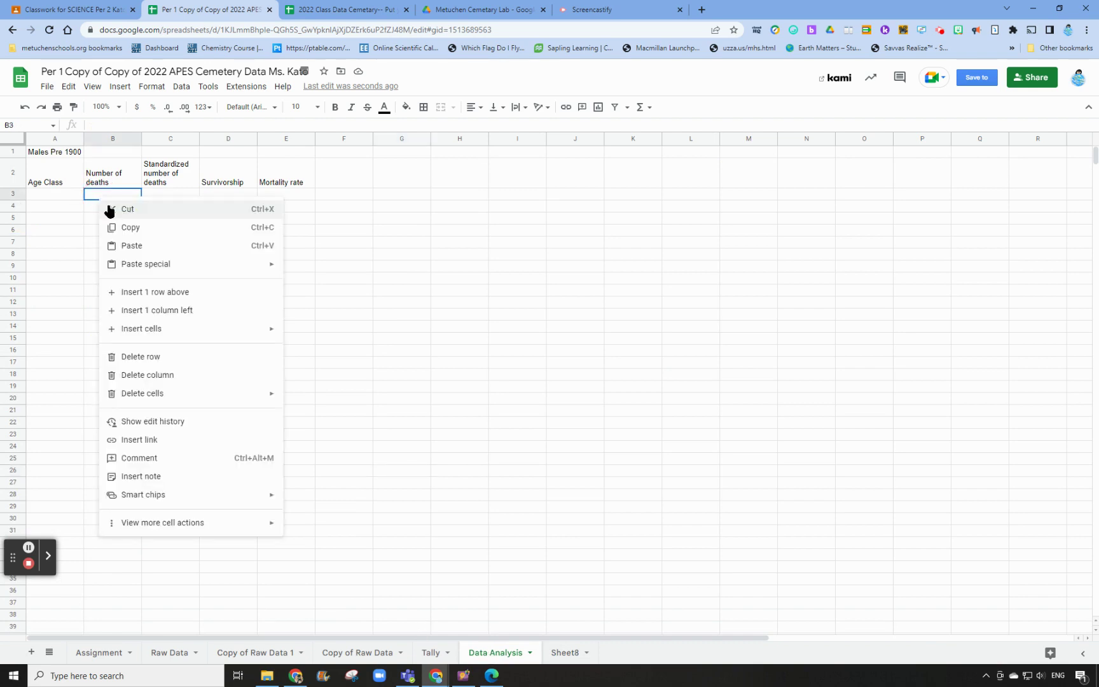
left_click(130, 246)
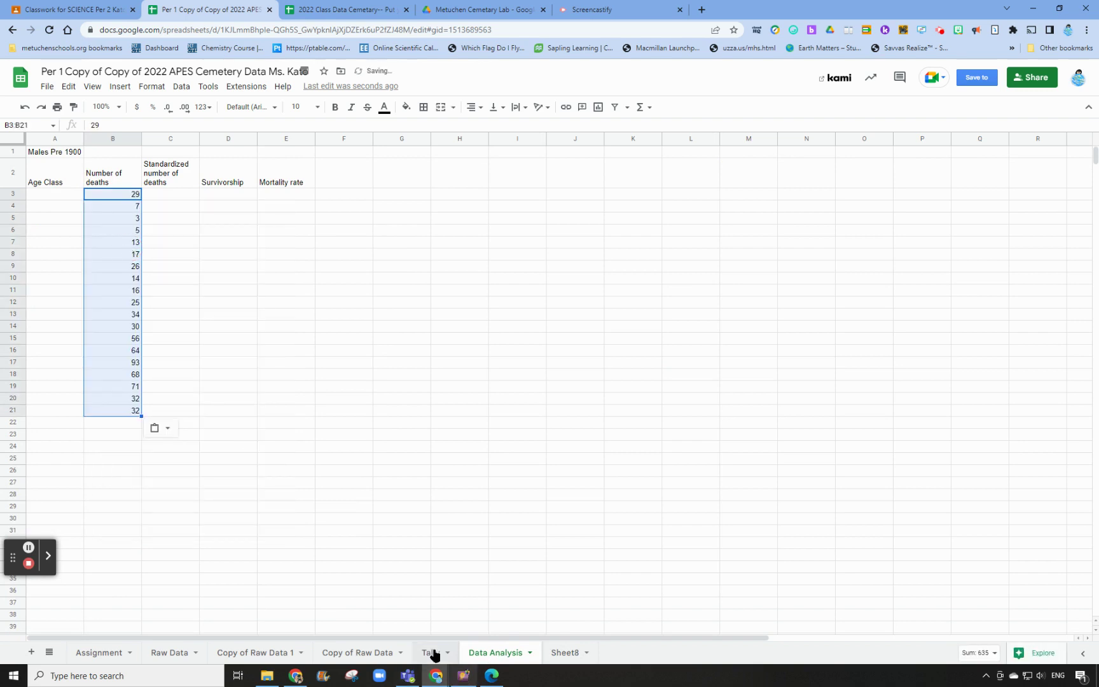
Step: Copy the Males Pre 1900 age classes in B13:B31 of Sheet8 into the Age Class column of Data Analysis, starting at A3
left_click(565, 653)
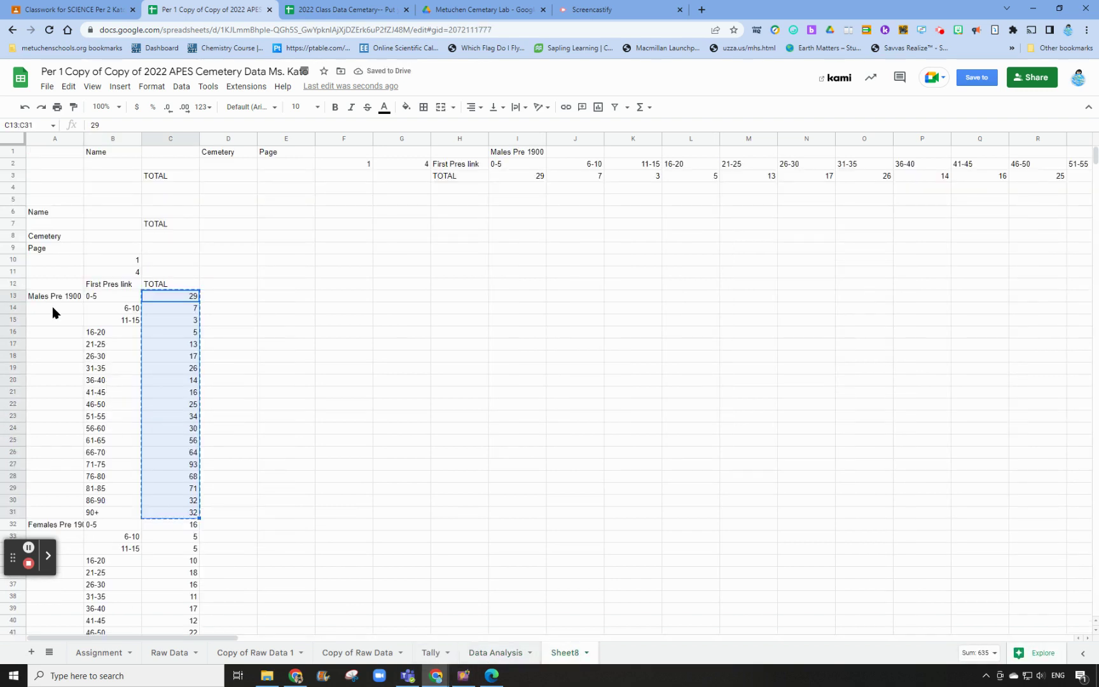
left_click_drag(109, 299, 120, 514)
right_click(120, 513)
left_click(147, 218)
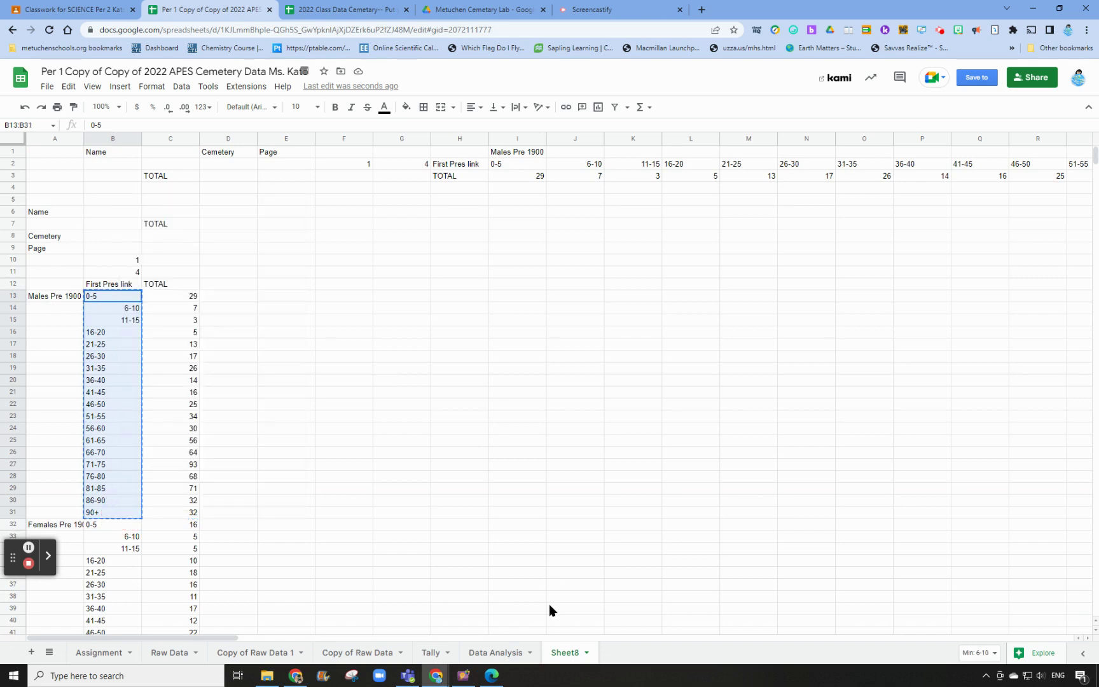
left_click(492, 652)
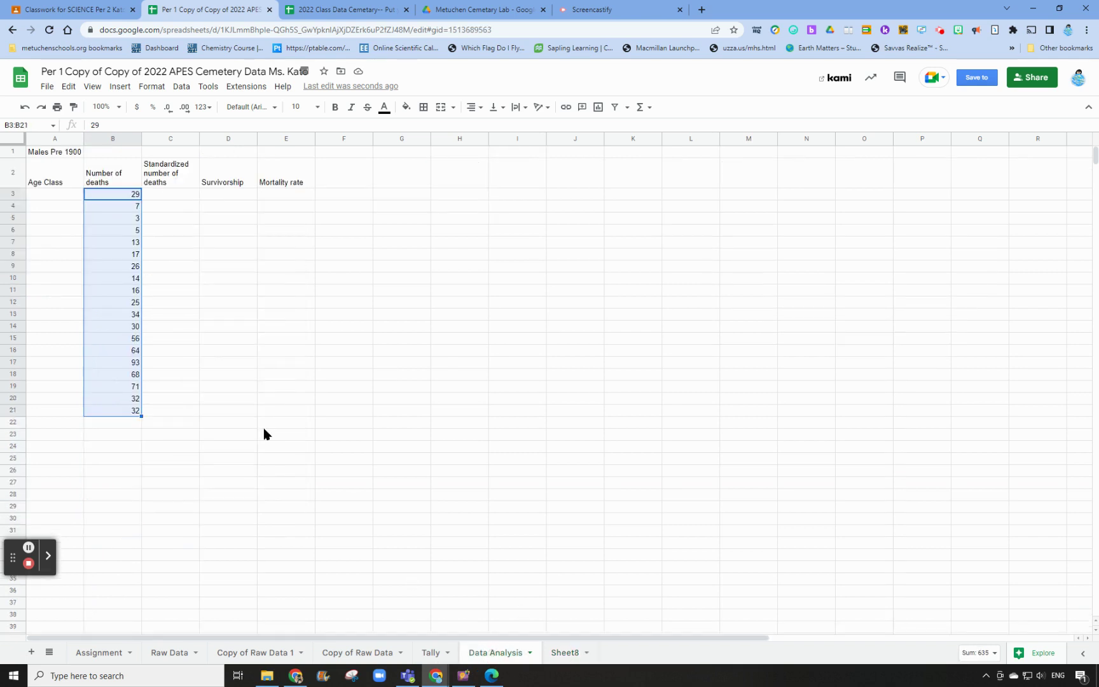
right_click(45, 193)
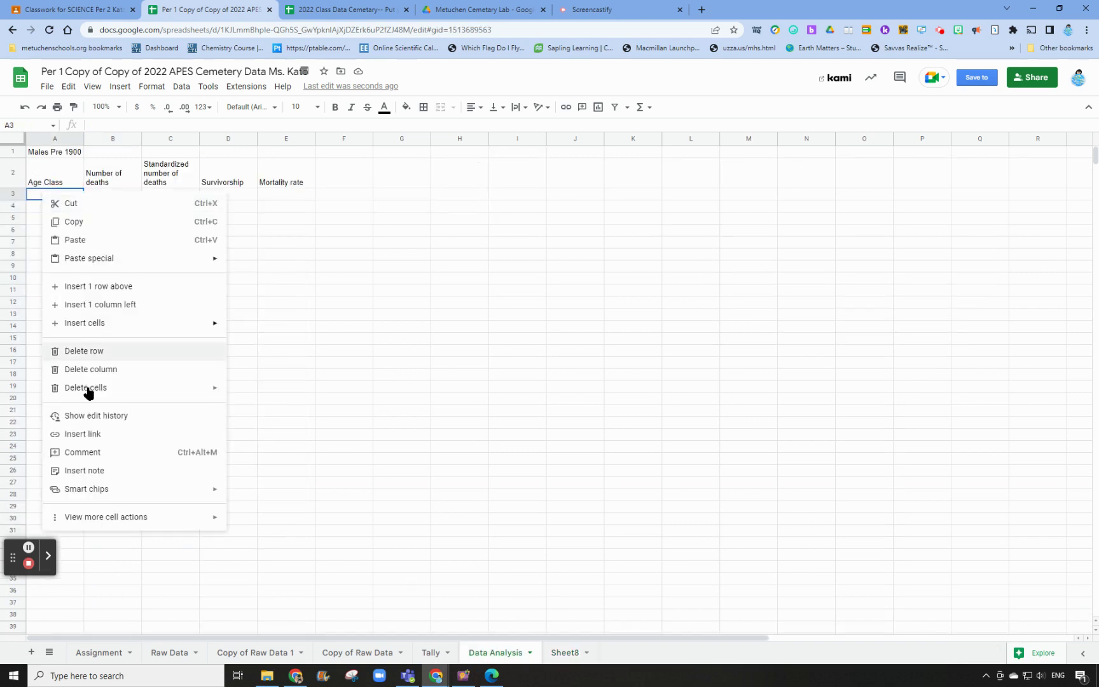
left_click(75, 242)
left_click(319, 341)
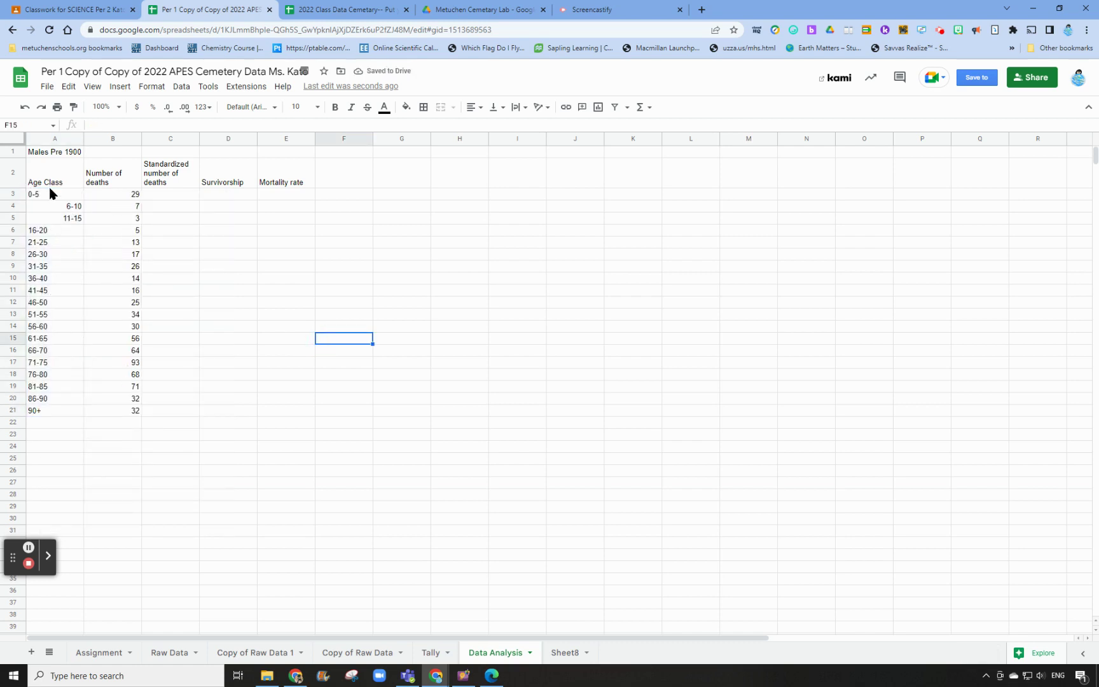
Step: Review the life-table columns and read the lab manual PDF's formulas for standardized deaths, survivorship and mortality rate
left_click_drag(49, 192, 135, 410)
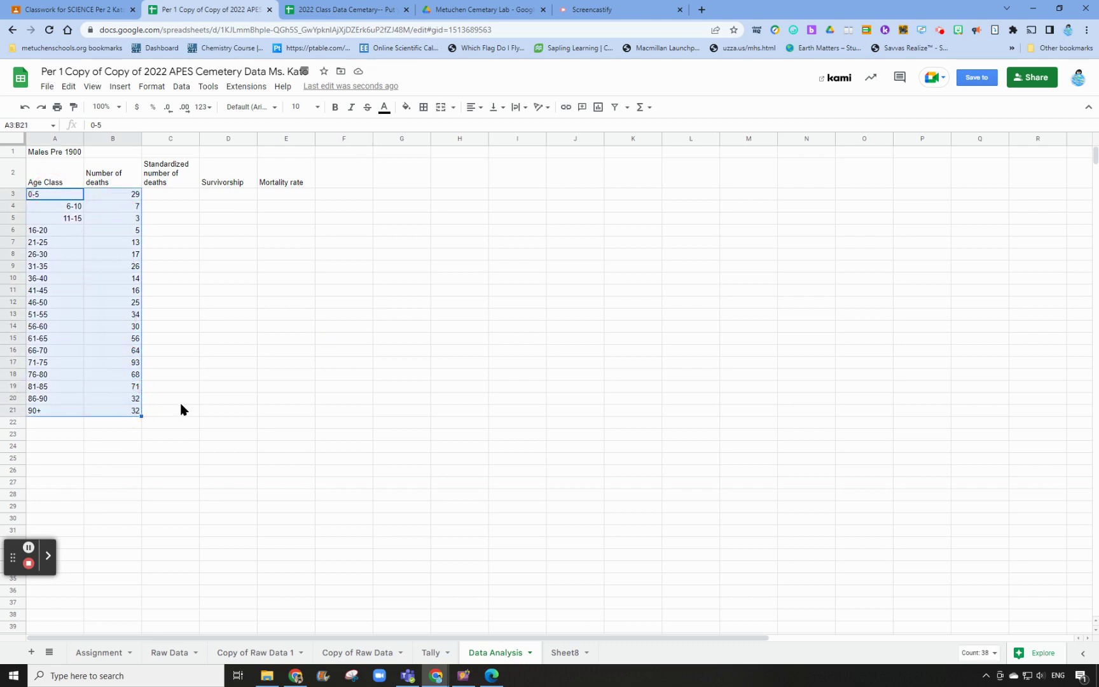
left_click(180, 401)
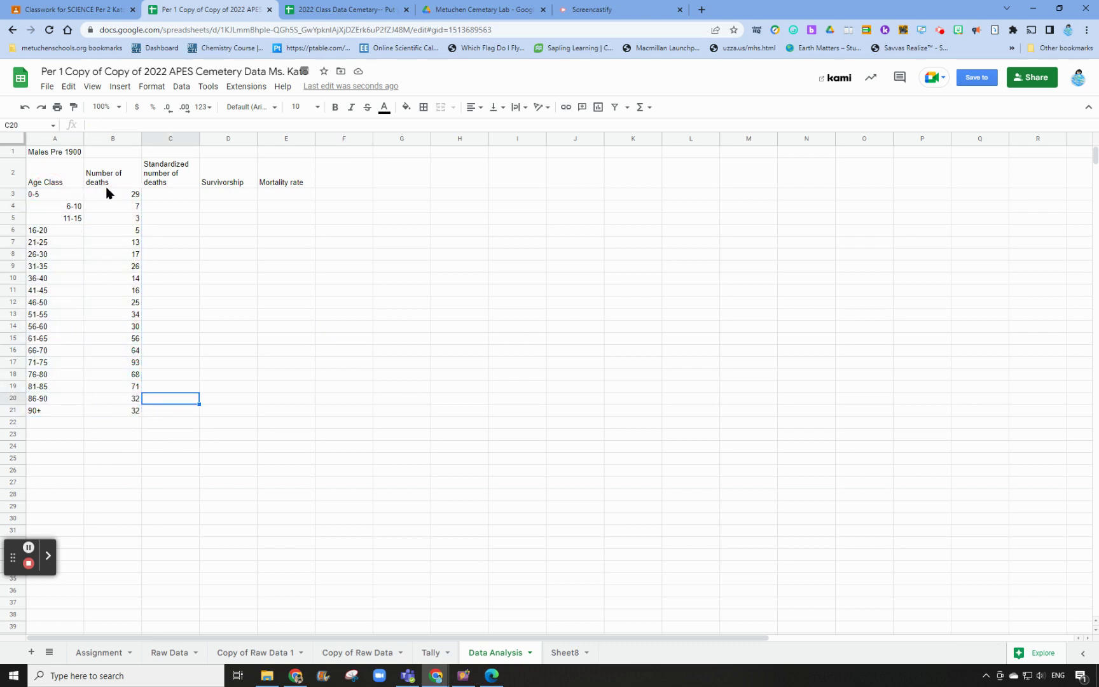
left_click(194, 176)
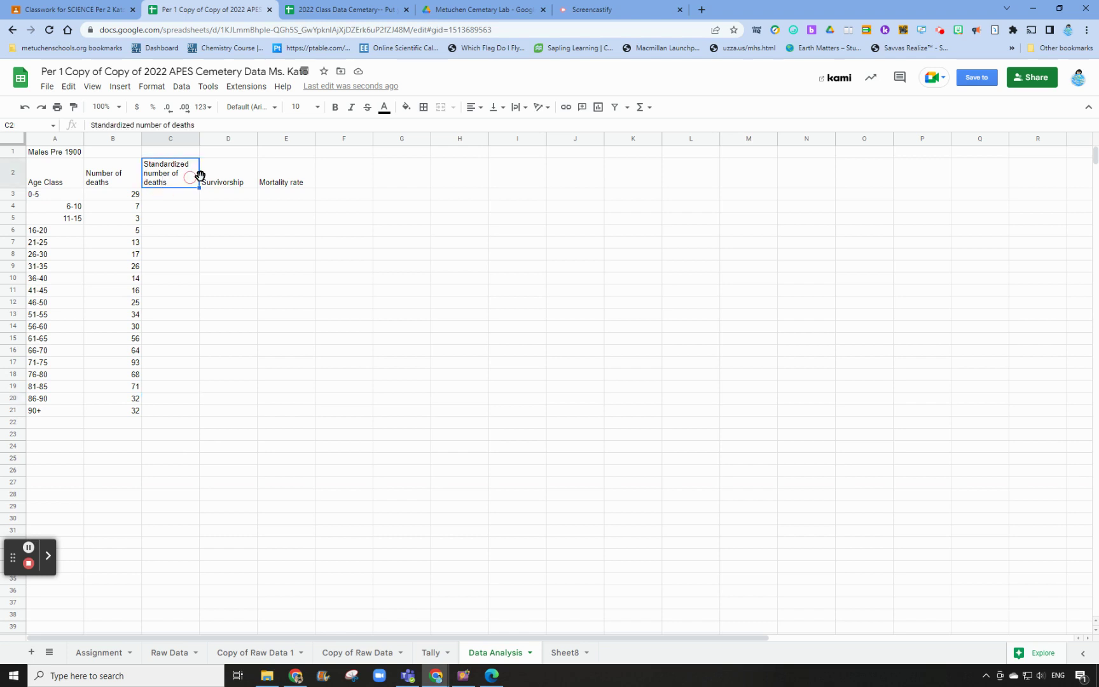
left_click(235, 178)
left_click(296, 175)
left_click(175, 171)
left_click(58, 11)
scroll(425, 352, "down", 6)
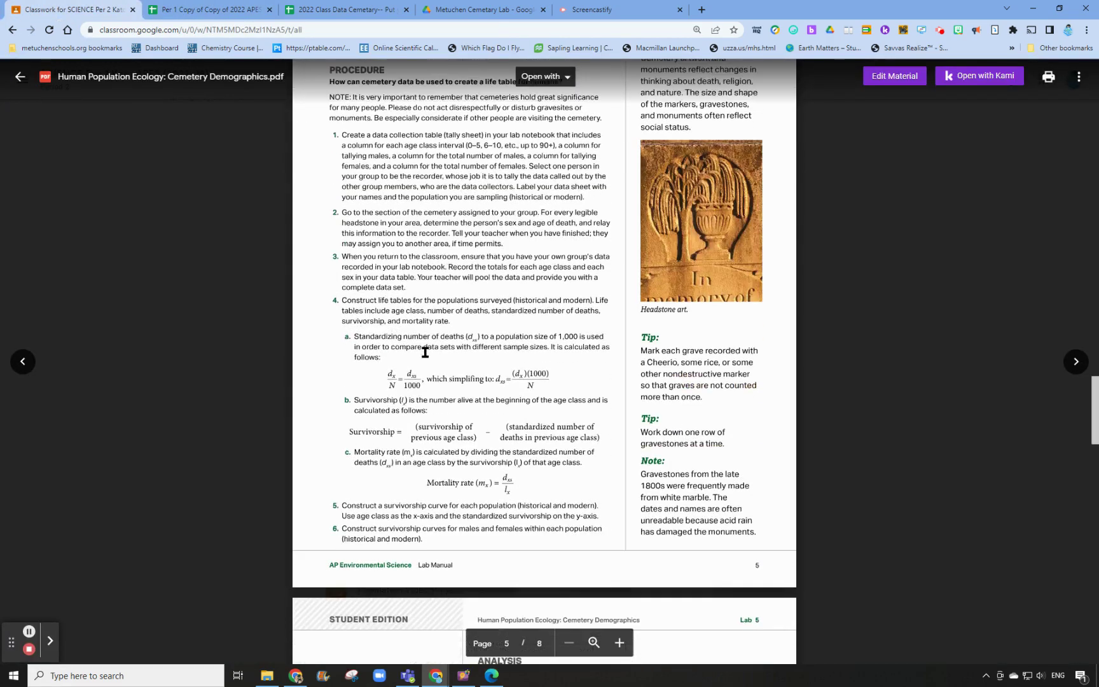
scroll(509, 379, "down", 20)
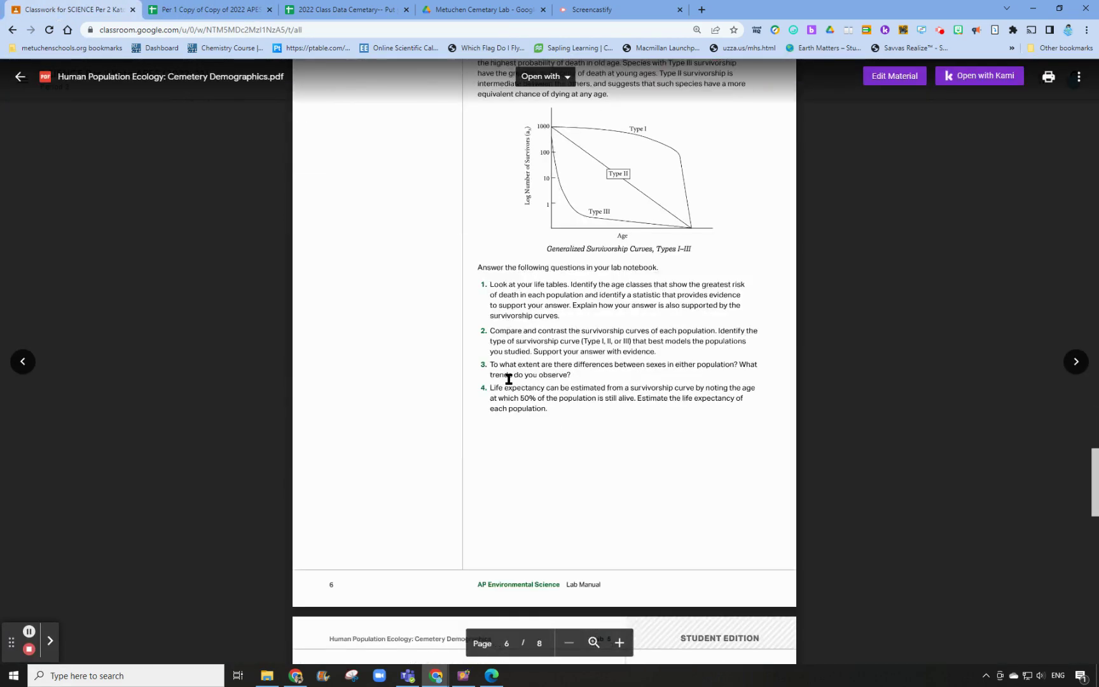
scroll(507, 377, "up", 20)
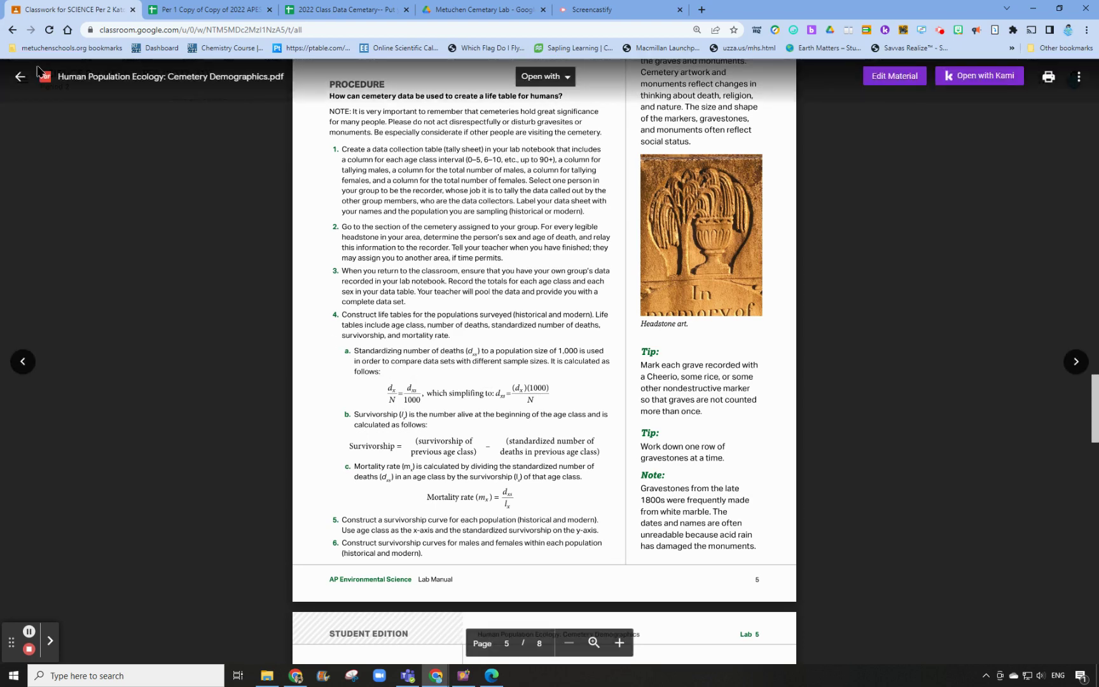
left_click(216, 12)
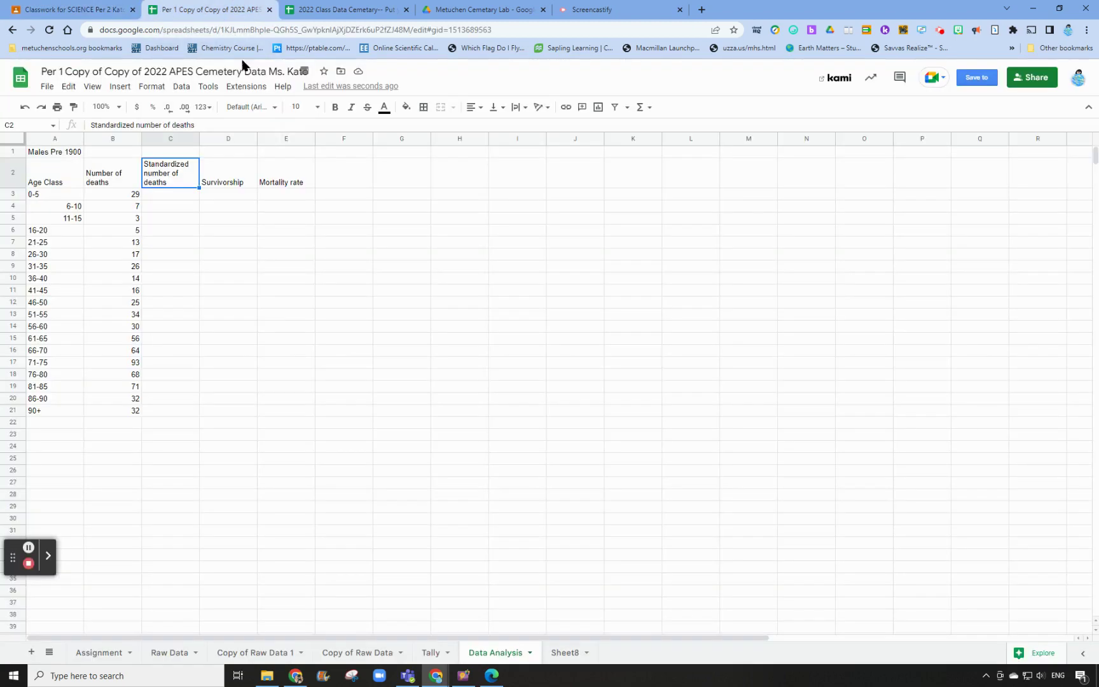
Step: Total the number of deaths in cell B23 with the formula =SUM(B3:B21)
left_click(171, 200)
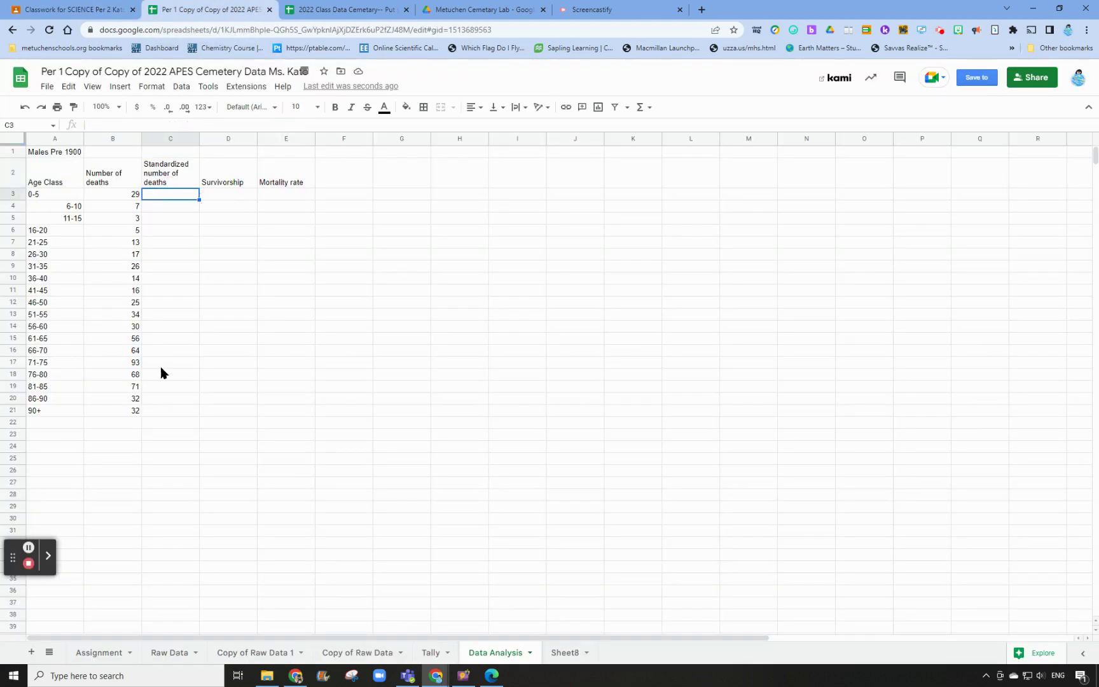
left_click(129, 198)
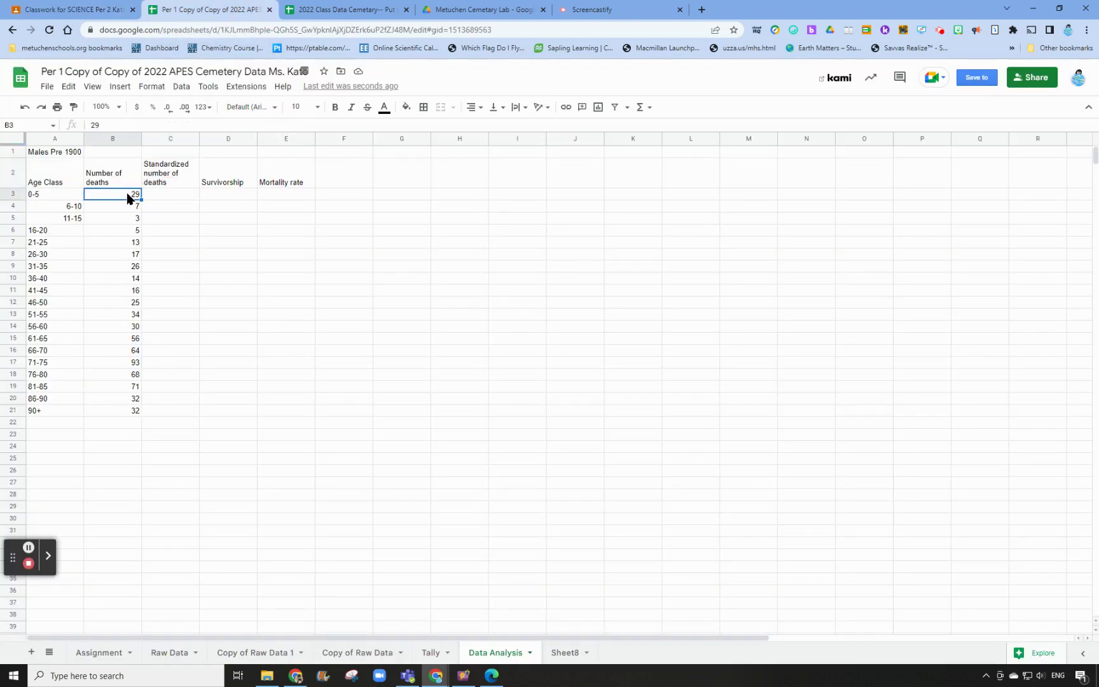
left_click(111, 438)
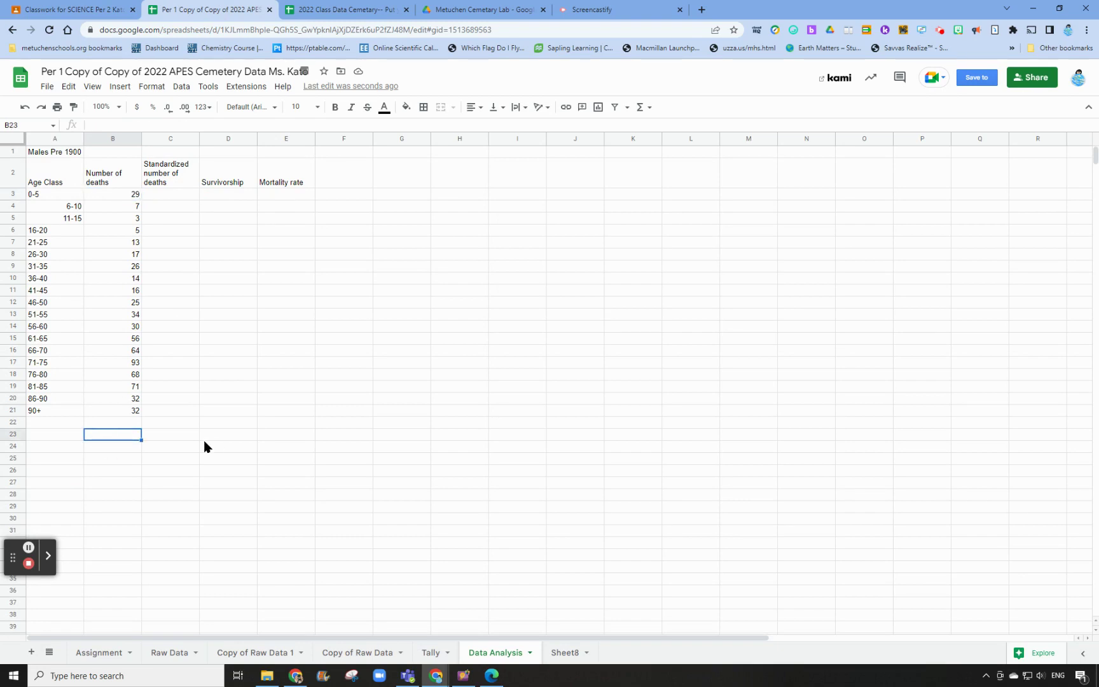
type("=SUM(")
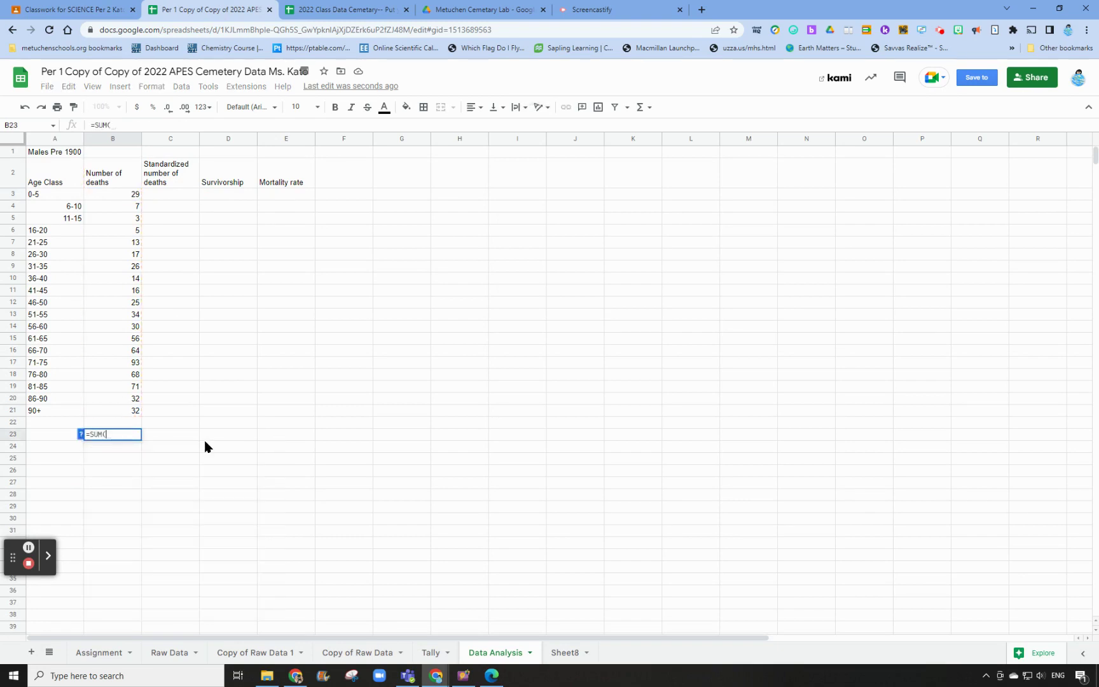
left_click_drag(108, 200, 127, 410)
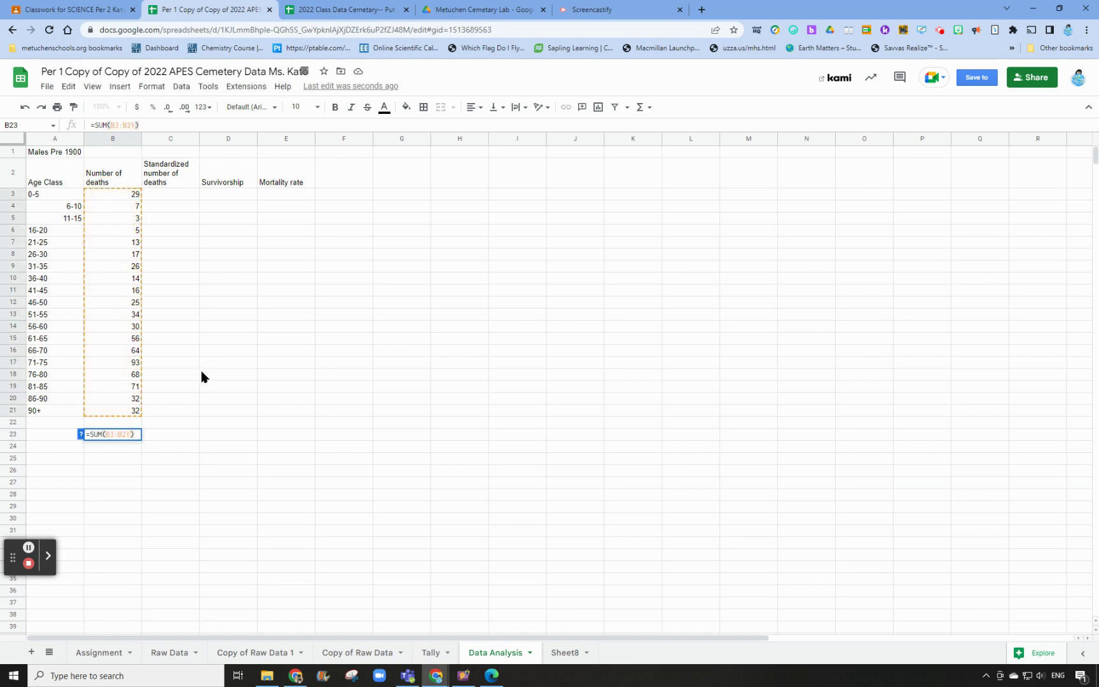
left_click(201, 375)
left_click(131, 438)
left_click(164, 195)
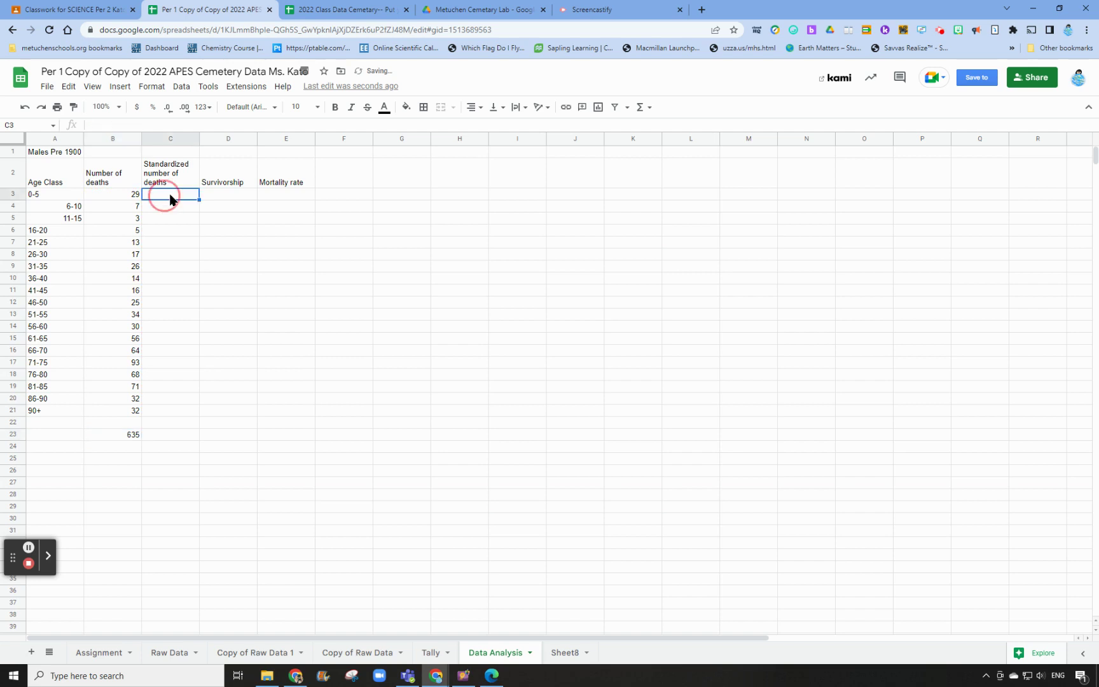
left_click(136, 438)
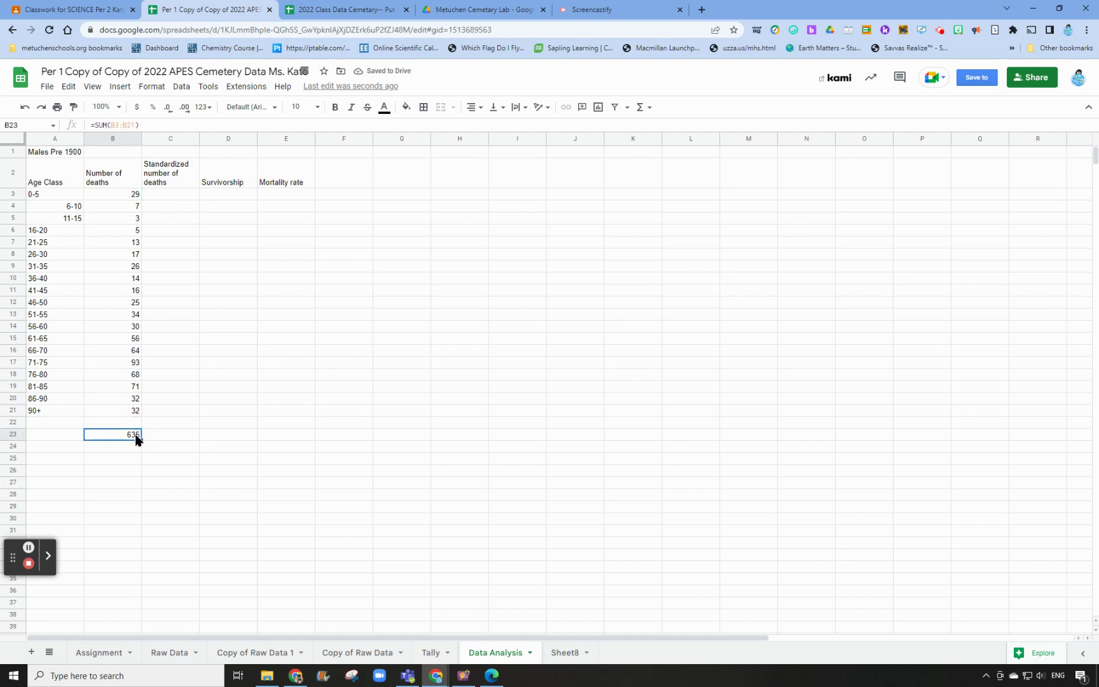
Step: Check the manual's standardizing formula and enter =(B3/B23)*1000 in C3 as the standardized number of deaths for class 0-5
left_click(157, 197)
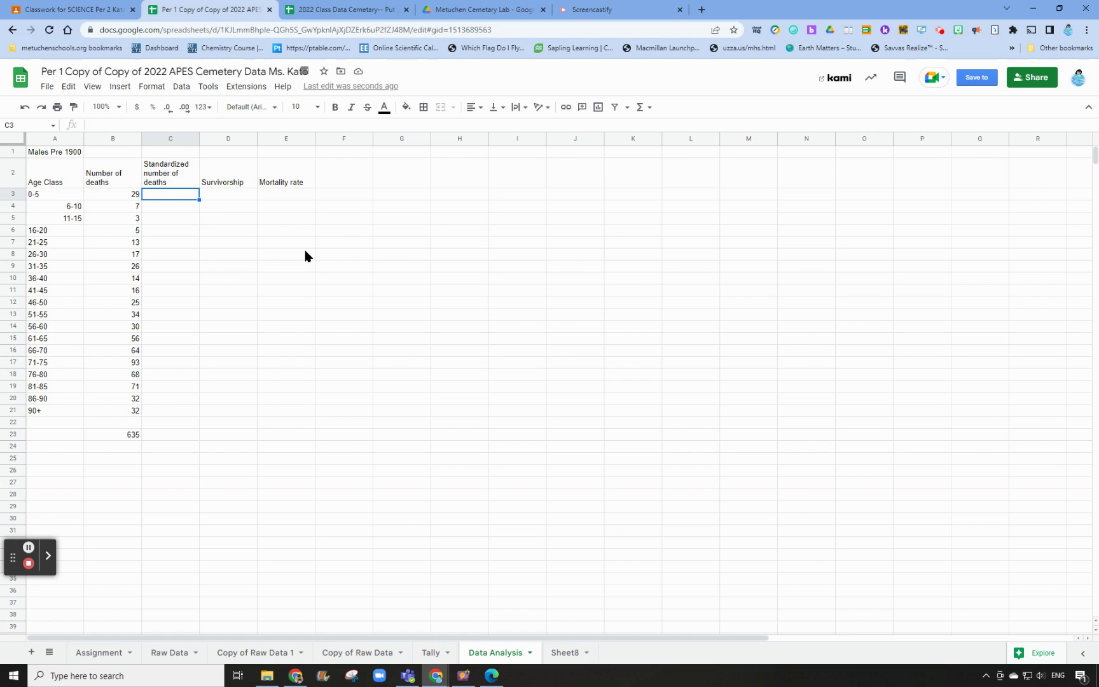
left_click(134, 198)
left_click(178, 198)
type("=")
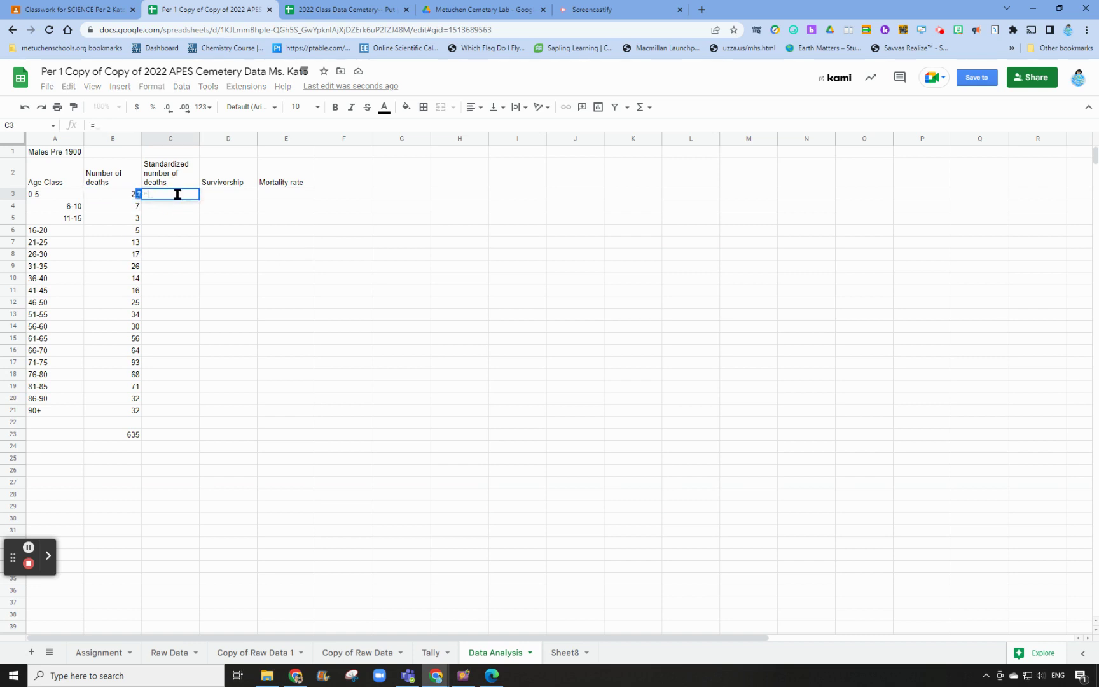
left_click(85, 10)
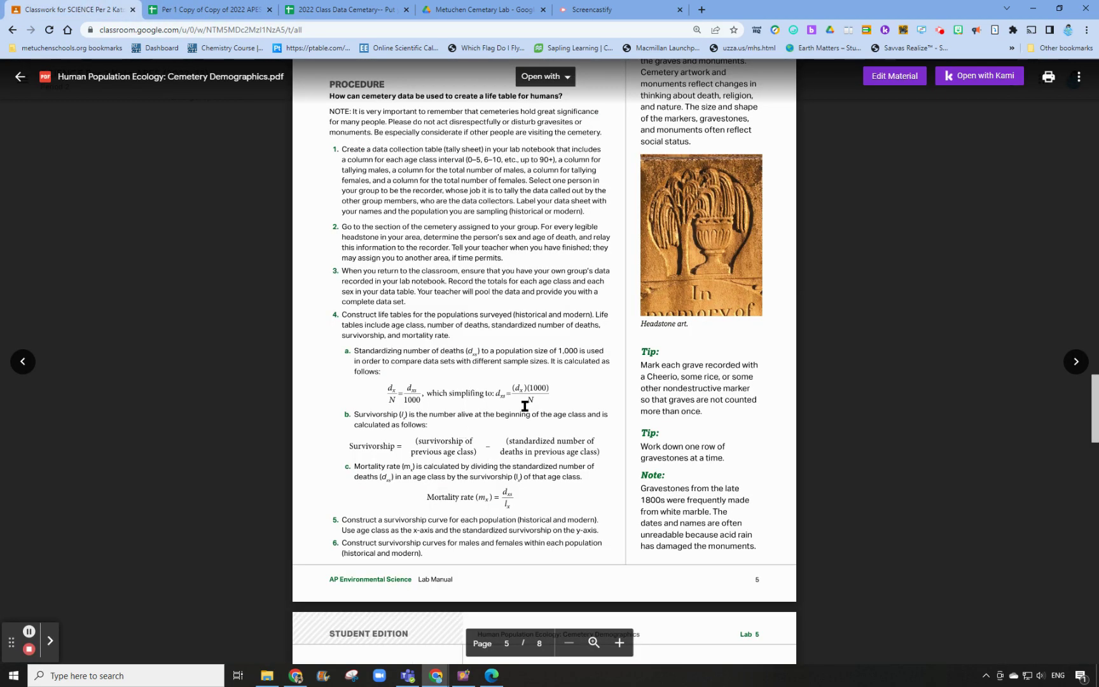
left_click(208, 14)
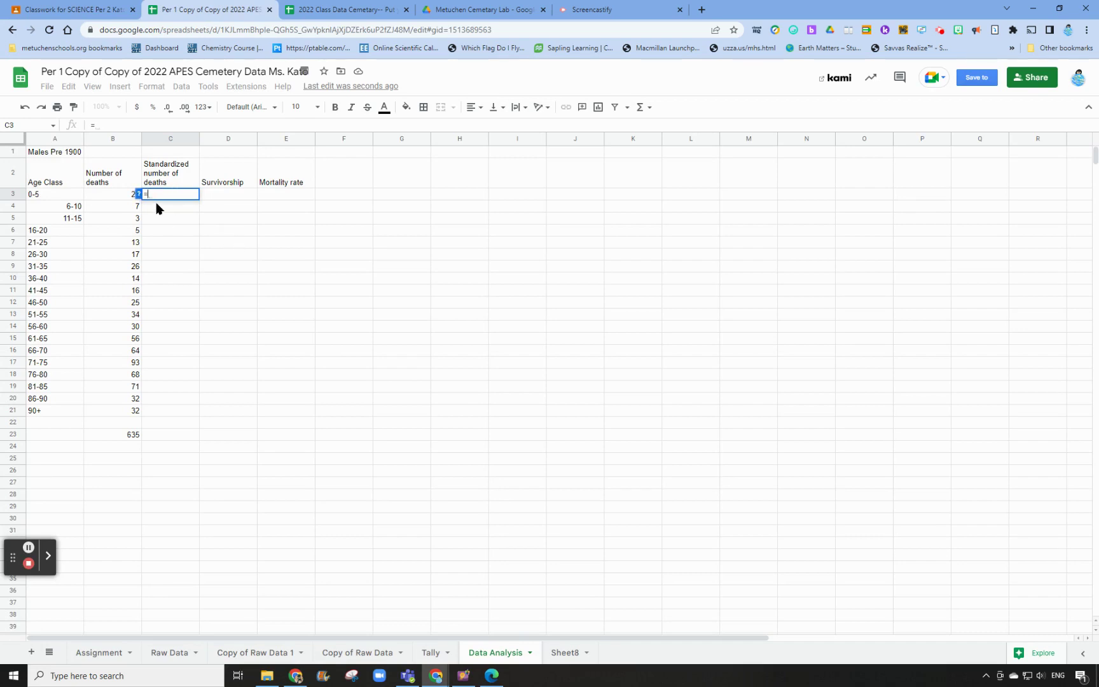
left_click(118, 195)
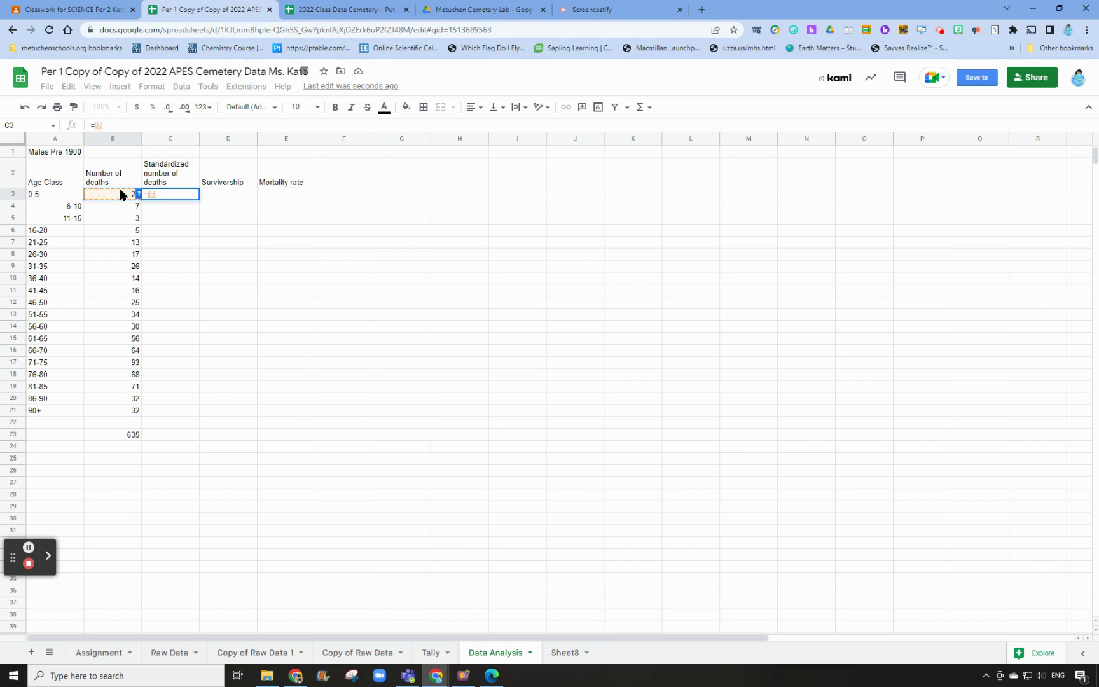
type("/")
left_click(124, 436)
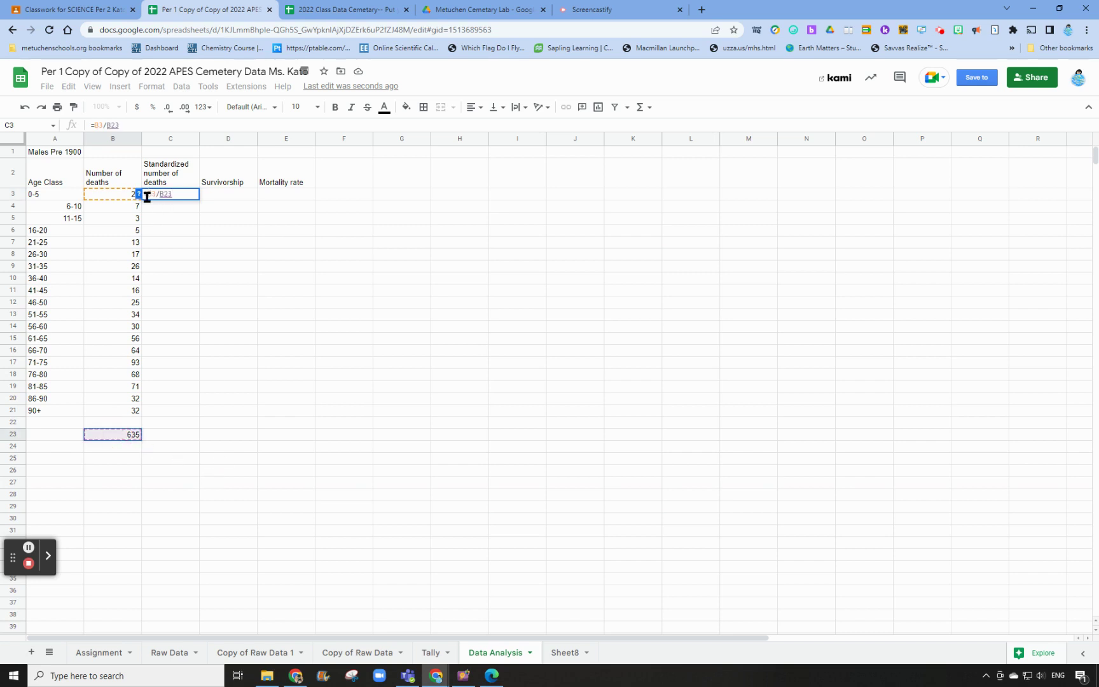
left_click_drag(148, 194, 152, 194)
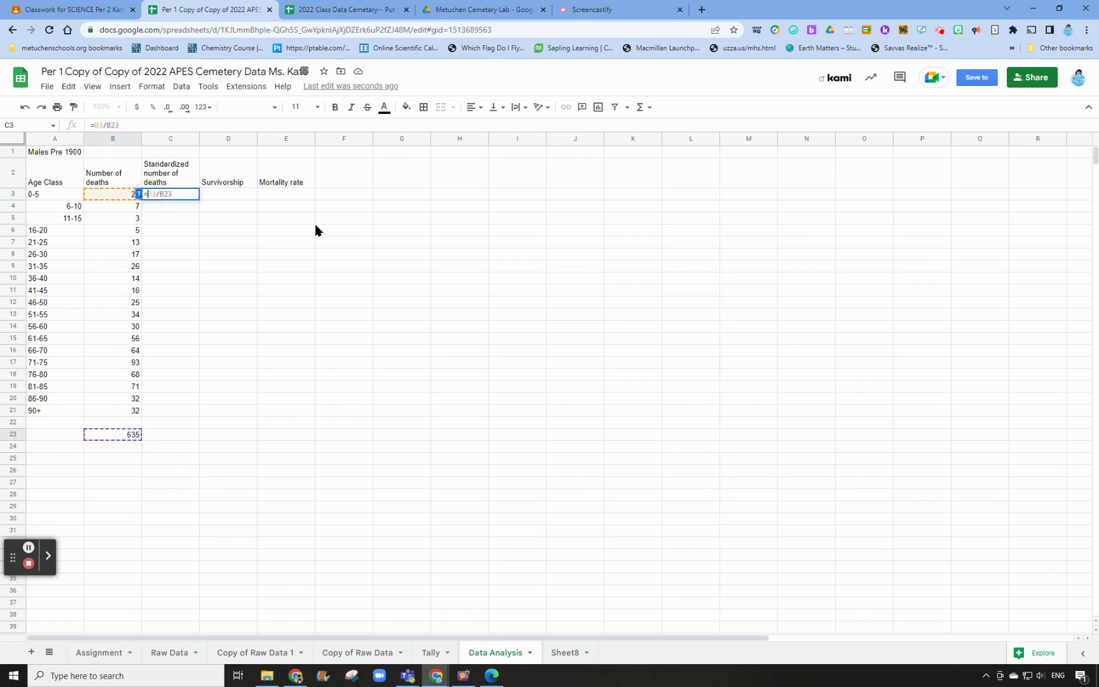
type("(")
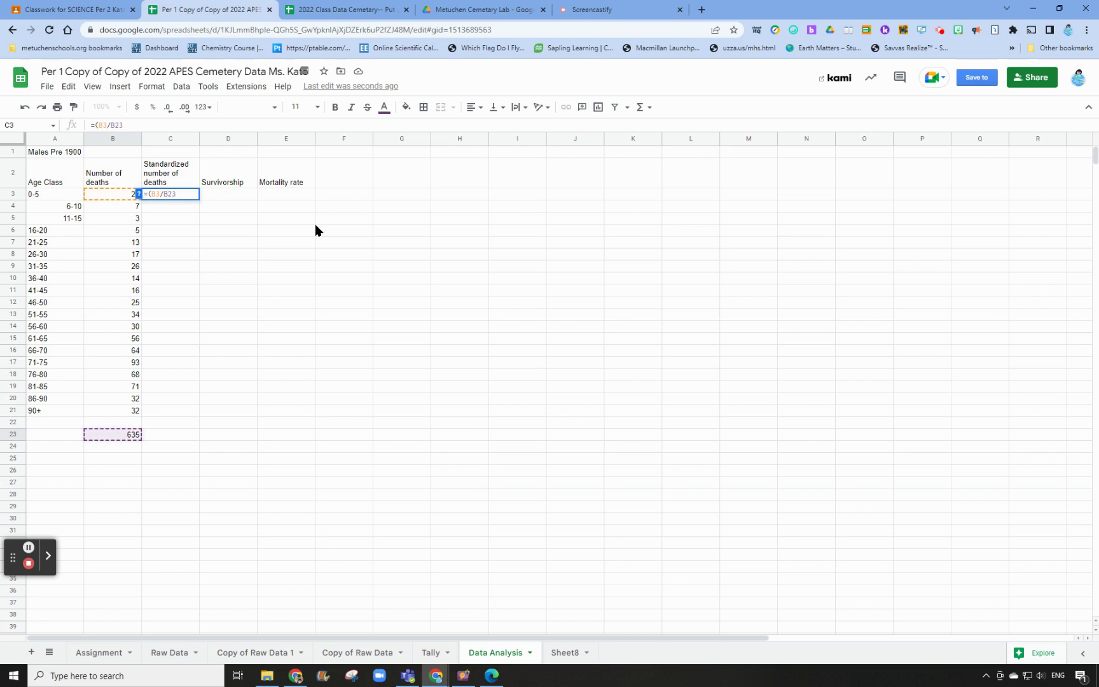
type(")")
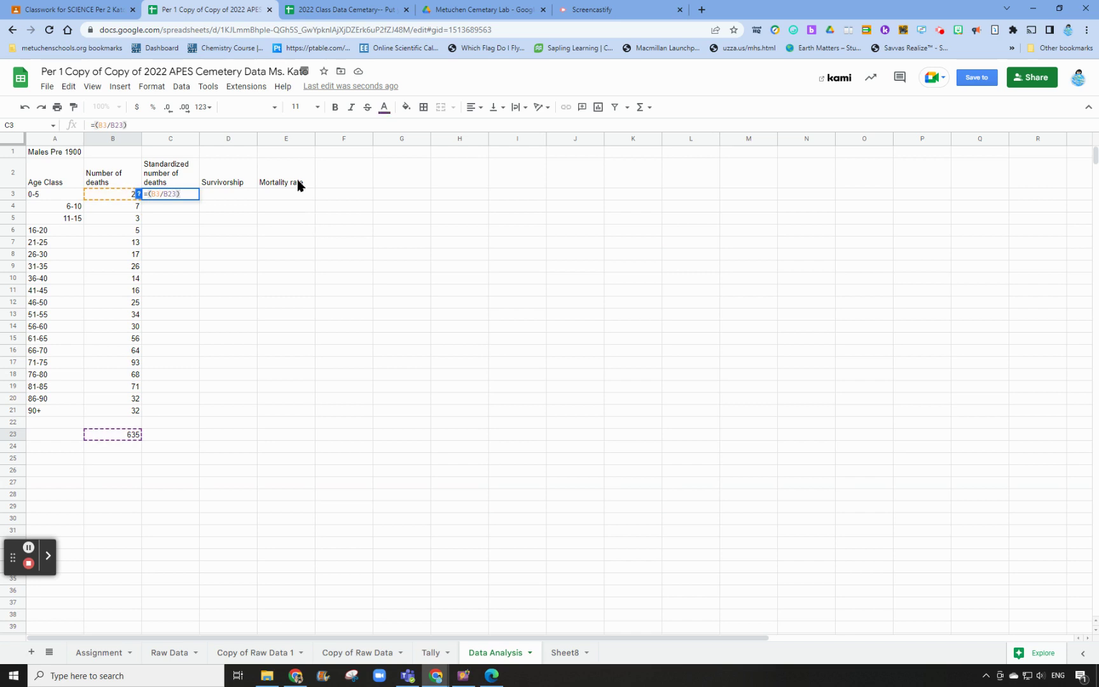
left_click(190, 195)
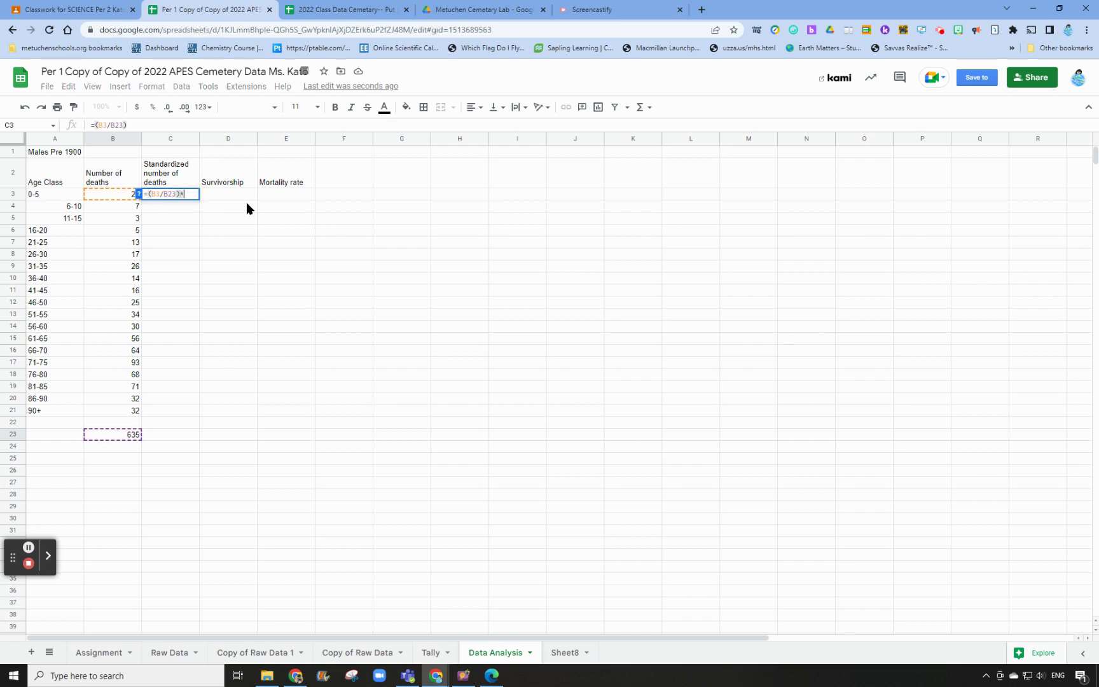
type("*100")
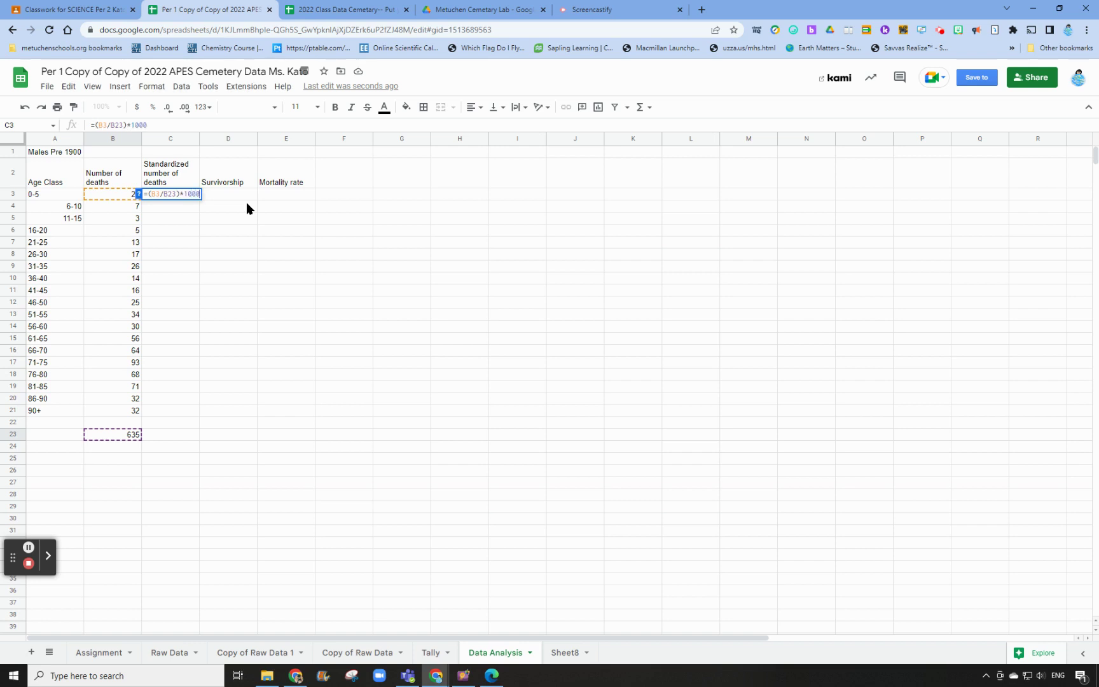
type("0")
key("Return")
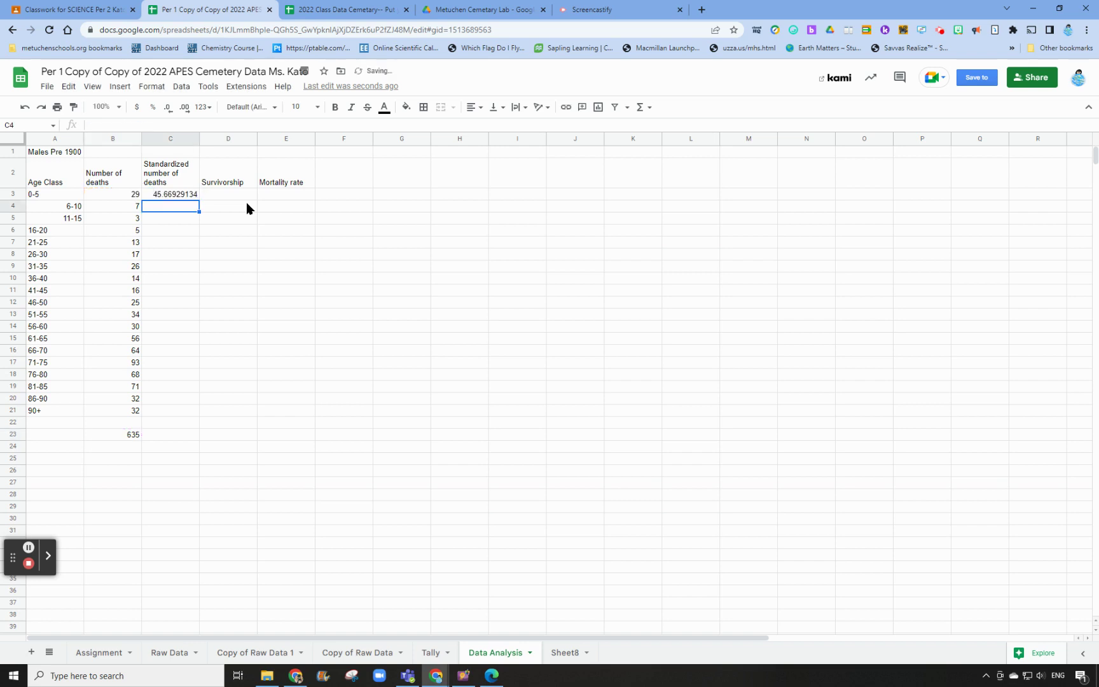
Step: Try to fill the standardized deaths formula from C3 down to C13, undo the fill, and check the total in B23
left_click(163, 202)
left_click(162, 195)
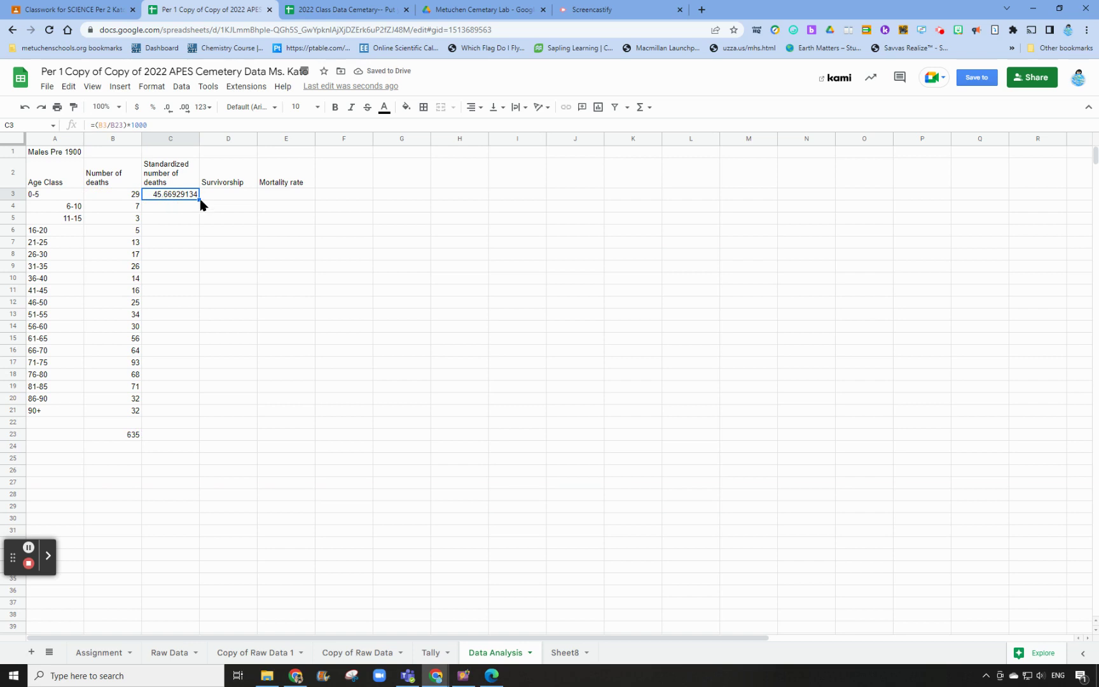
left_click_drag(198, 200, 197, 314)
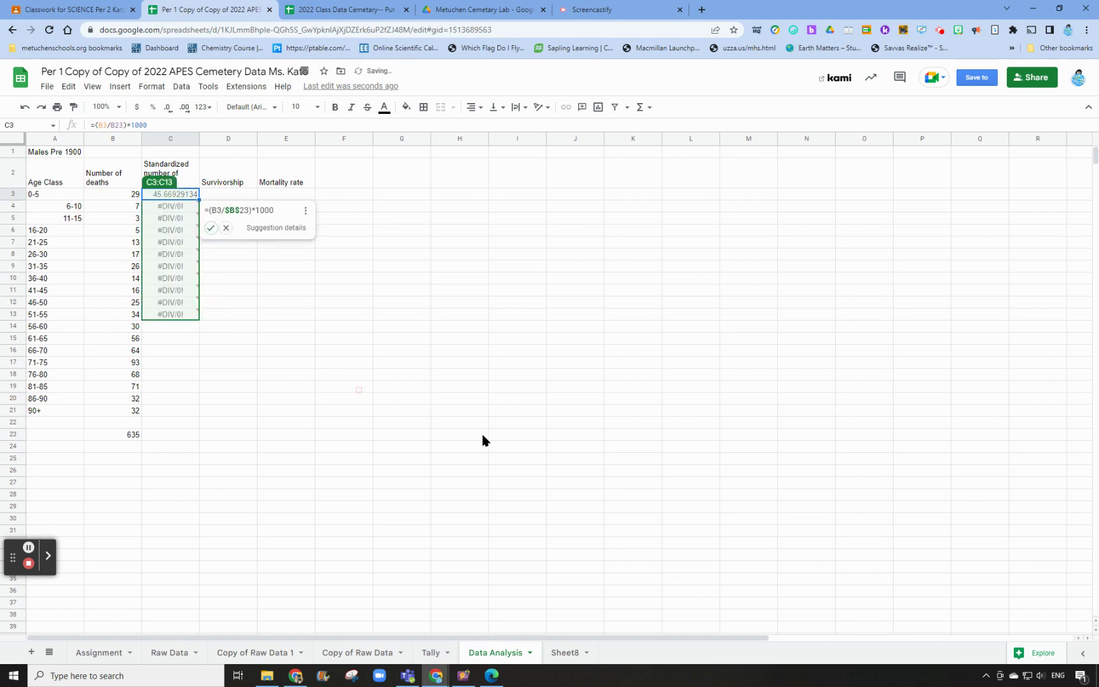
key("ctrl+z")
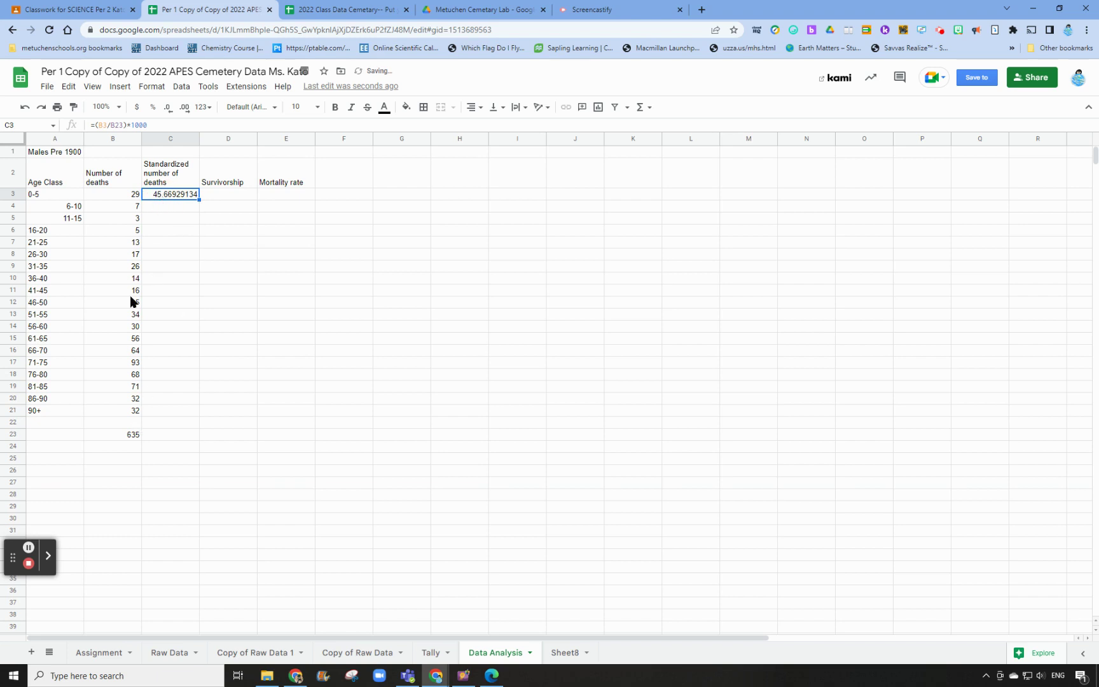
left_click(118, 436)
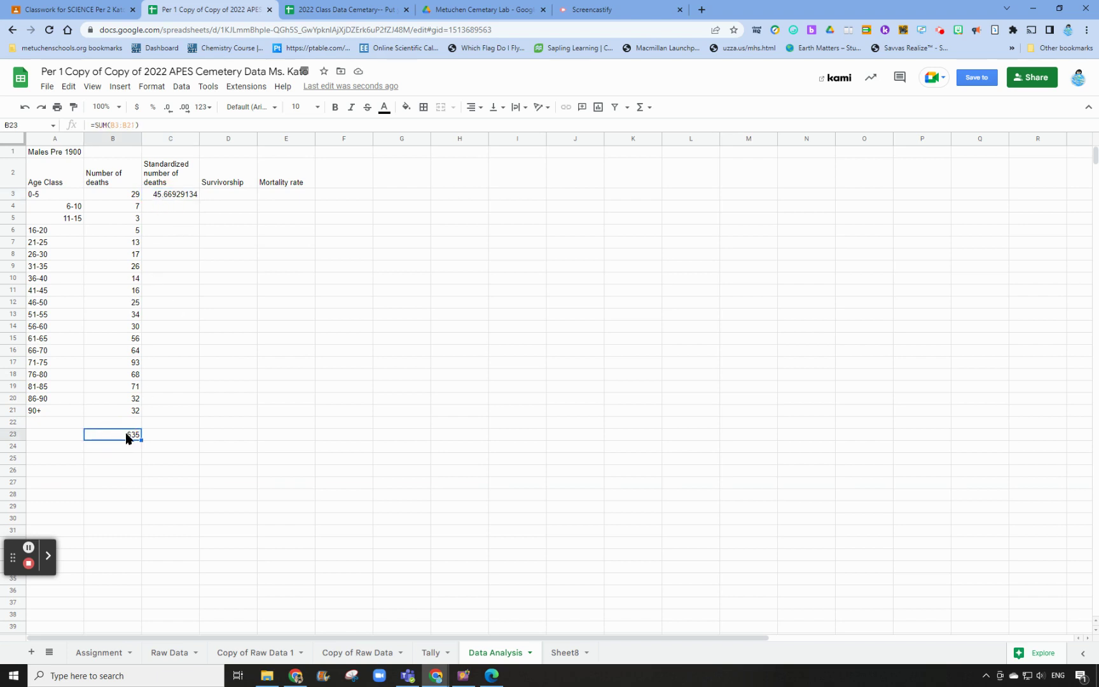
Step: Make the total an absolute reference in C3's standardized deaths formula, giving =(B3/$B$23)*1000, and decline the suggested autofill
left_click(110, 125)
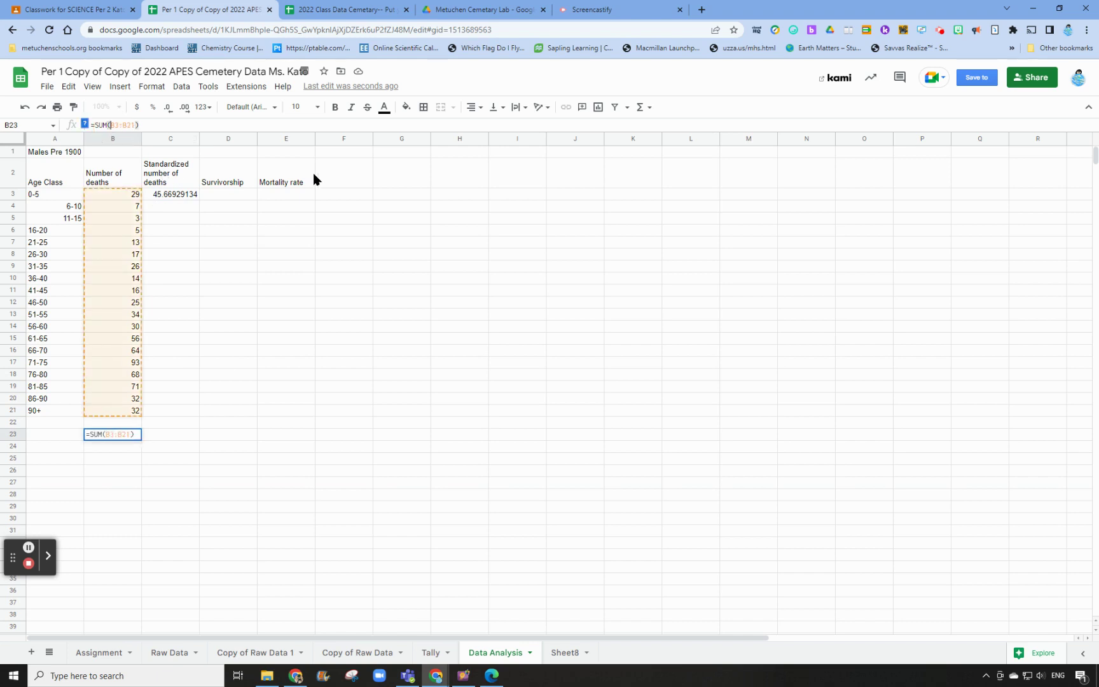
left_click(184, 195)
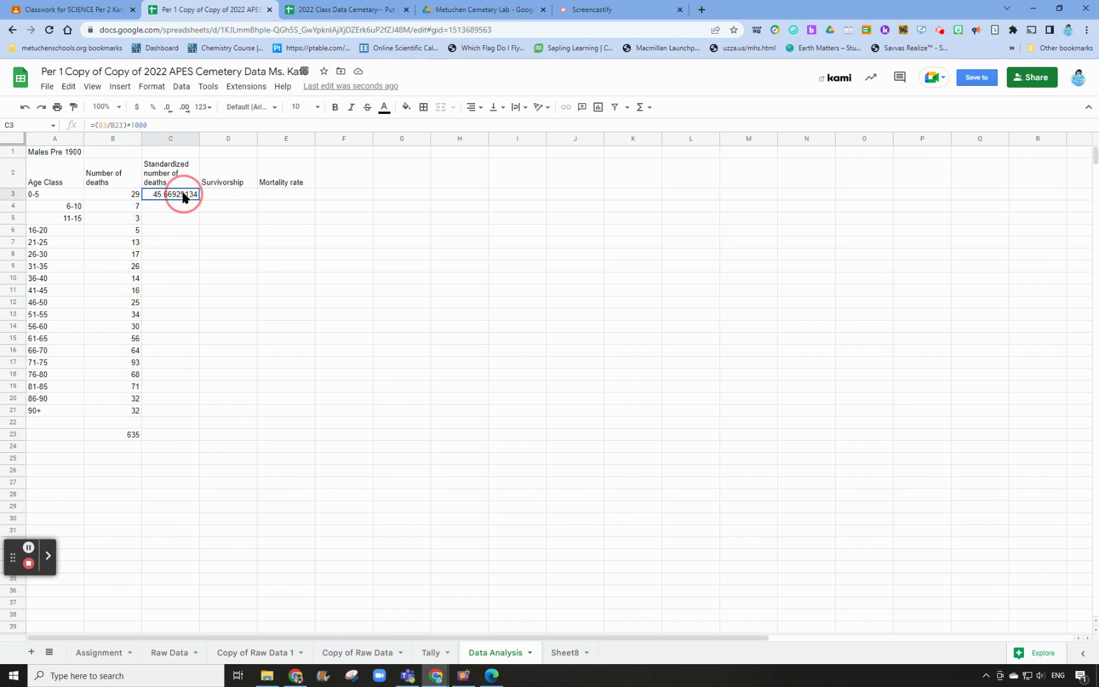
left_click(115, 126)
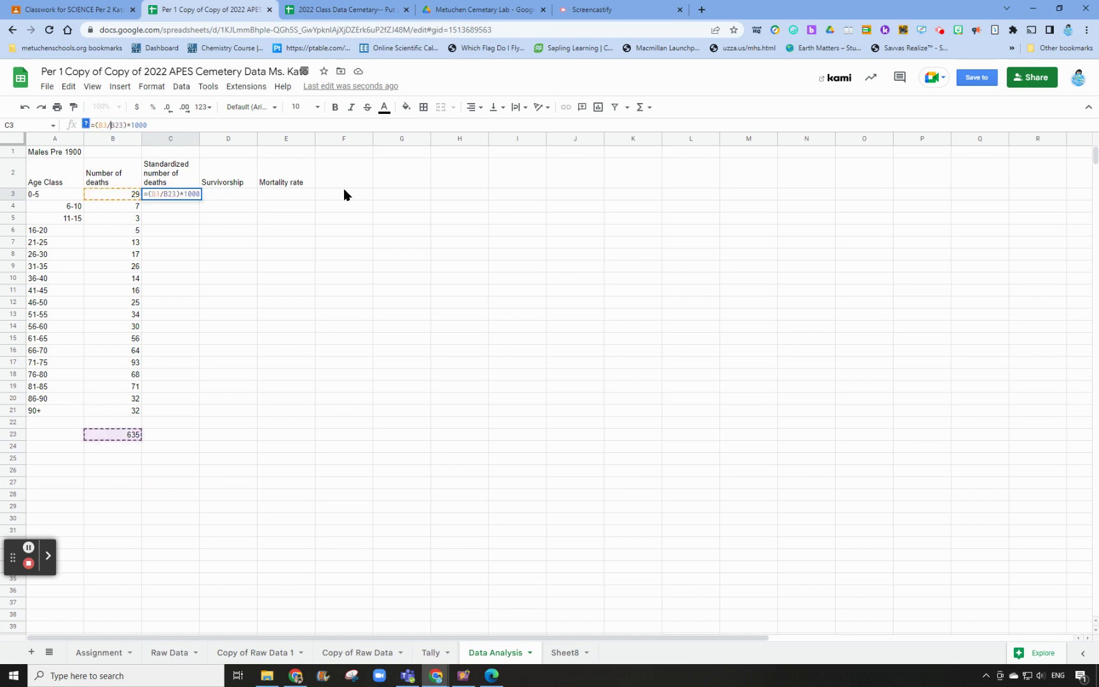
type("$B$")
key("Return")
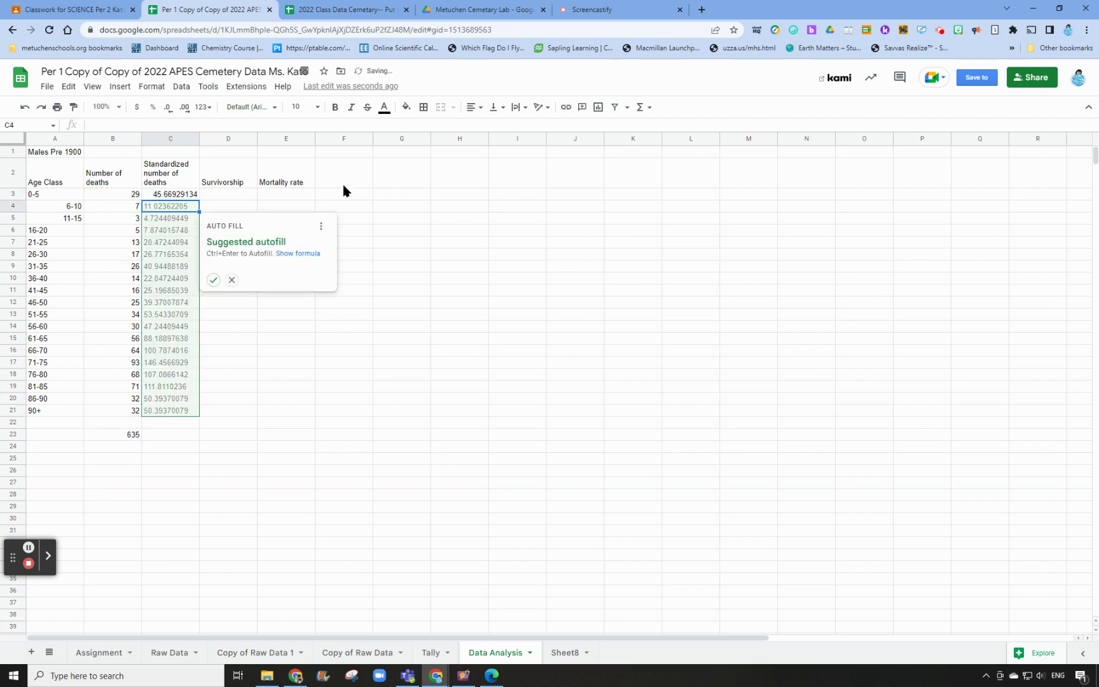
left_click(231, 280)
Step: Fill the standardized deaths formula from C3 down to C21 for all remaining age classes
left_click(166, 194)
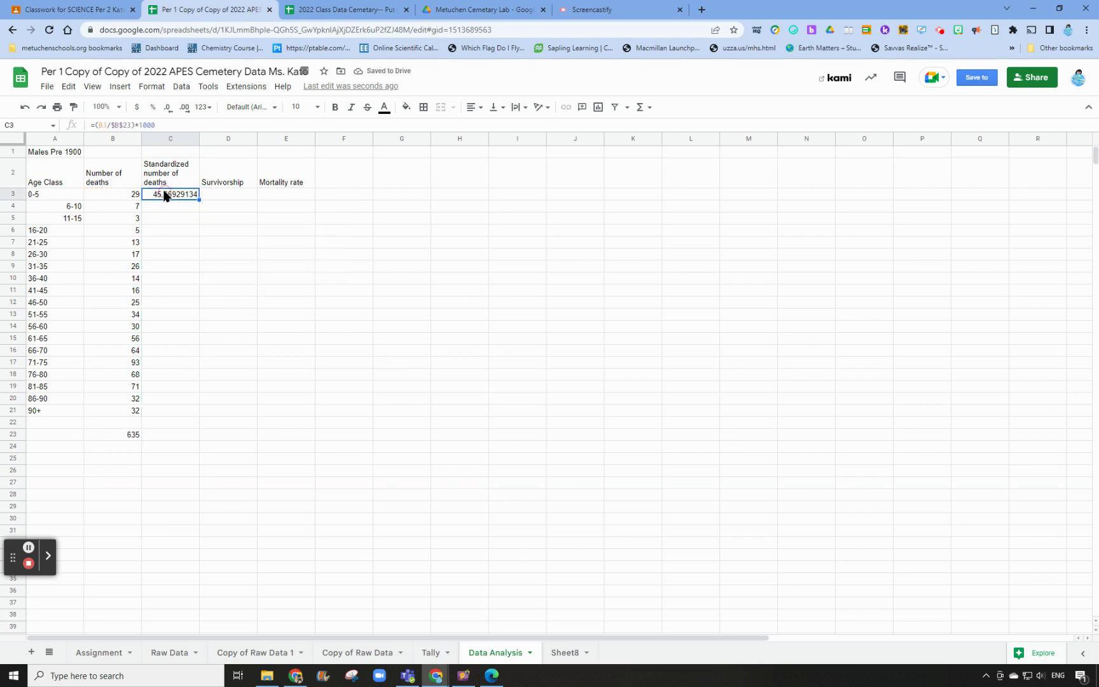
left_click_drag(199, 200, 209, 415)
left_click(319, 462)
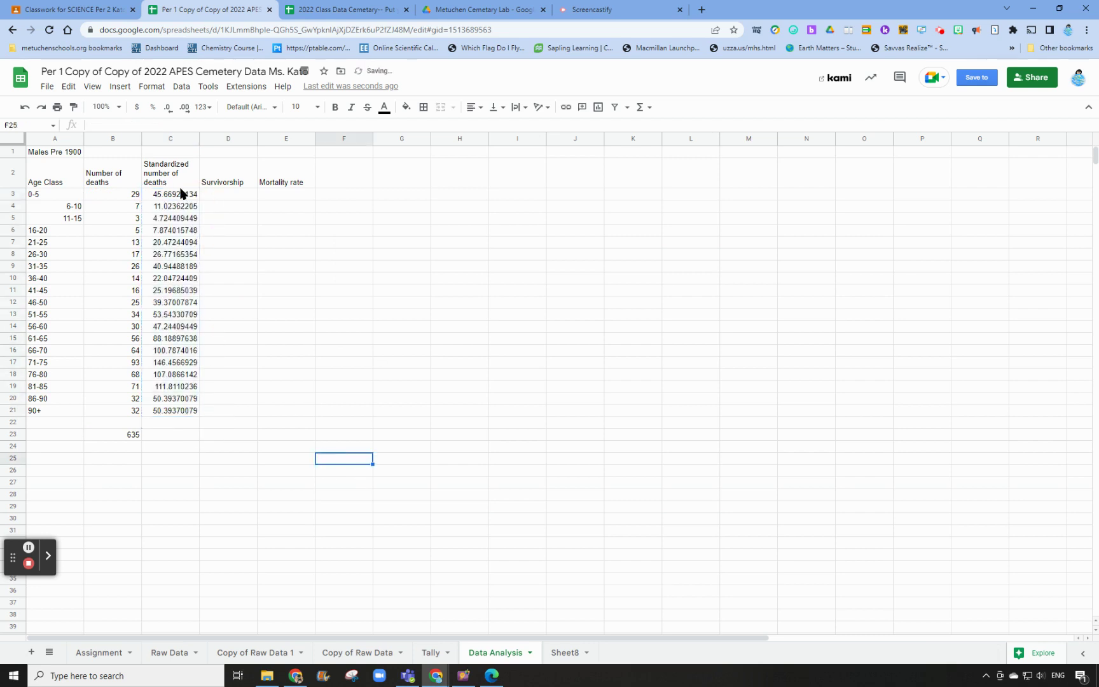
Step: Reduce the standardized number of deaths in column C to two decimal places
left_click(167, 138)
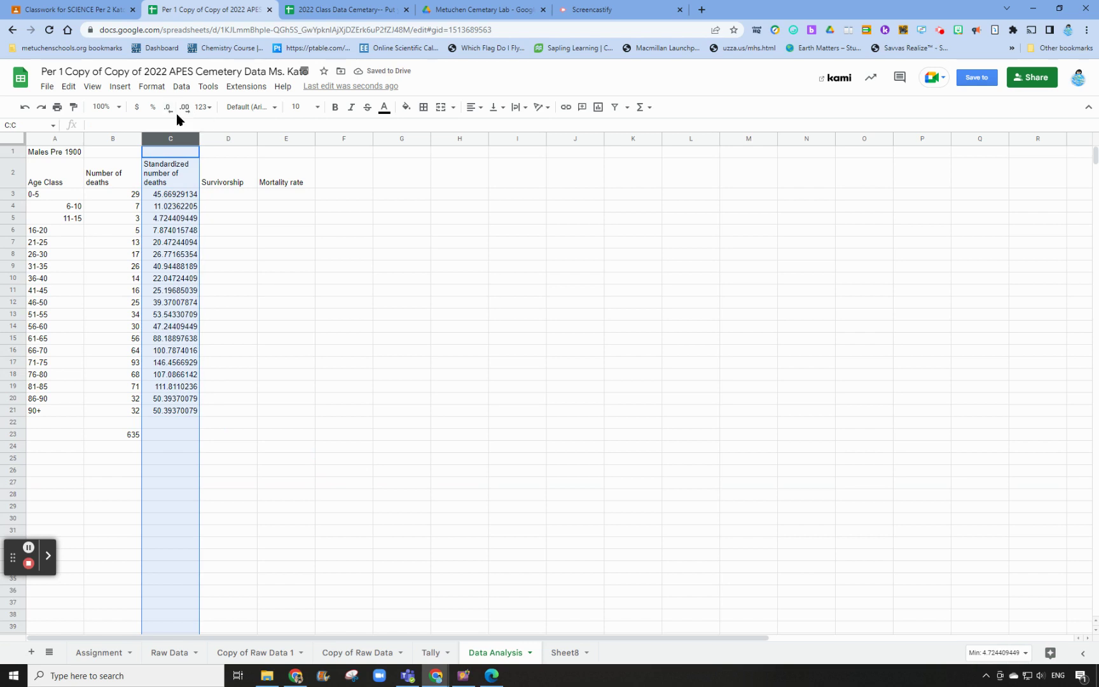
left_click(169, 109)
left_click(169, 110)
left_click(169, 110)
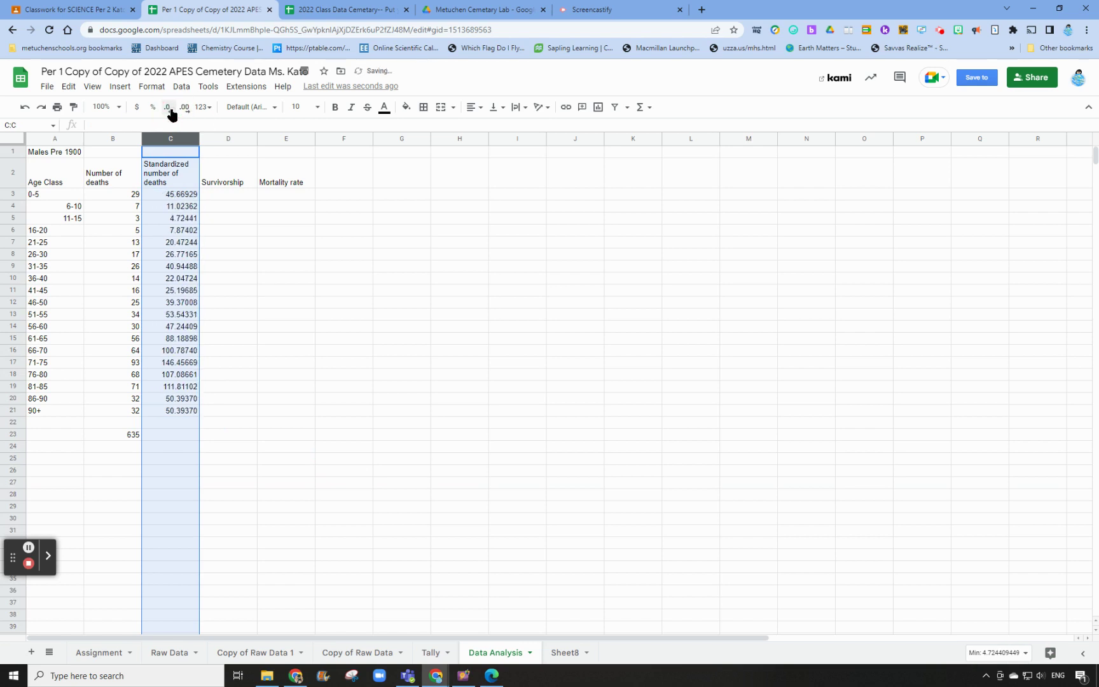
left_click(169, 110)
left_click(169, 109)
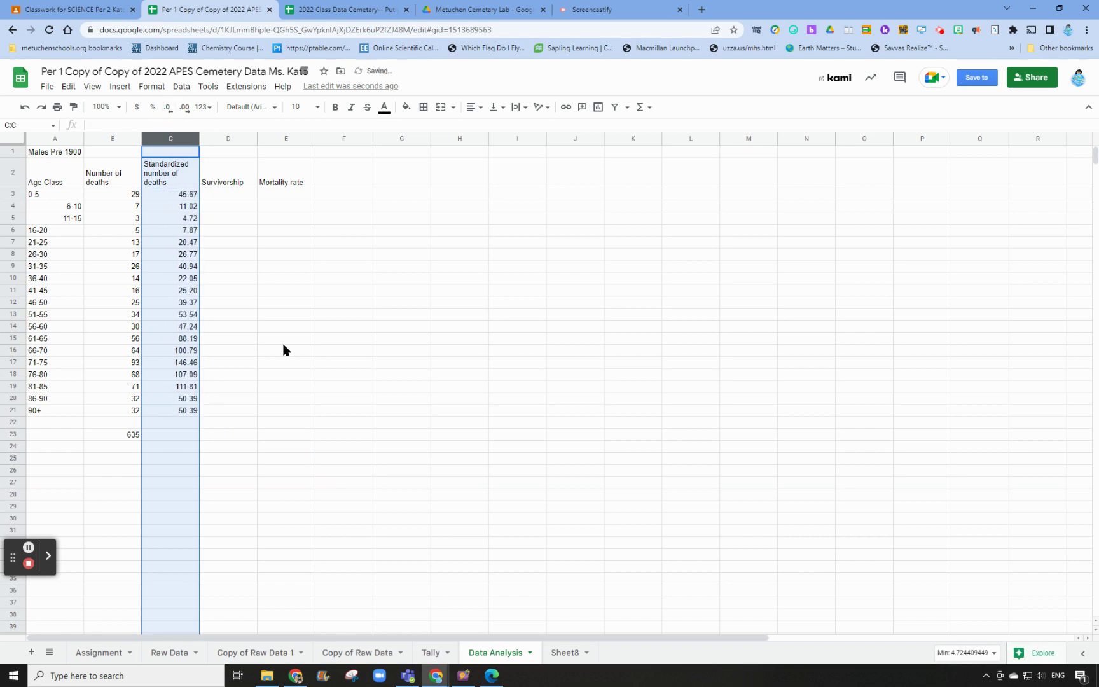
left_click(280, 387)
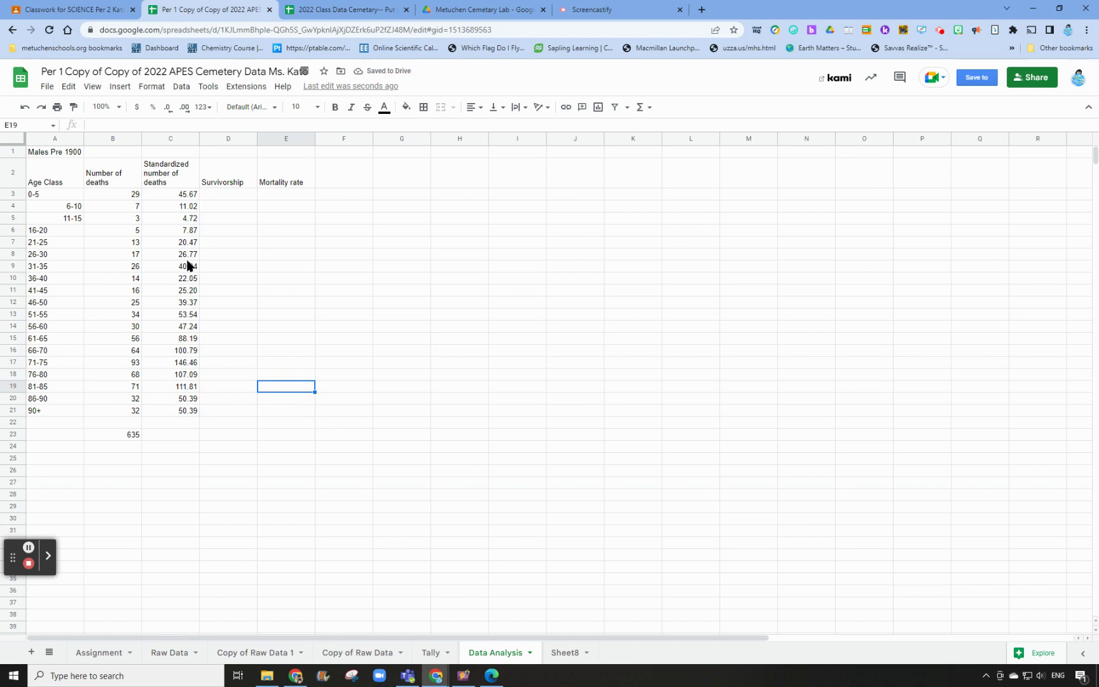
Step: Check the lab manual's survivorship formula and enter 1000 in D3 as the survivorship of age class 0-5
left_click(70, 9)
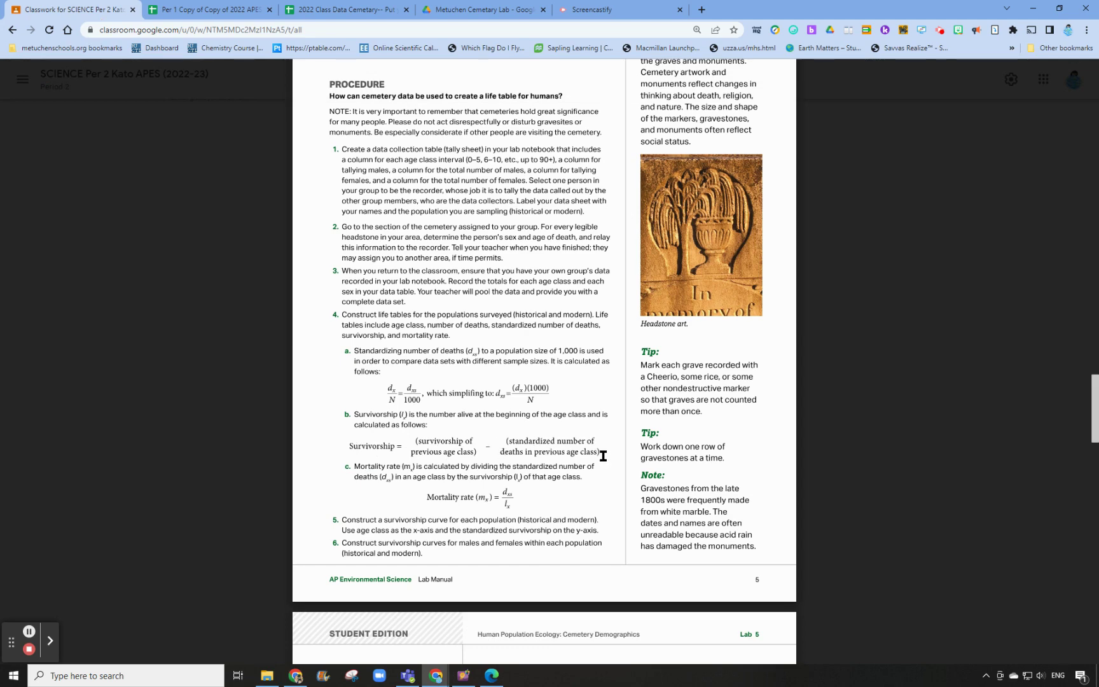
left_click(187, 11)
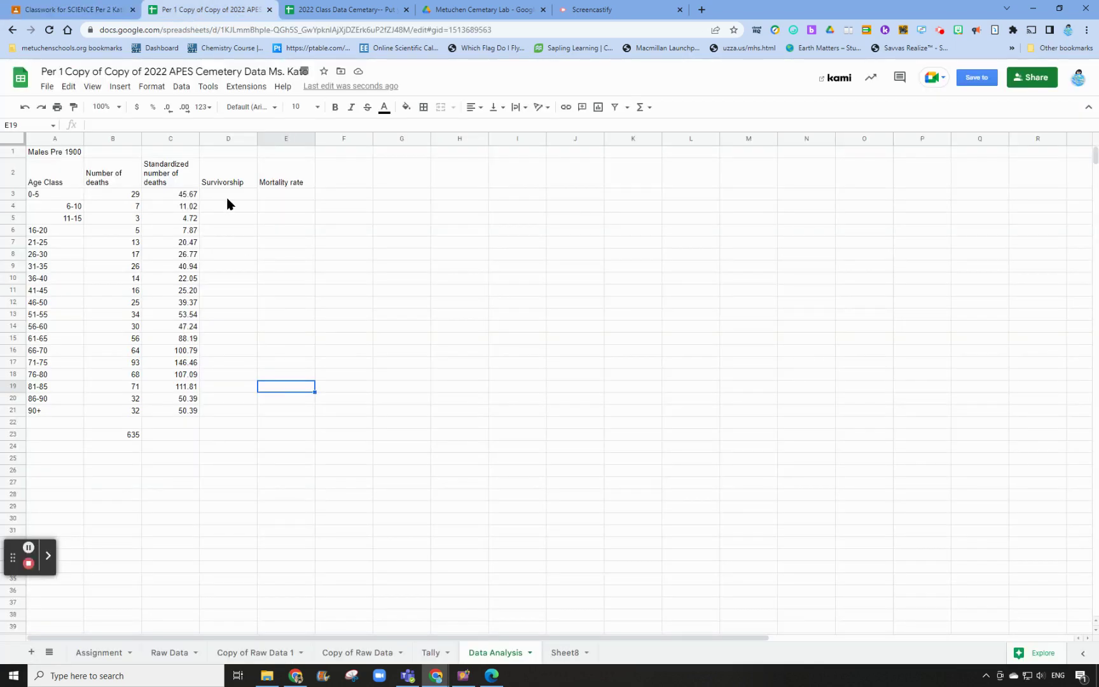
left_click(61, 194)
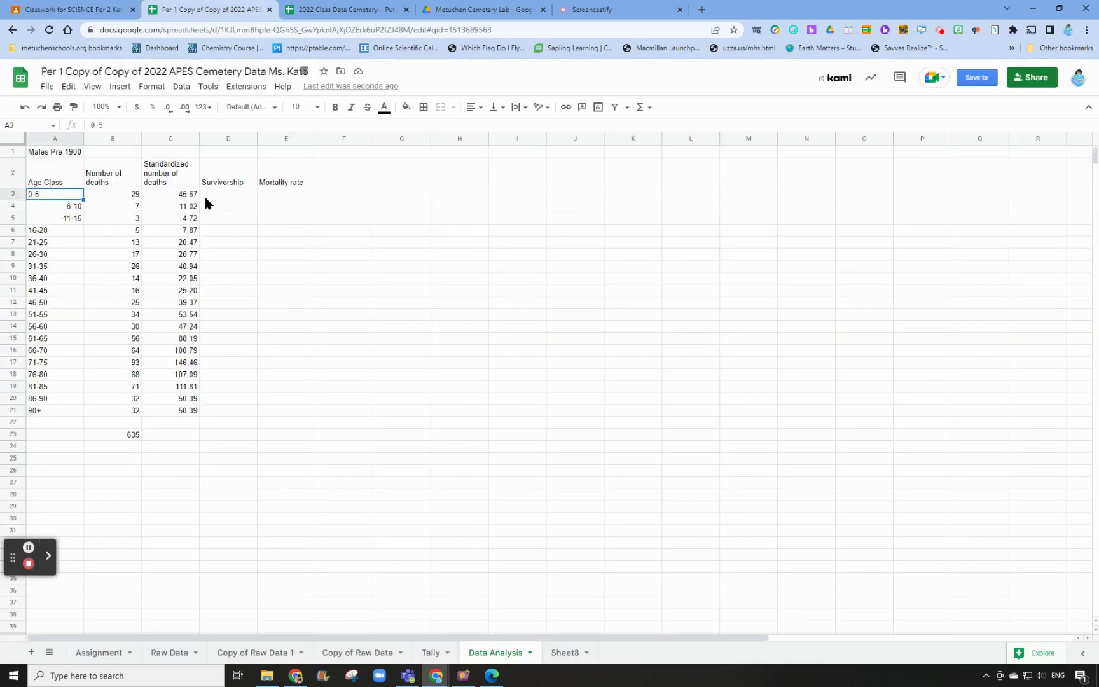
left_click(226, 198)
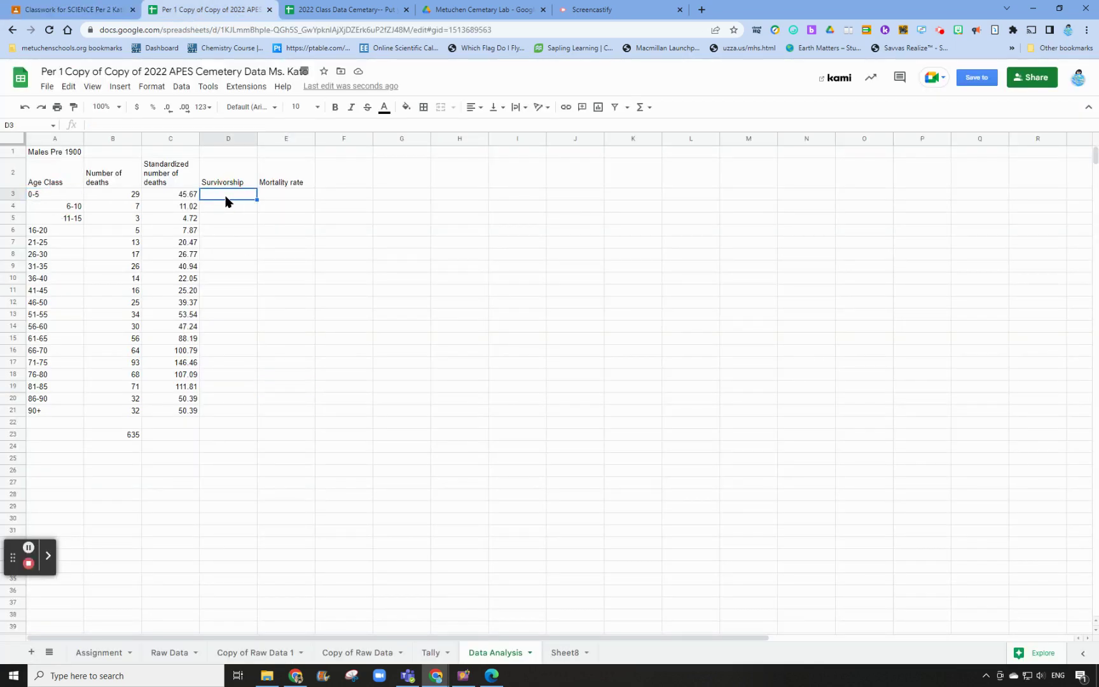
type("1000")
left_click(242, 233)
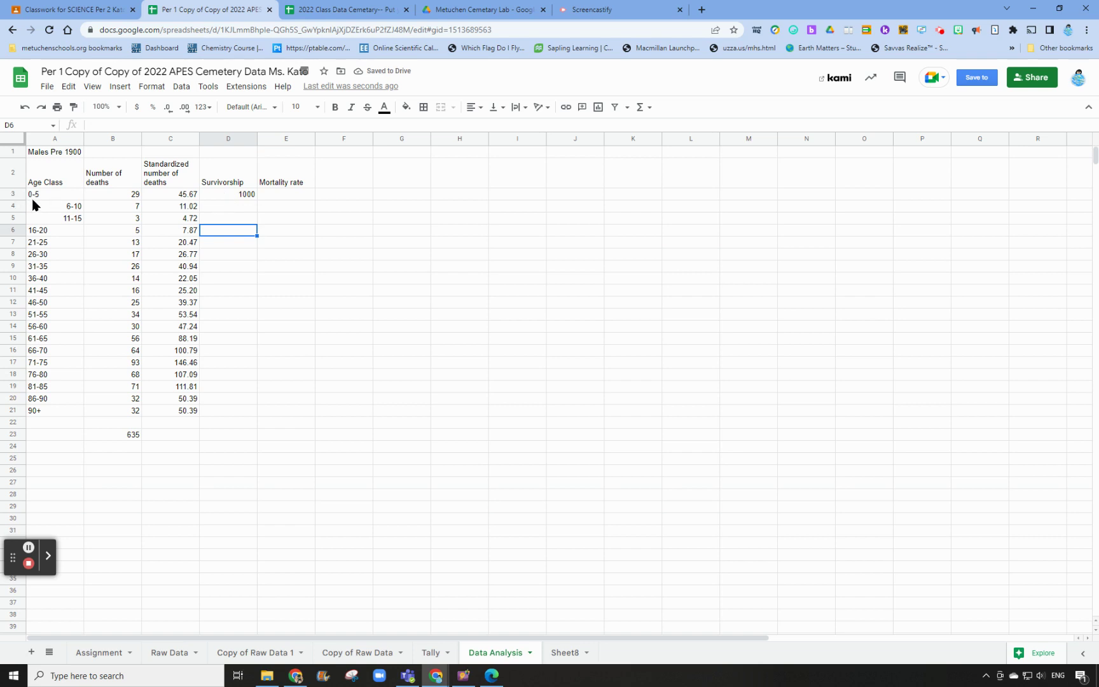
Step: Enter the formula =D3-C3 in D4 to calculate survivorship for age class 6-10
left_click(220, 207)
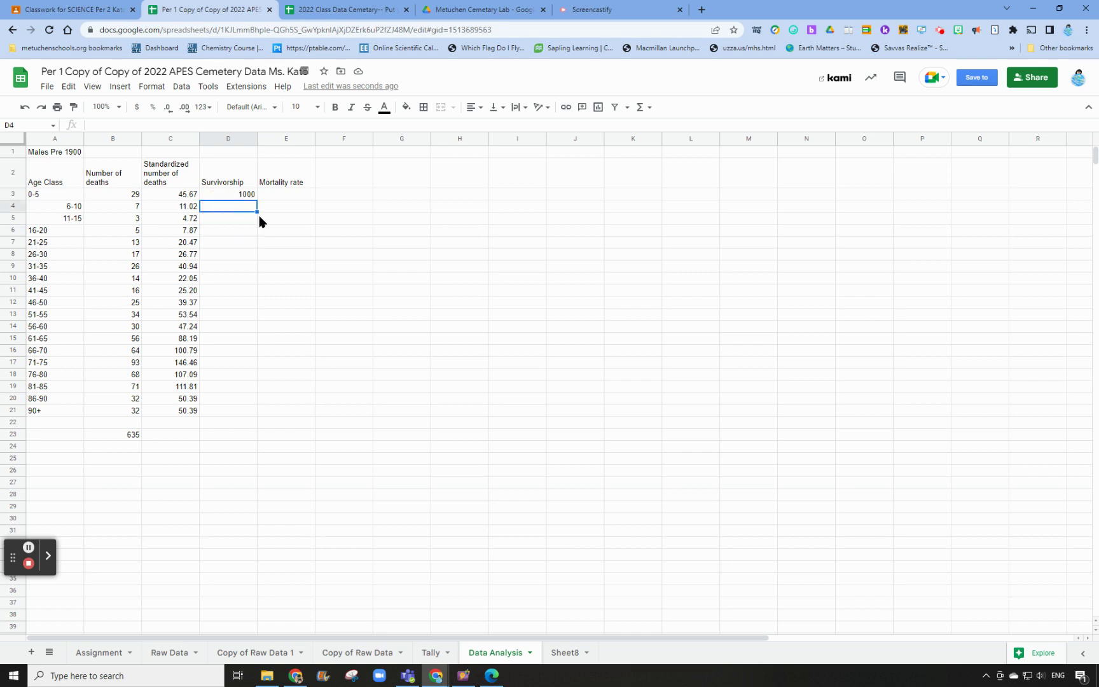
type("=")
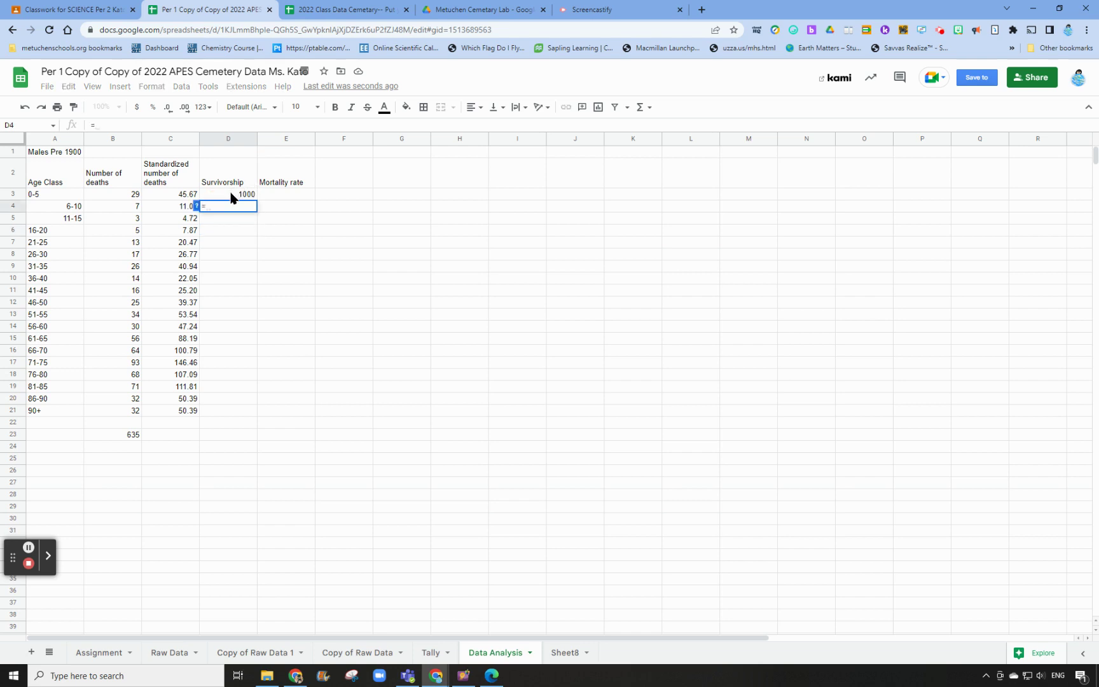
left_click(231, 197)
type("-")
left_click(183, 198)
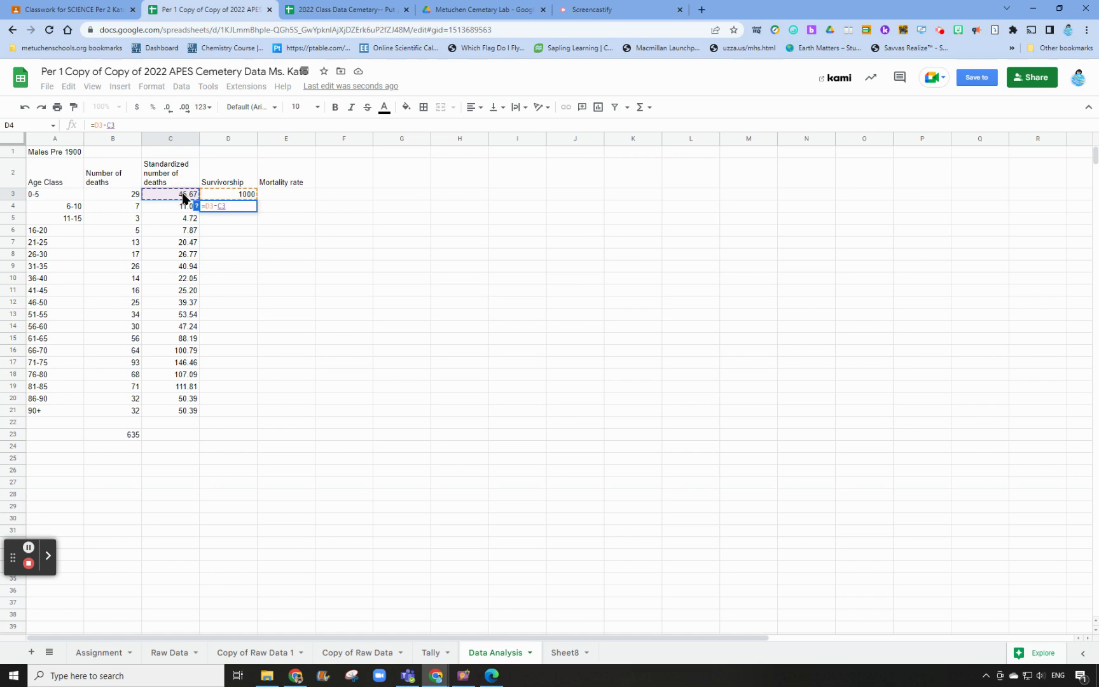
key("Return")
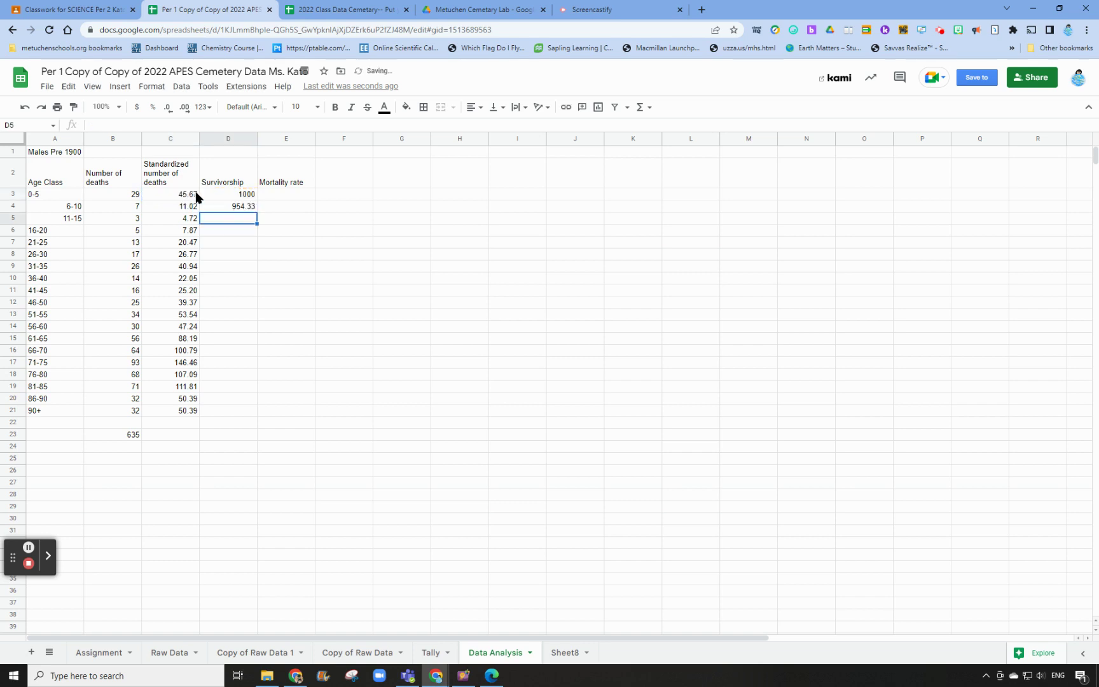
Step: Fill the survivorship formula from D4 down to D21 for the remaining age classes
left_click(237, 208)
left_click(256, 213)
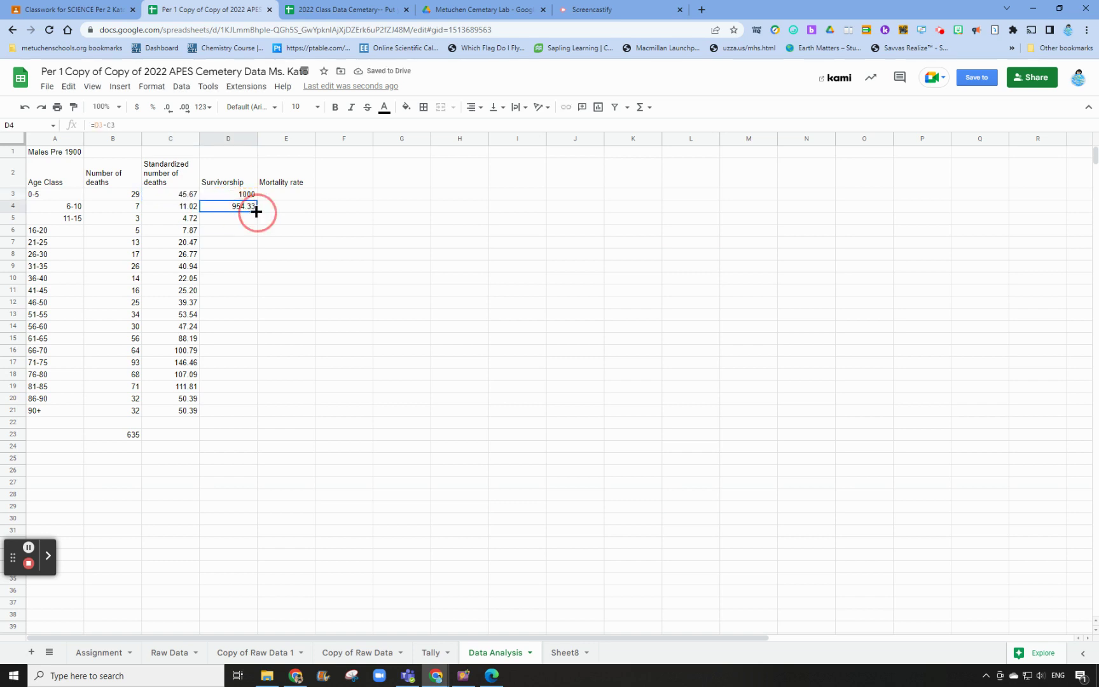
left_click_drag(256, 213, 262, 415)
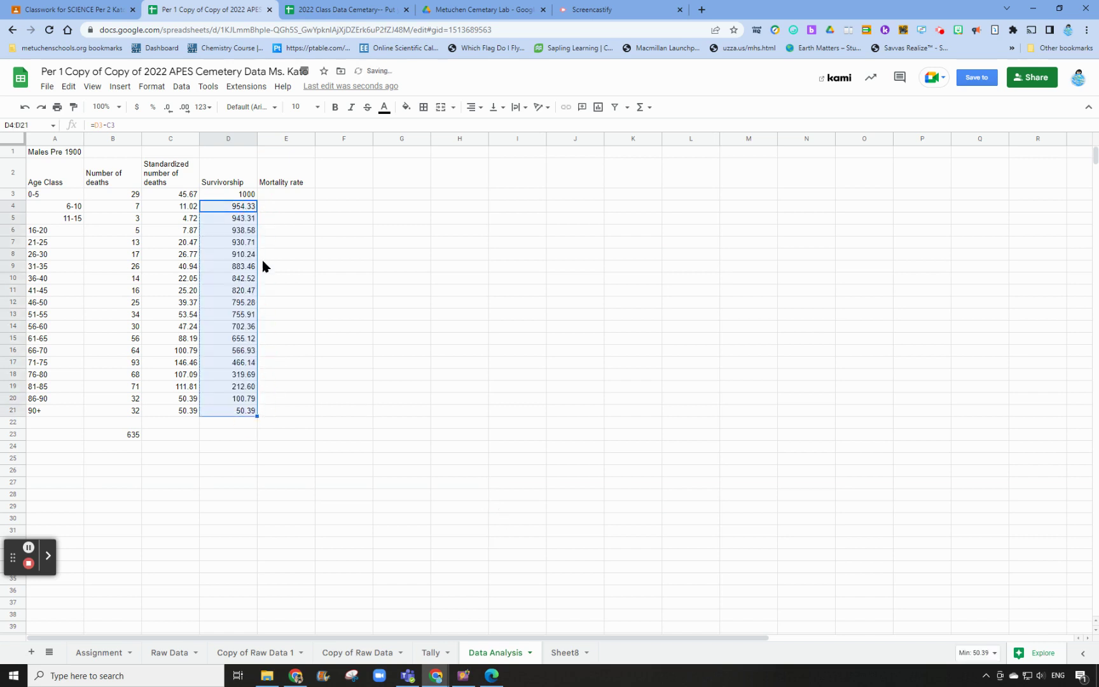
Step: Review the survivorship values in D3:D21 against their age classes, from 0-5 through 90+
left_click(217, 195)
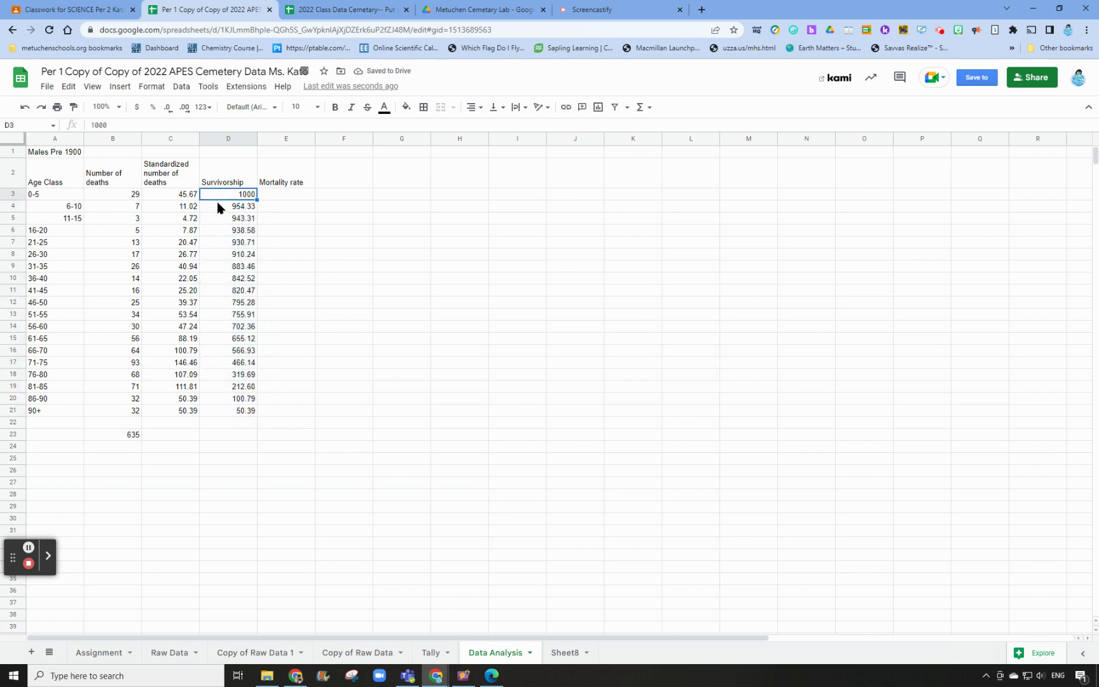
left_click(31, 198)
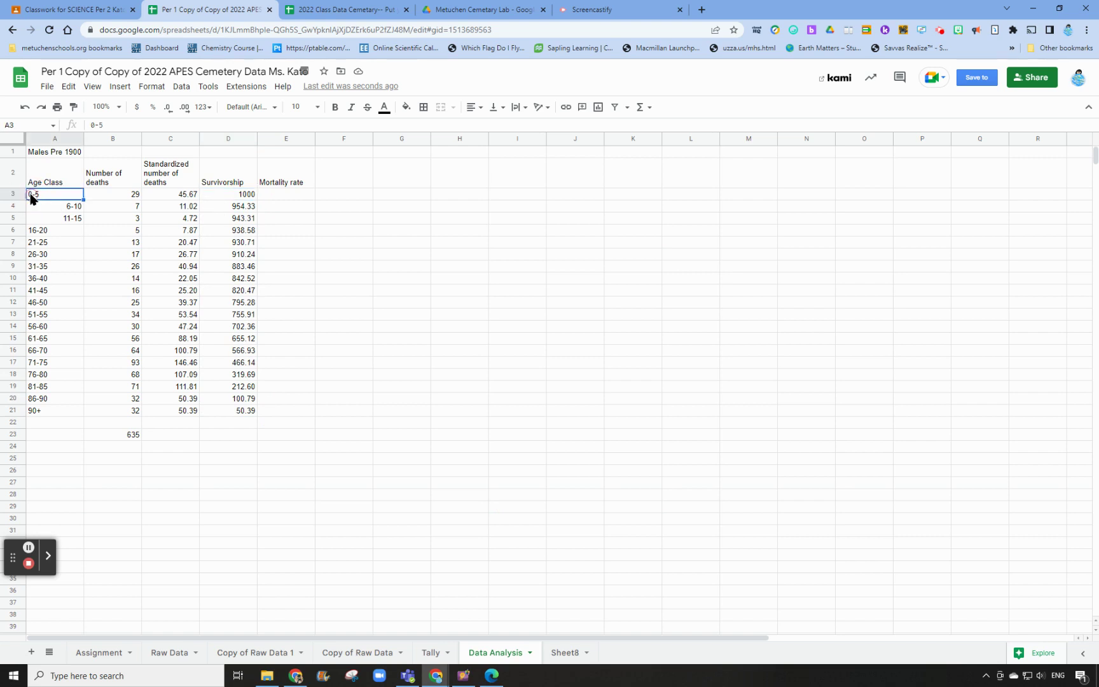
left_click(218, 190)
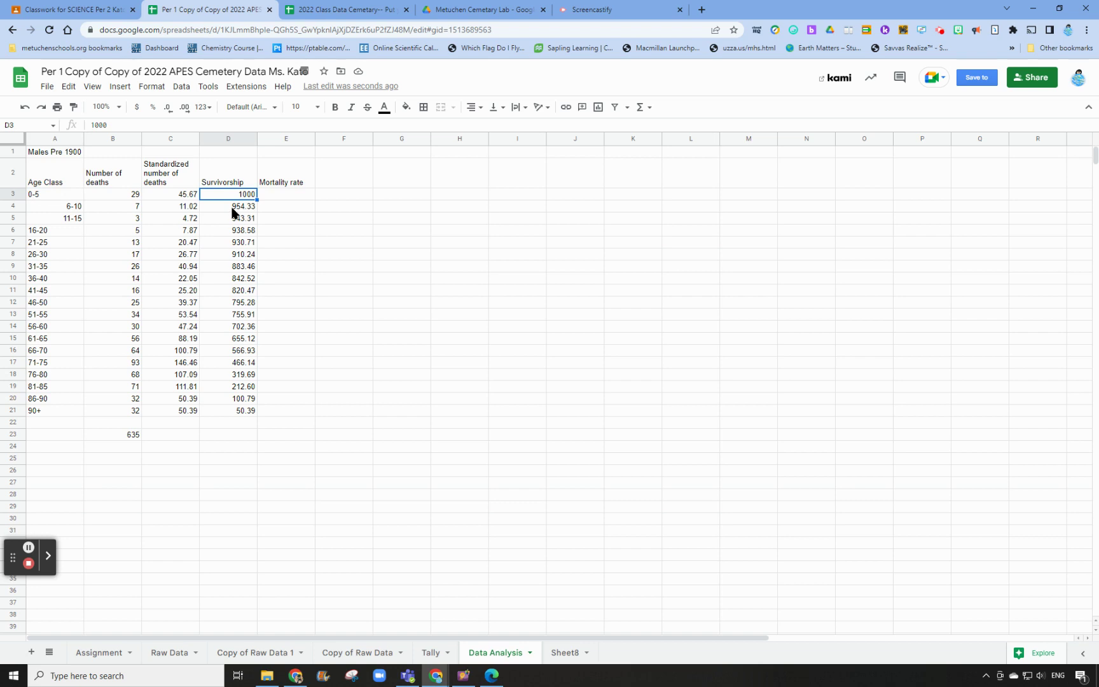
left_click(62, 209)
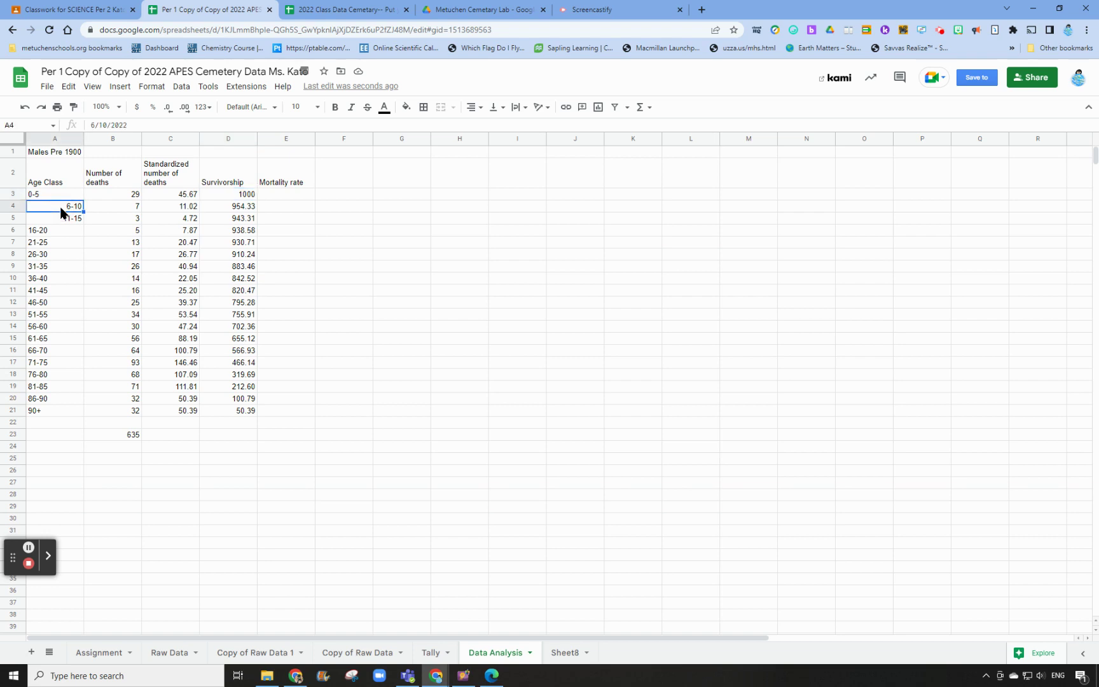
left_click(229, 209)
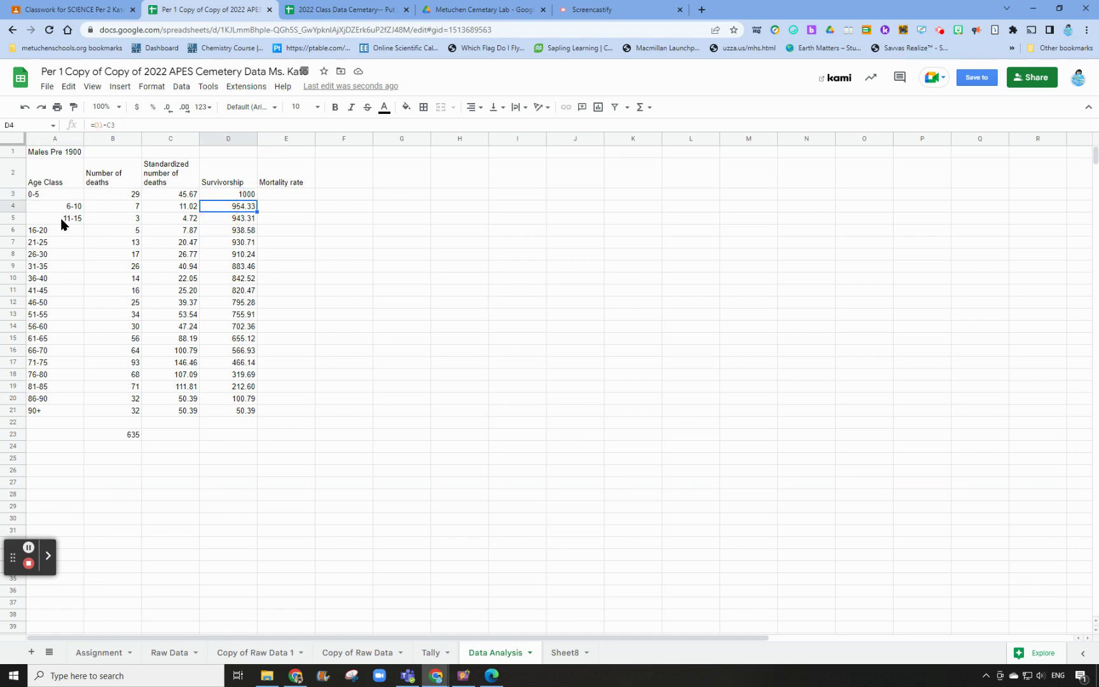
left_click(62, 220)
left_click(234, 219)
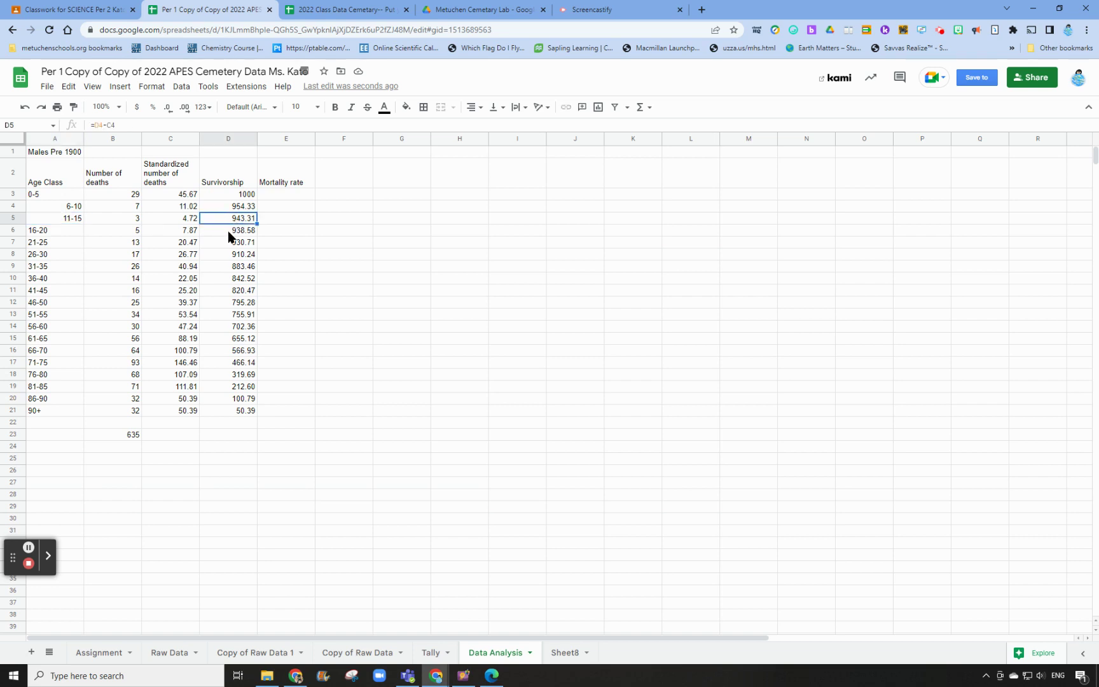
left_click(234, 229)
left_click(238, 254)
left_click(240, 326)
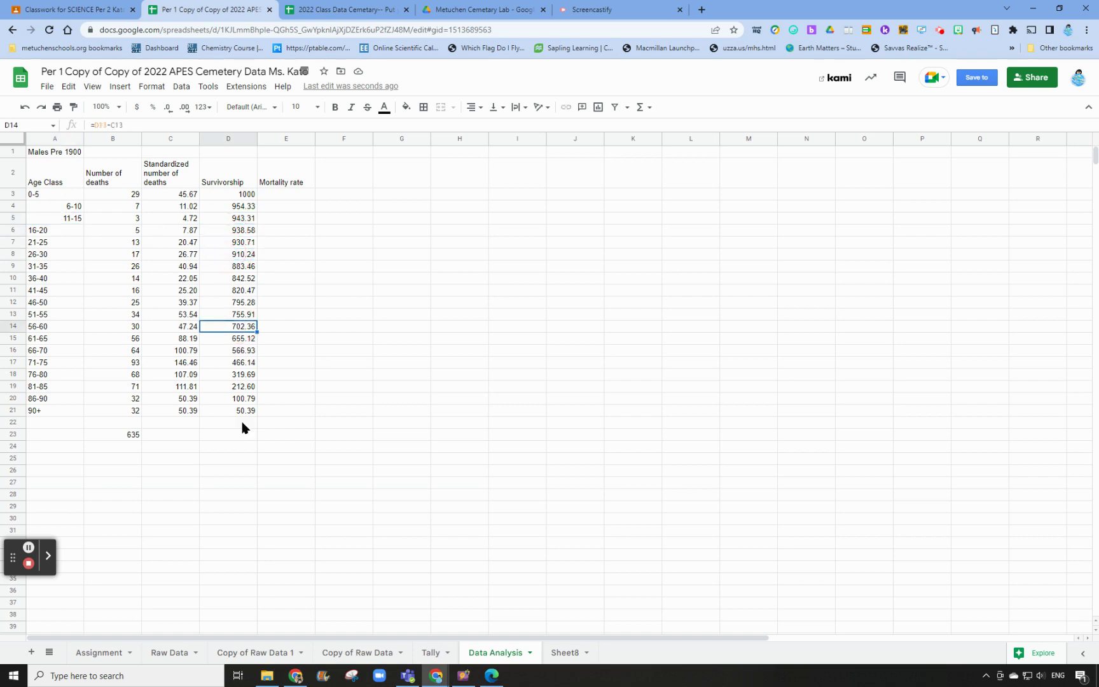
left_click(49, 413)
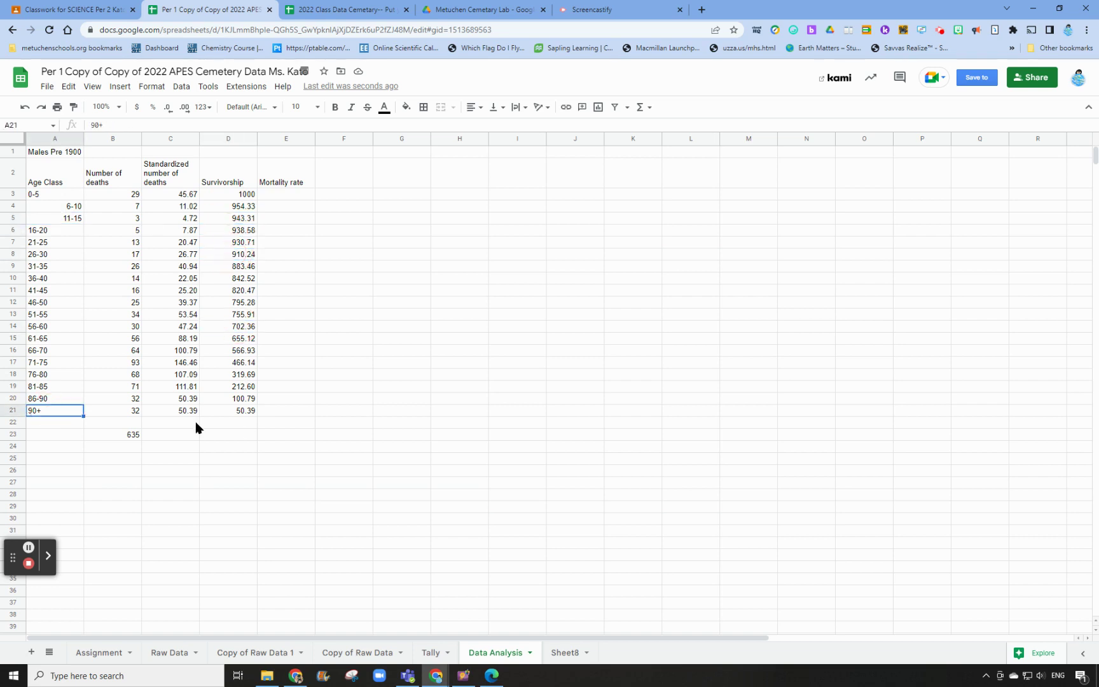
left_click(241, 411)
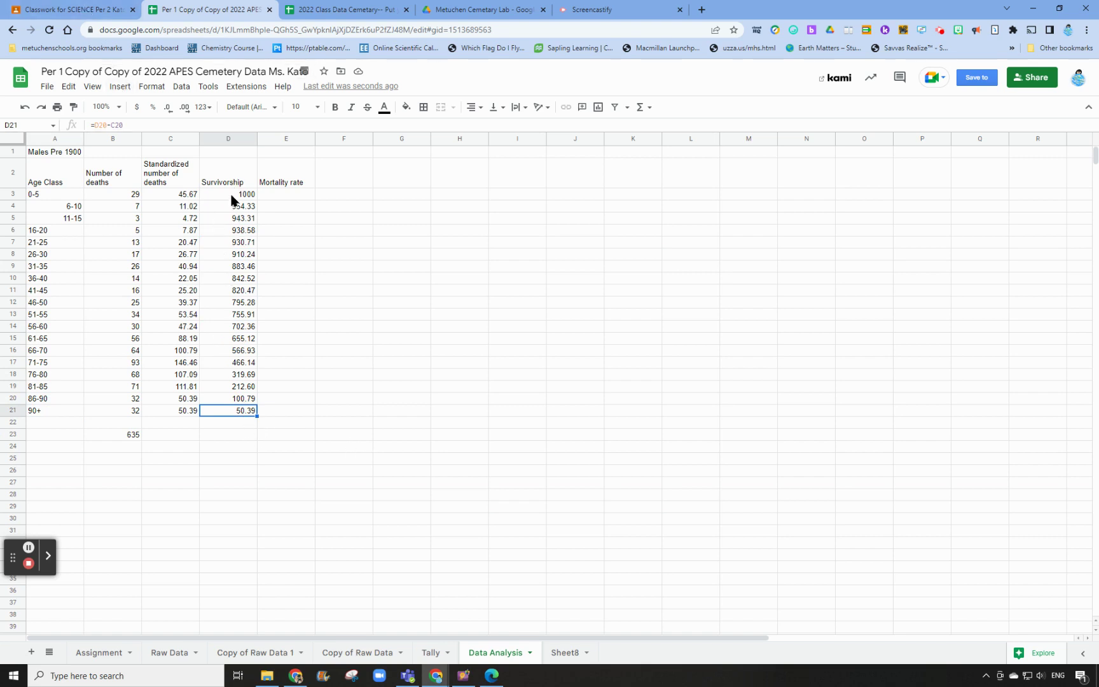
left_click_drag(231, 196, 240, 418)
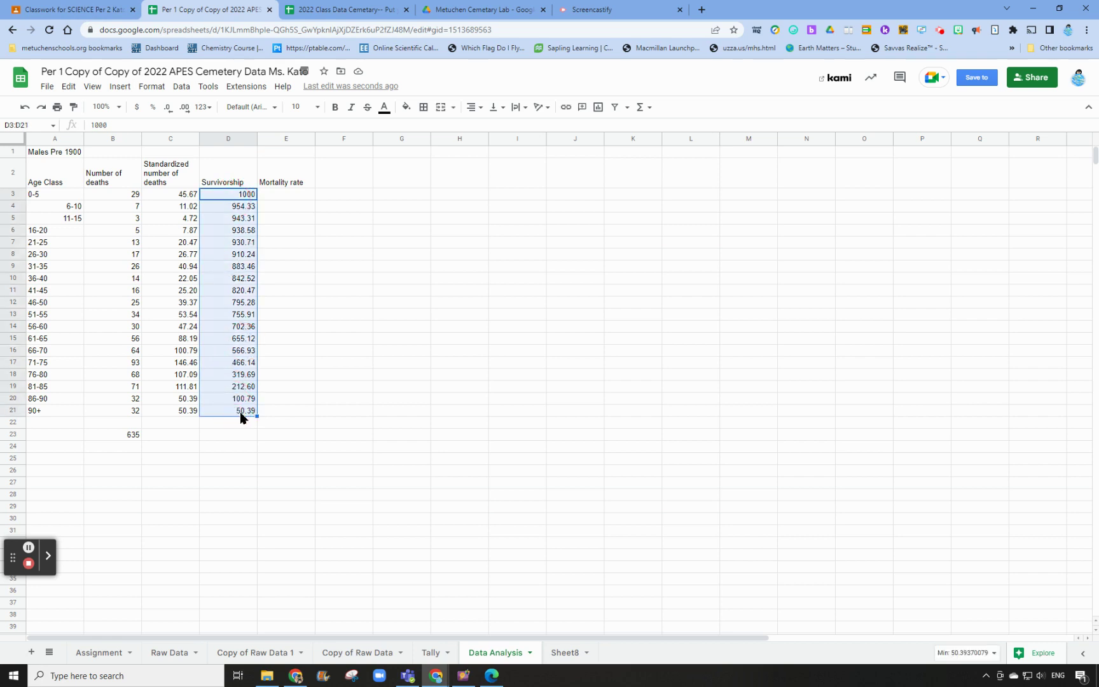
Step: Read the lab manual's survivorship curve types in the Analysis section and its mortality rate formula in the procedure
left_click(50, 12)
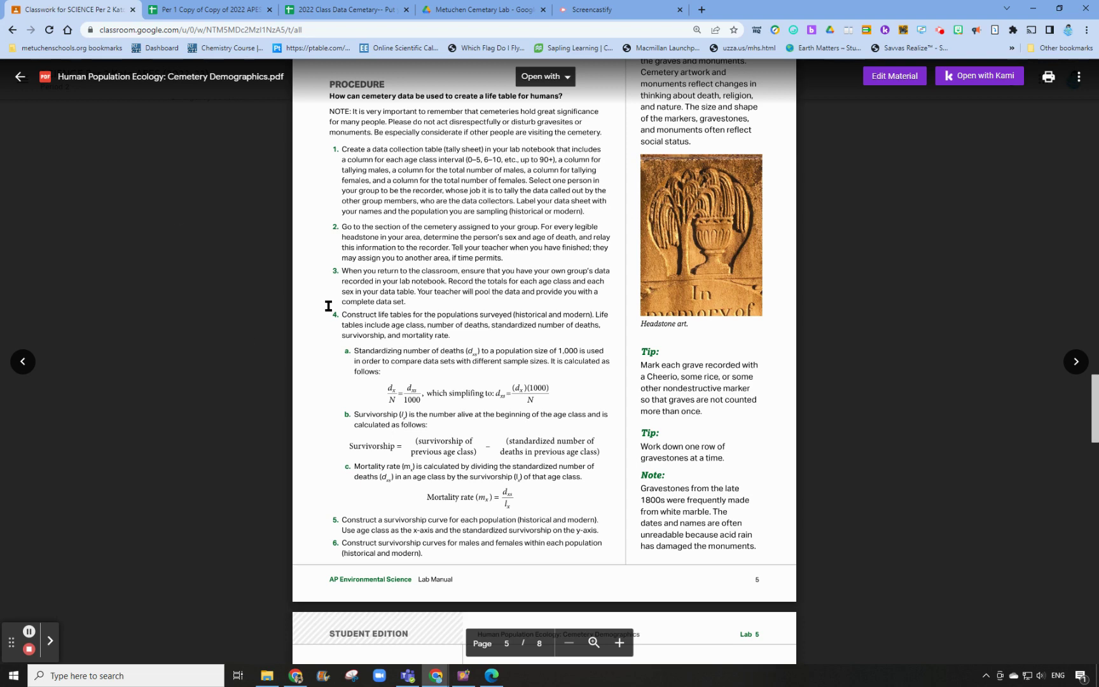
scroll(492, 351, "down", 6)
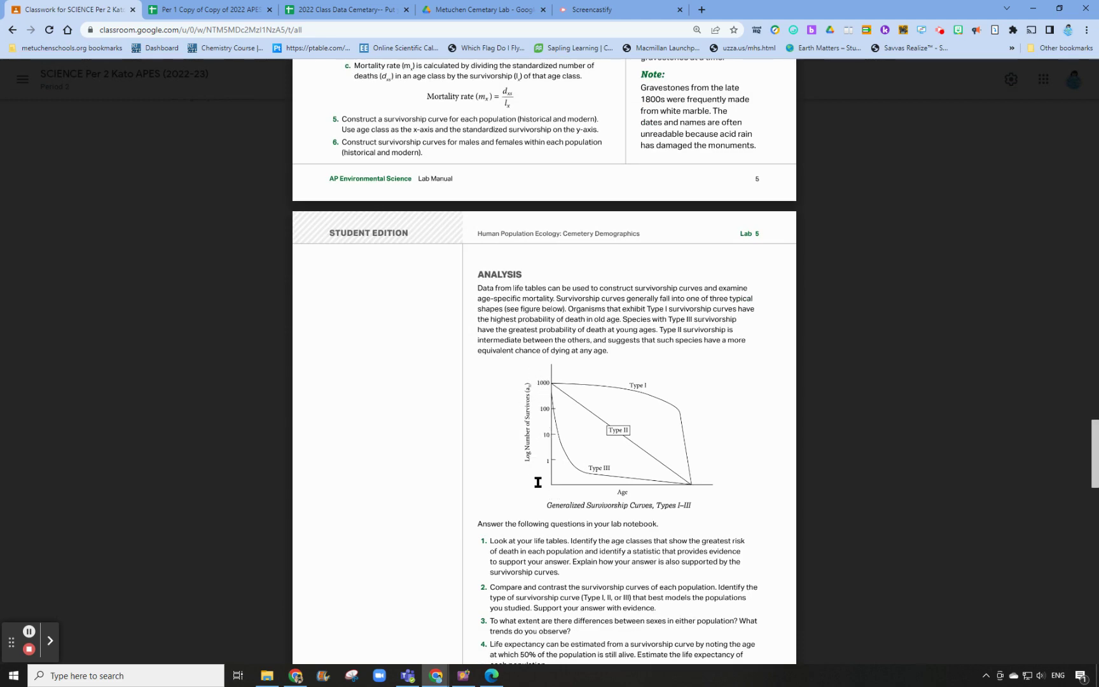
scroll(432, 401, "up", 3)
scroll(419, 389, "up", 3)
scroll(445, 388, "down", 7)
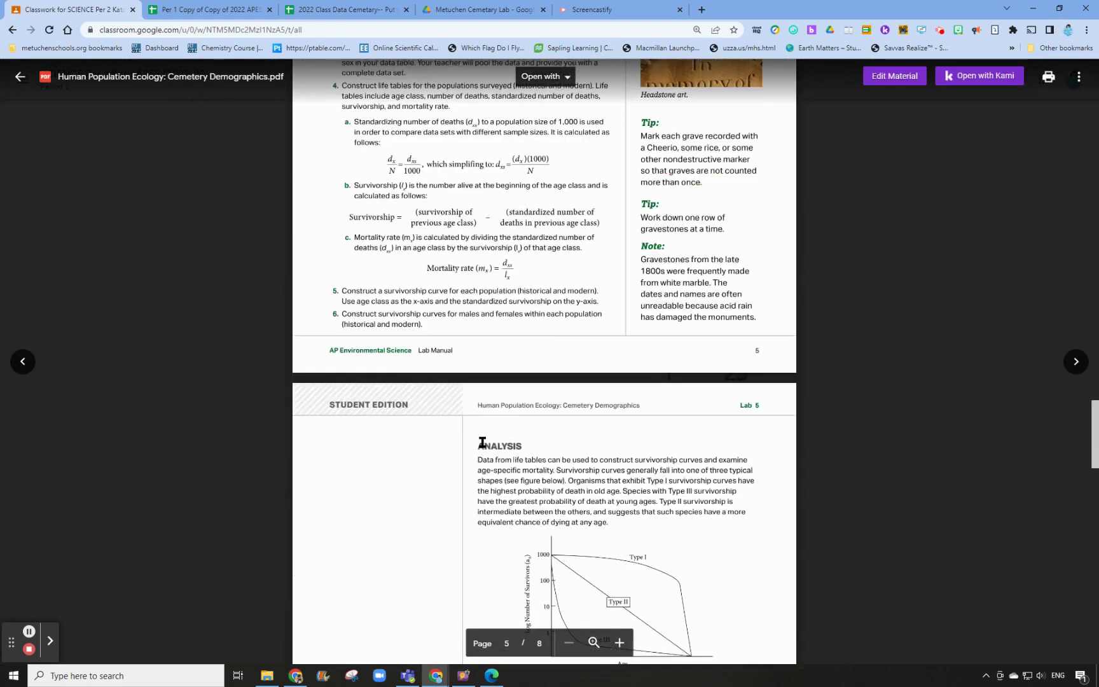
scroll(380, 392, "up", 6)
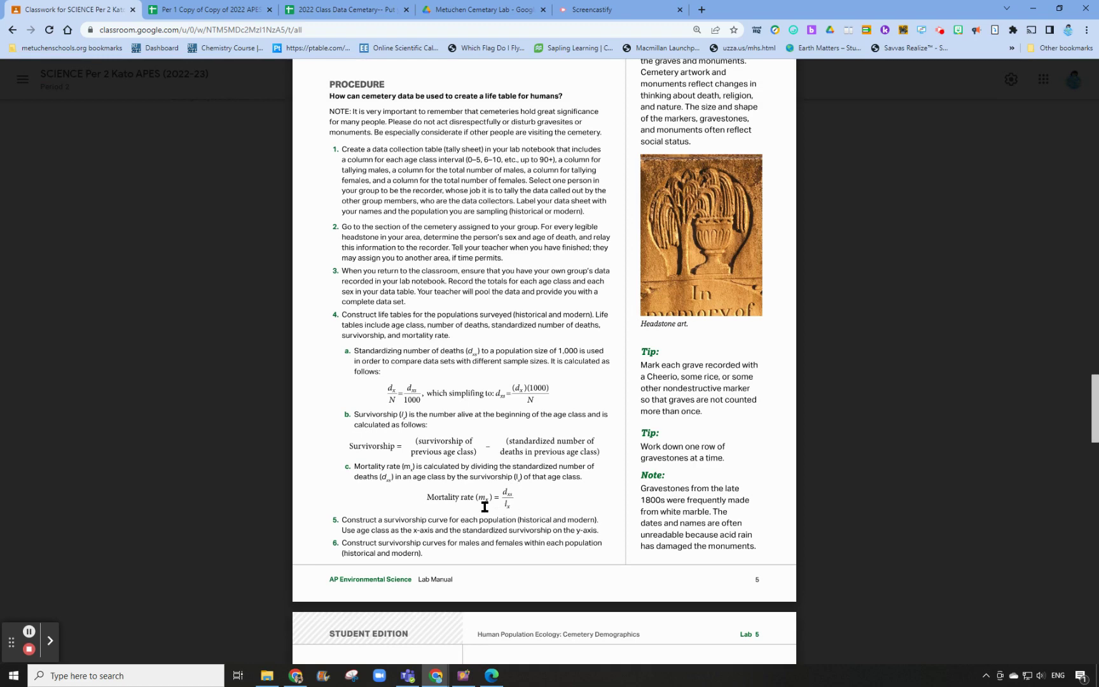
Step: Enter the formula =C3/D3 in E3 to calculate the mortality rate for age class 0-5, declining the suggested autofill
left_click(197, 10)
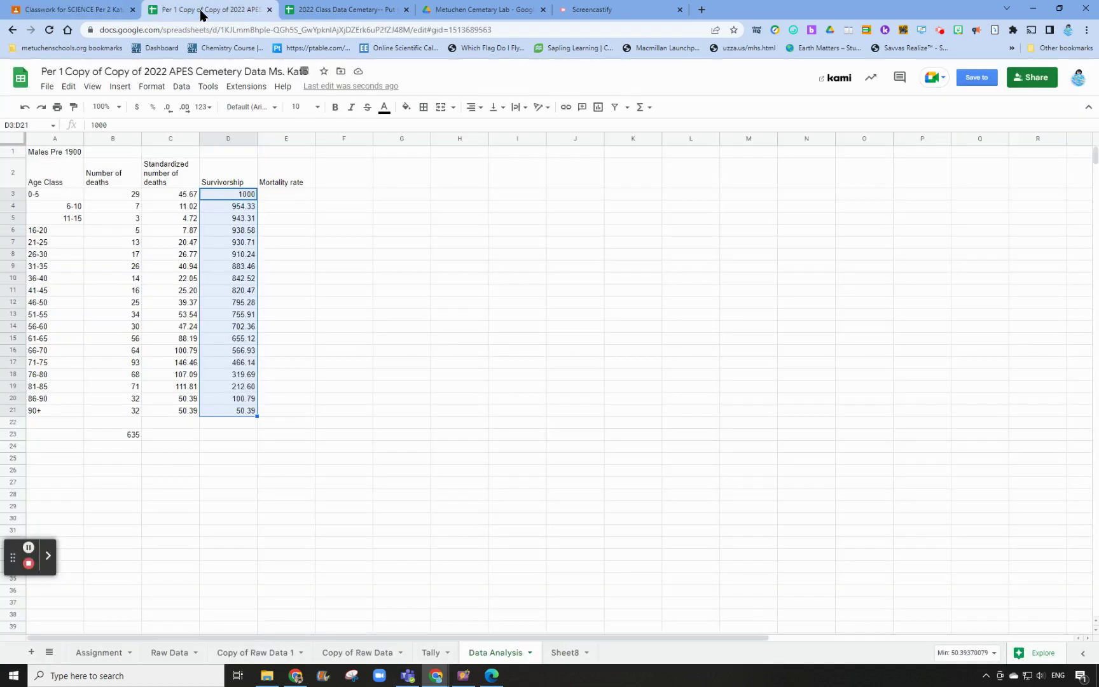
left_click(277, 194)
type("=")
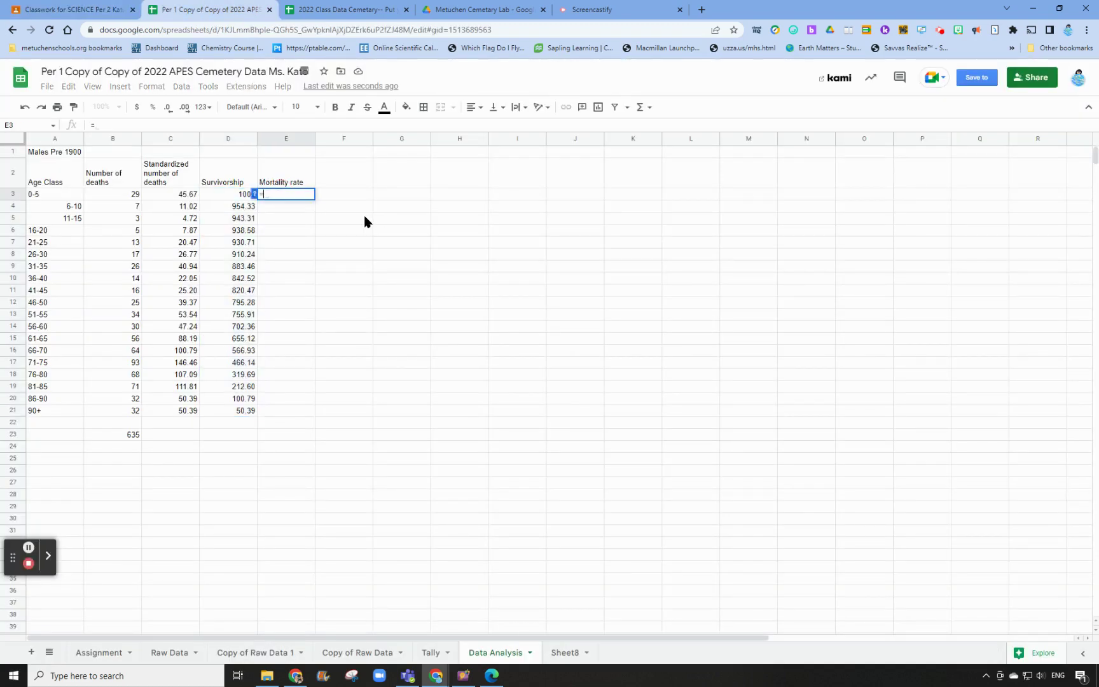
left_click(160, 194)
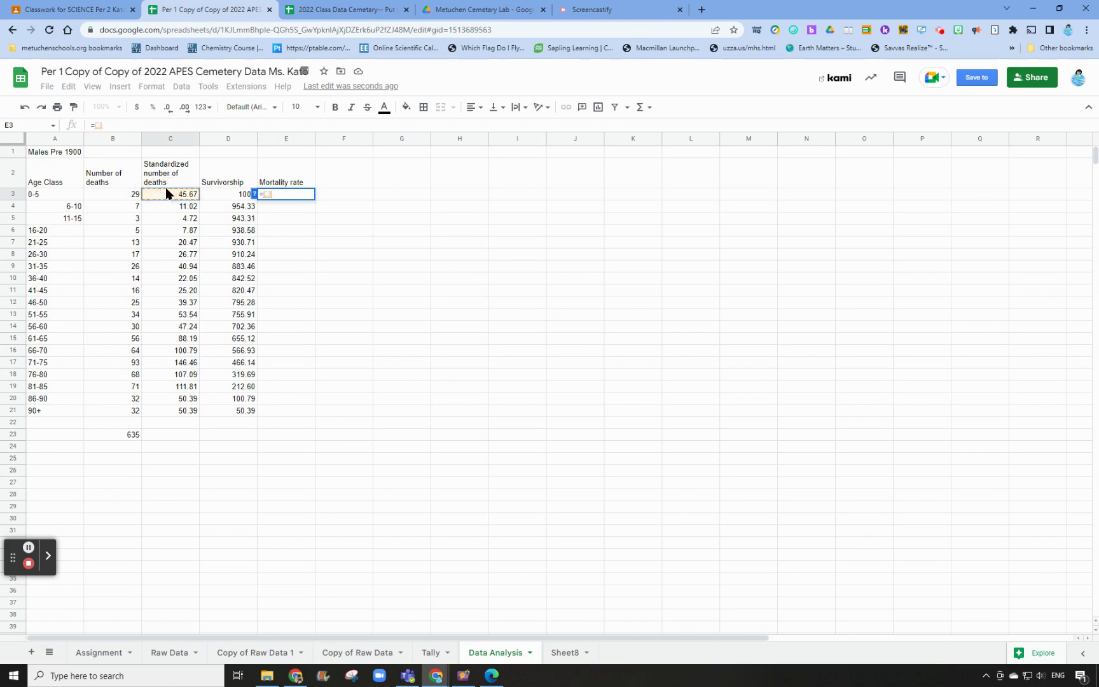
type("/")
left_click(218, 194)
key("Return")
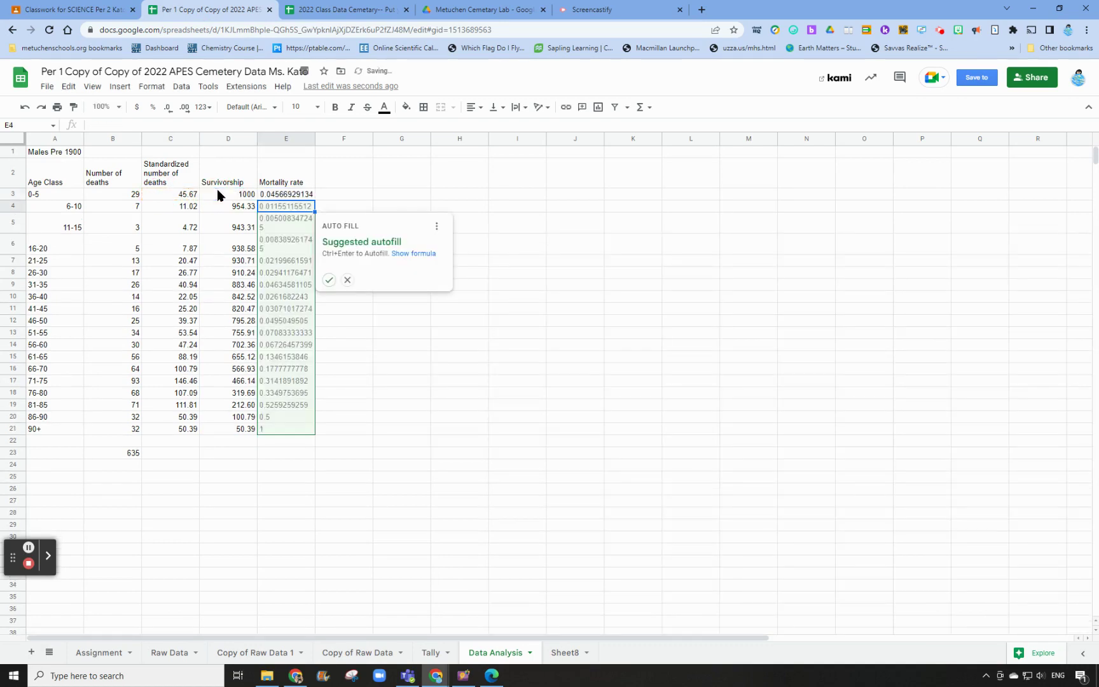
left_click(349, 279)
Step: Fill the mortality rate formula from E3 down to E21 and format the values to three decimal places
left_click(285, 194)
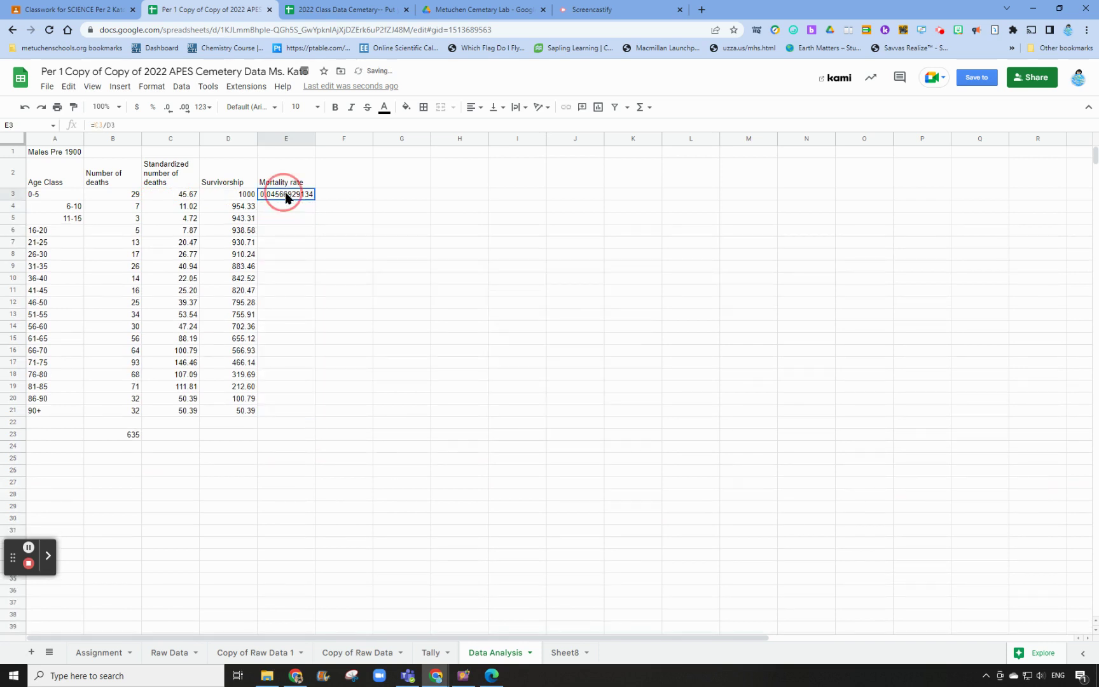
left_click_drag(314, 200, 314, 414)
left_click(169, 112)
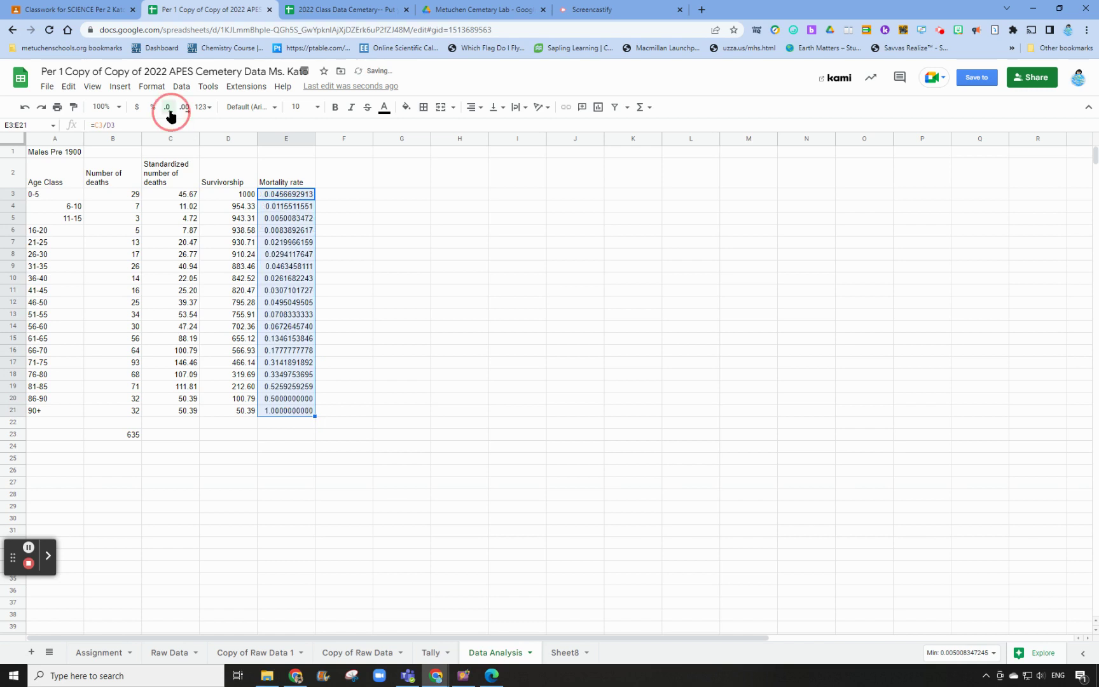
left_click(169, 112)
left_click(169, 112)
left_click(169, 112)
left_click(169, 112)
left_click(169, 112)
left_click(169, 112)
left_click(169, 111)
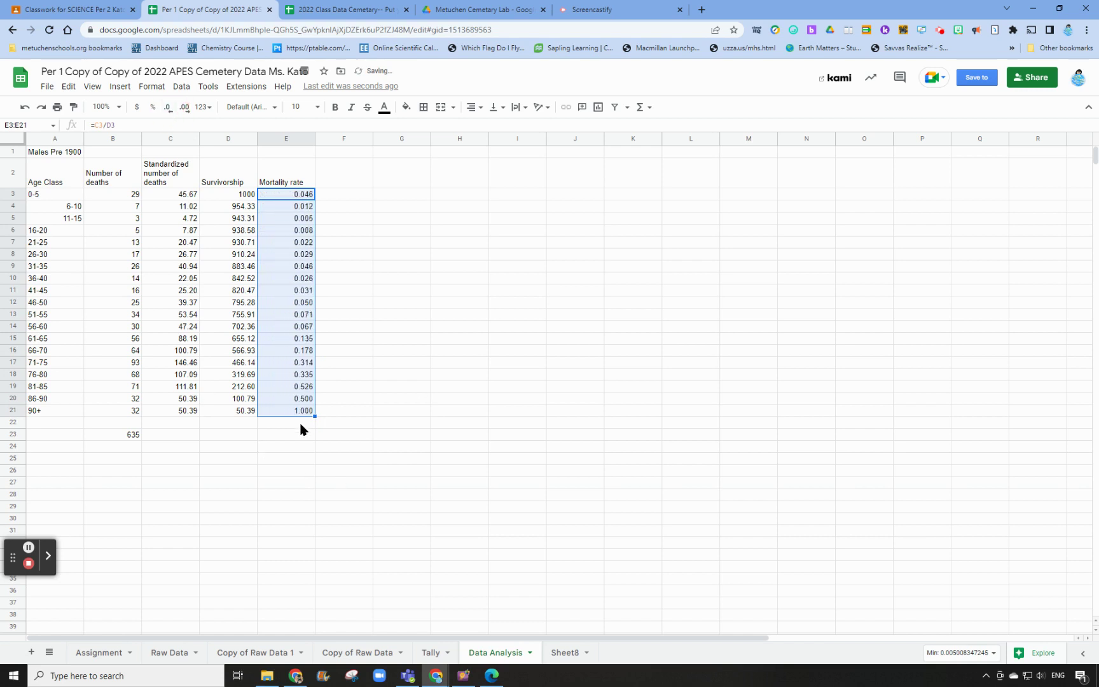
Step: Review the mortality rates across the age classes alongside the number of deaths, standardized deaths and survivorship columns
left_click(285, 197)
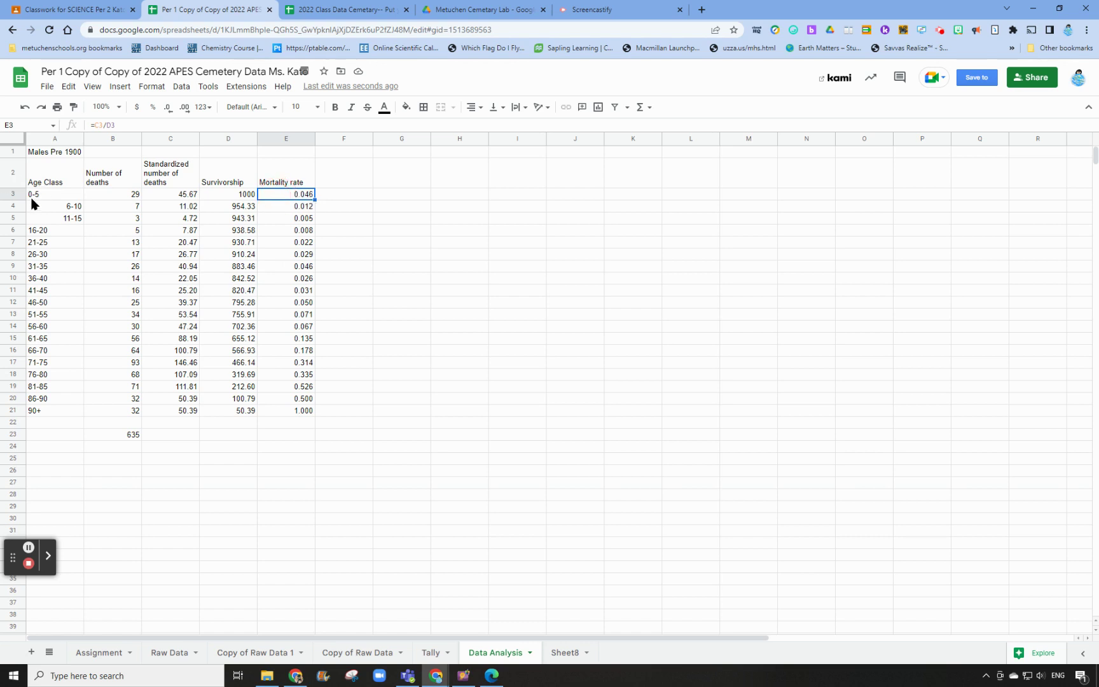
left_click(286, 210)
left_click(286, 196)
left_click(280, 217)
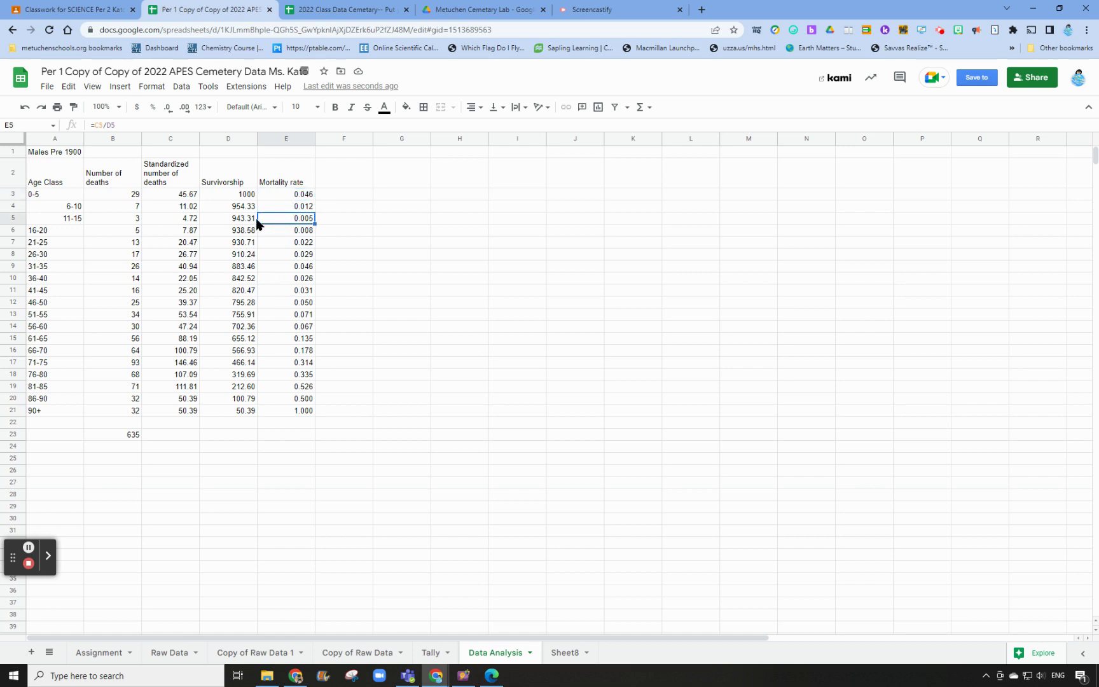
left_click(282, 219)
left_click(281, 400)
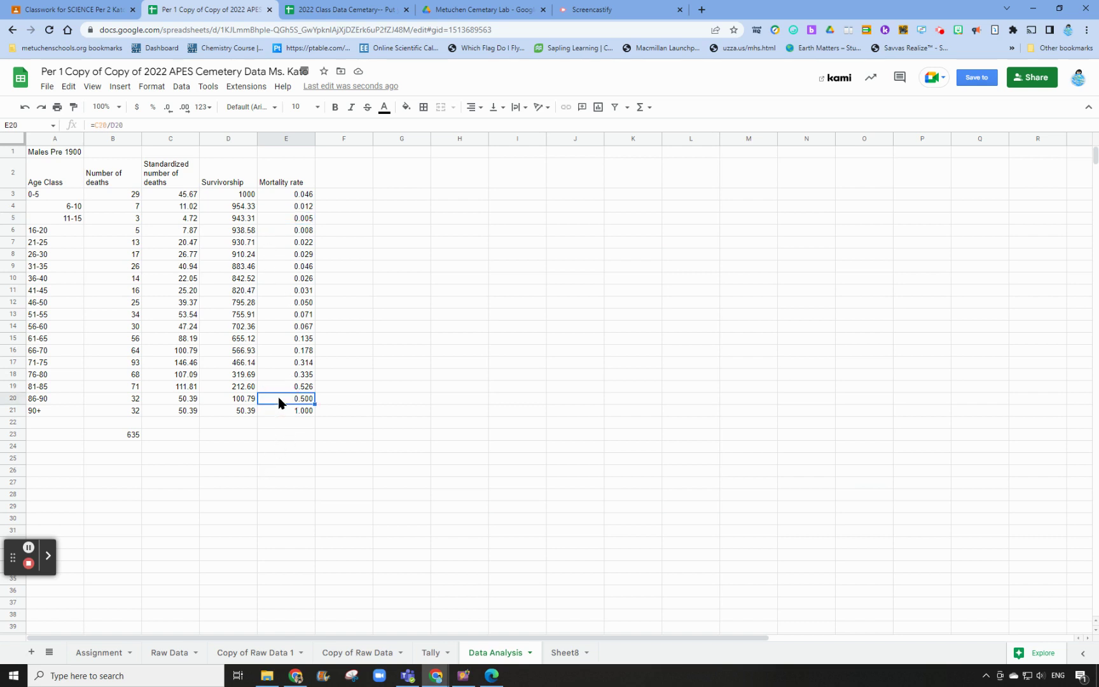
left_click(278, 412)
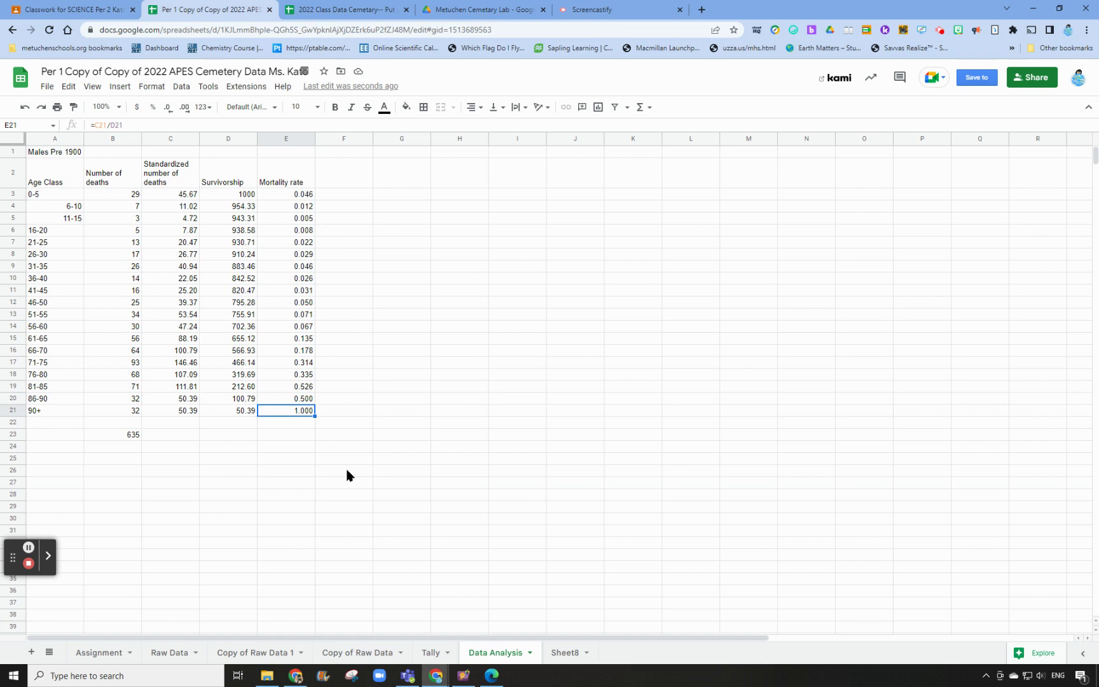
left_click(324, 472)
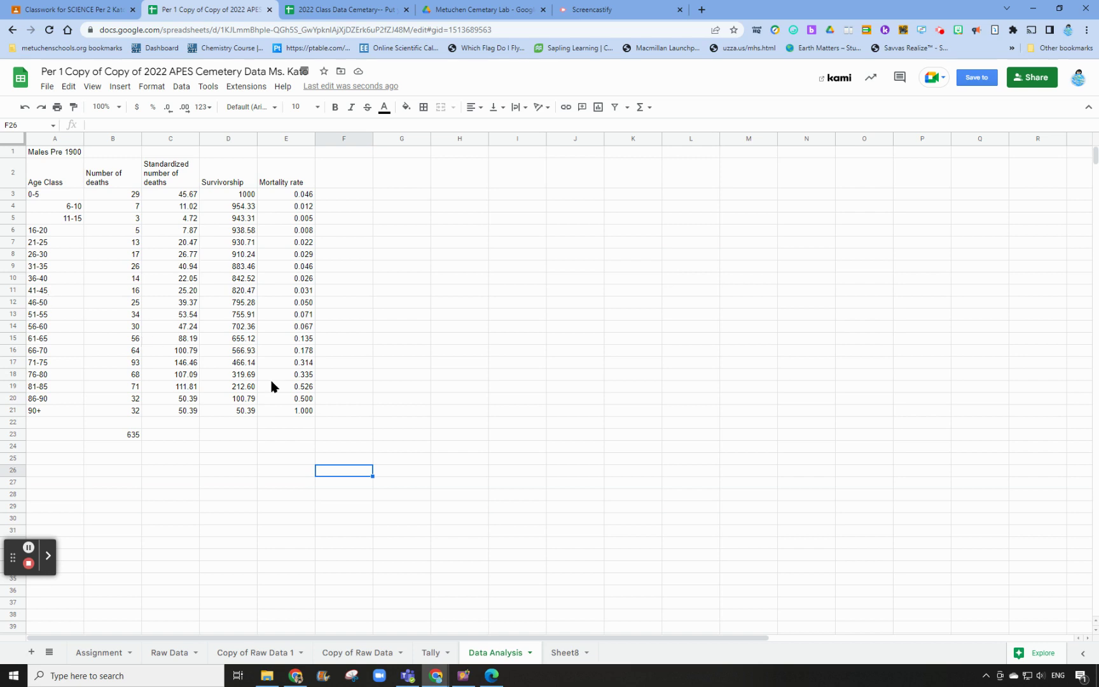
left_click_drag(103, 193, 123, 412)
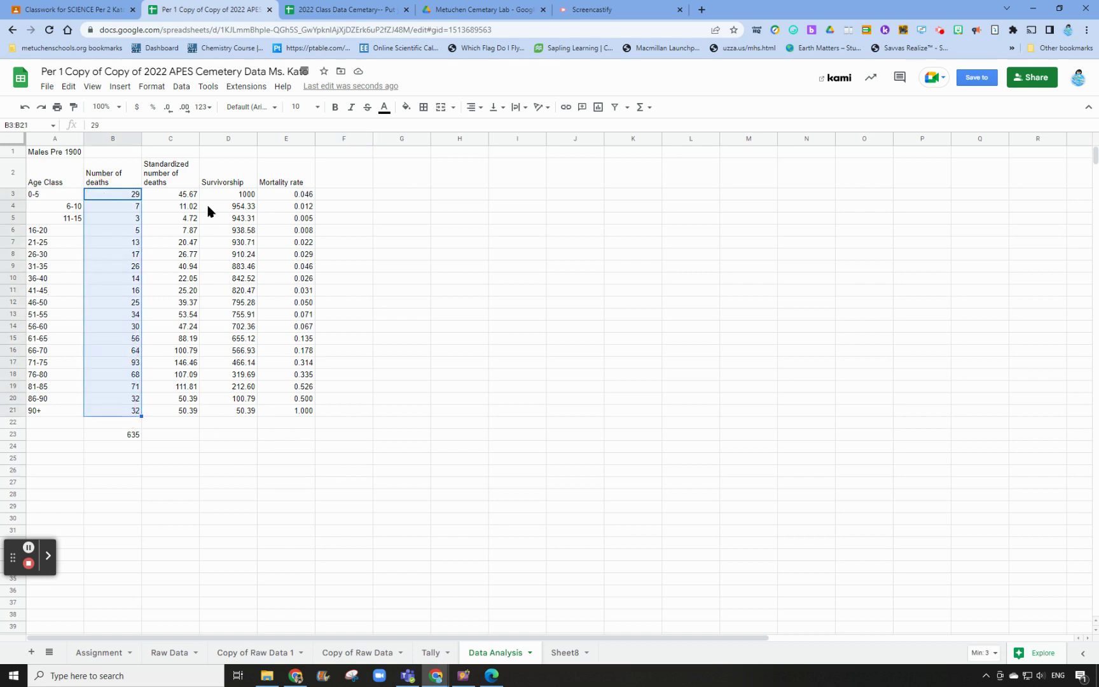
left_click(181, 218)
left_click(226, 218)
left_click(290, 220)
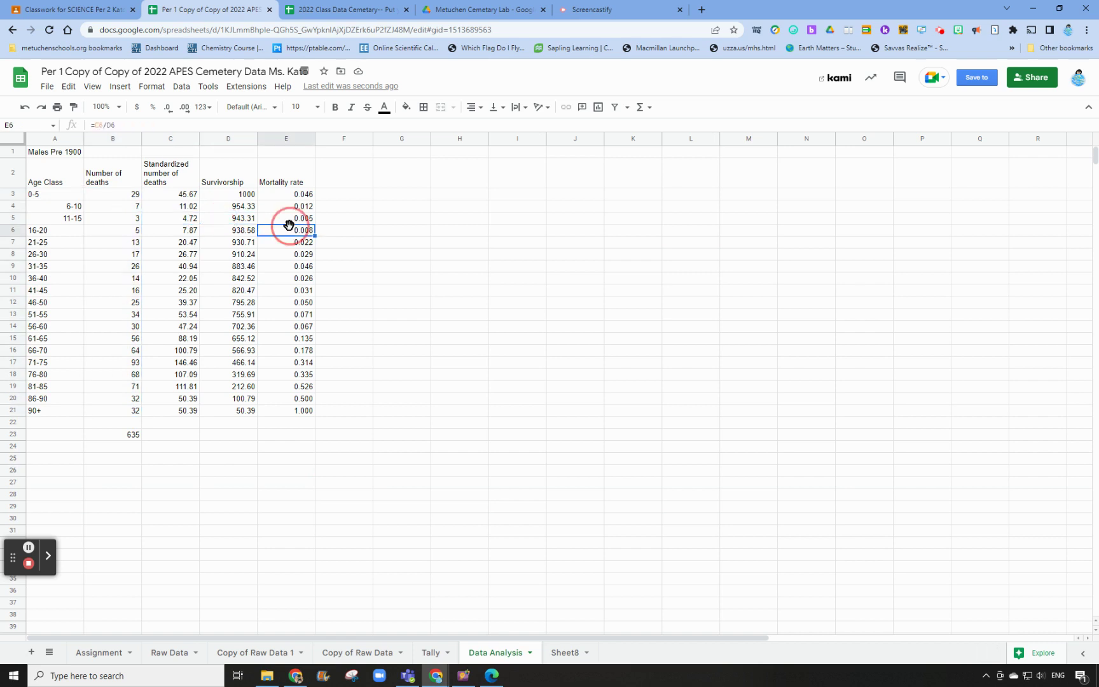
left_click_drag(111, 196, 111, 210)
left_click_drag(121, 302, 134, 407)
left_click(416, 388)
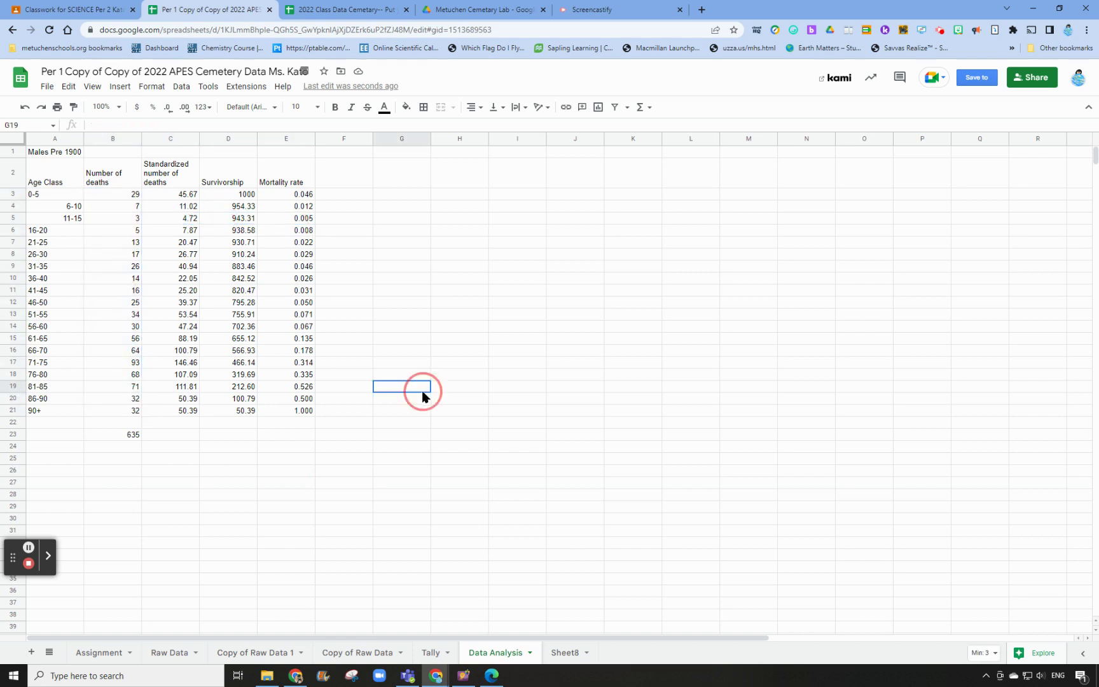
Step: Duplicate the Data Analysis sheet and open the copy
left_click(530, 653)
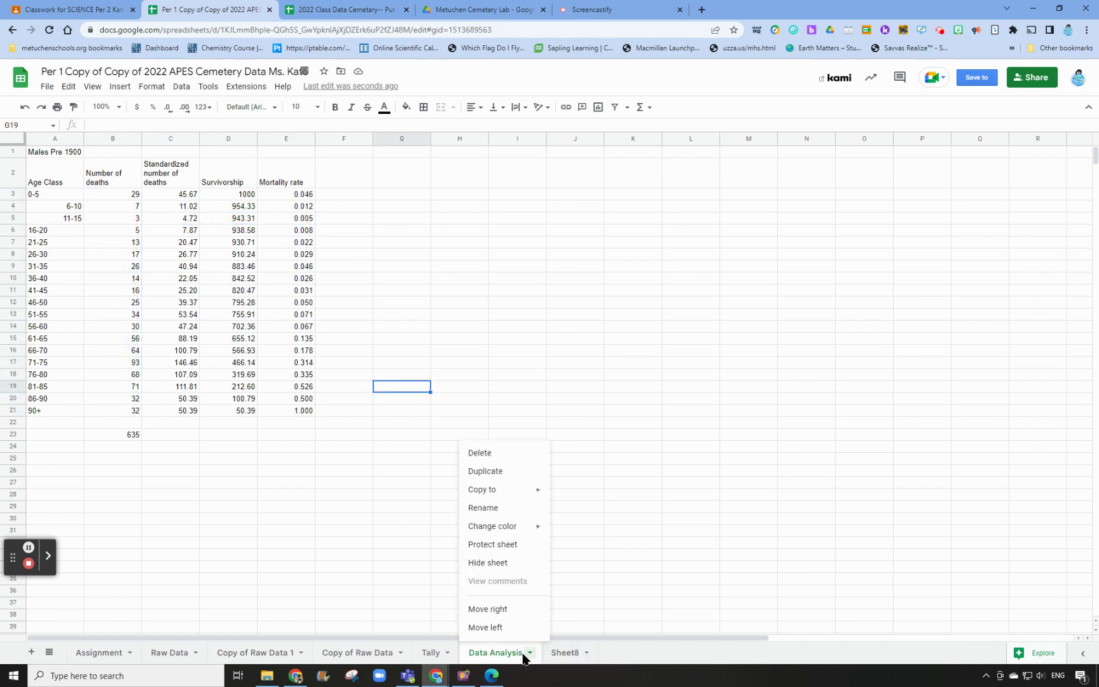
left_click(487, 473)
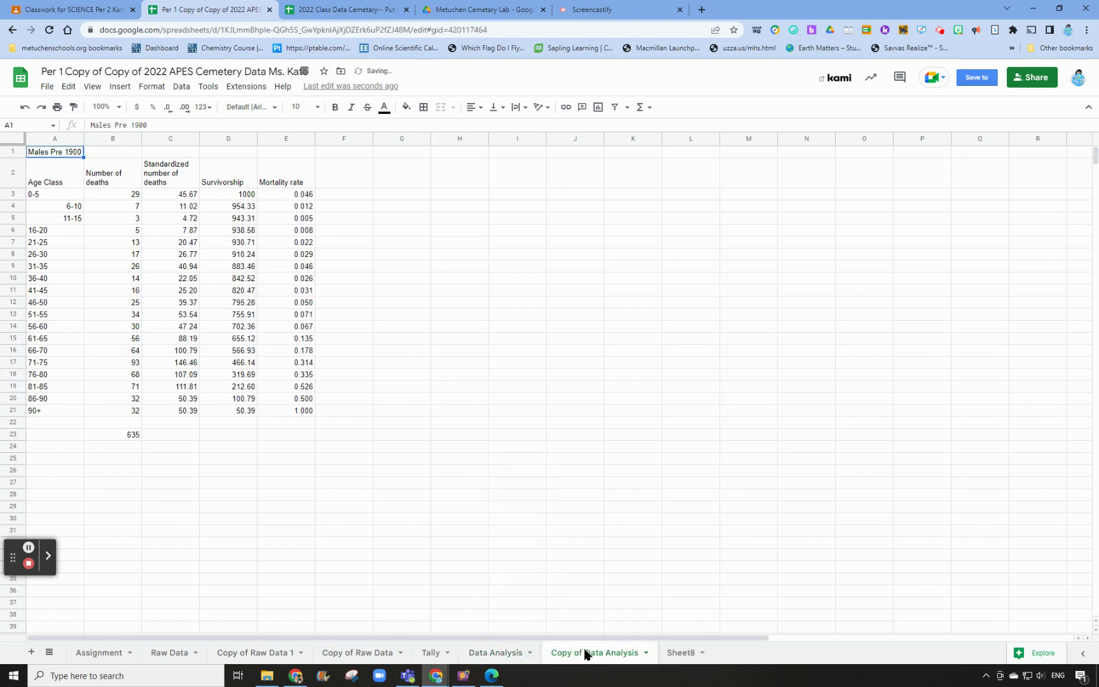
left_click(500, 656)
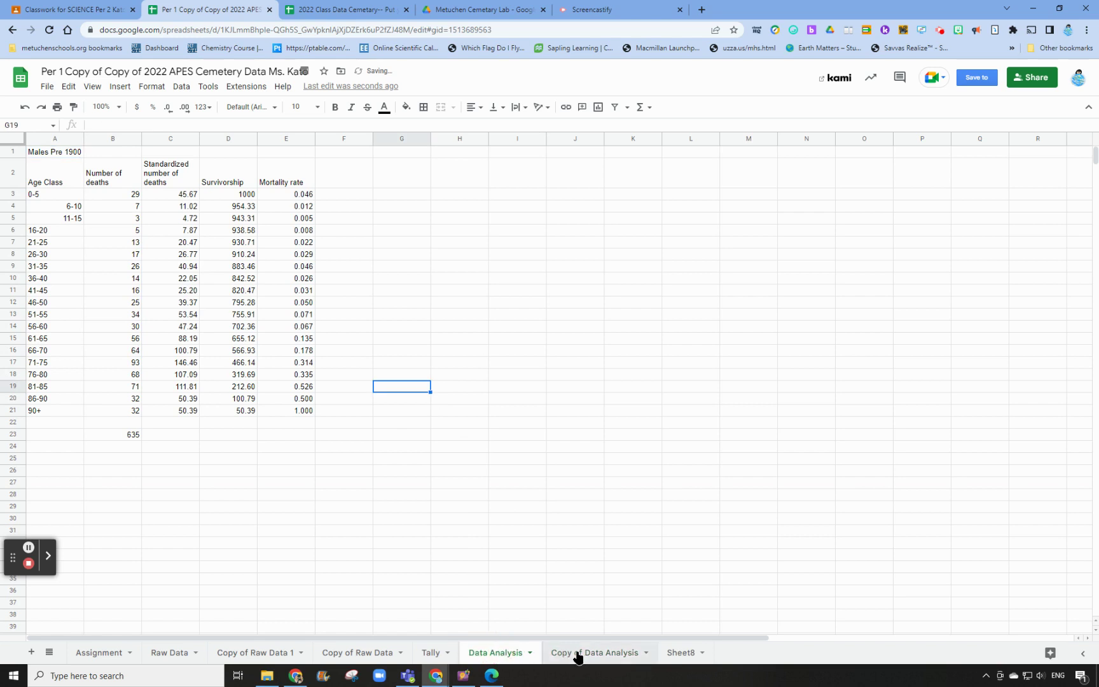
left_click(578, 653)
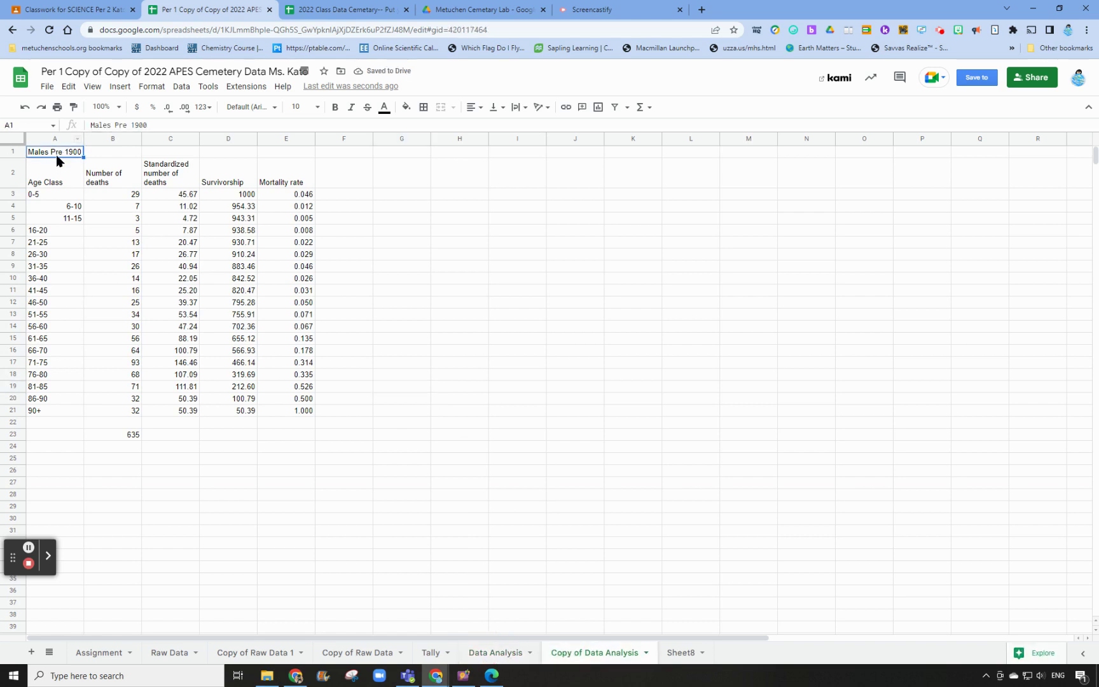
Step: Change the title in A1 of the copied sheet to Females pre 1900
left_click(123, 124)
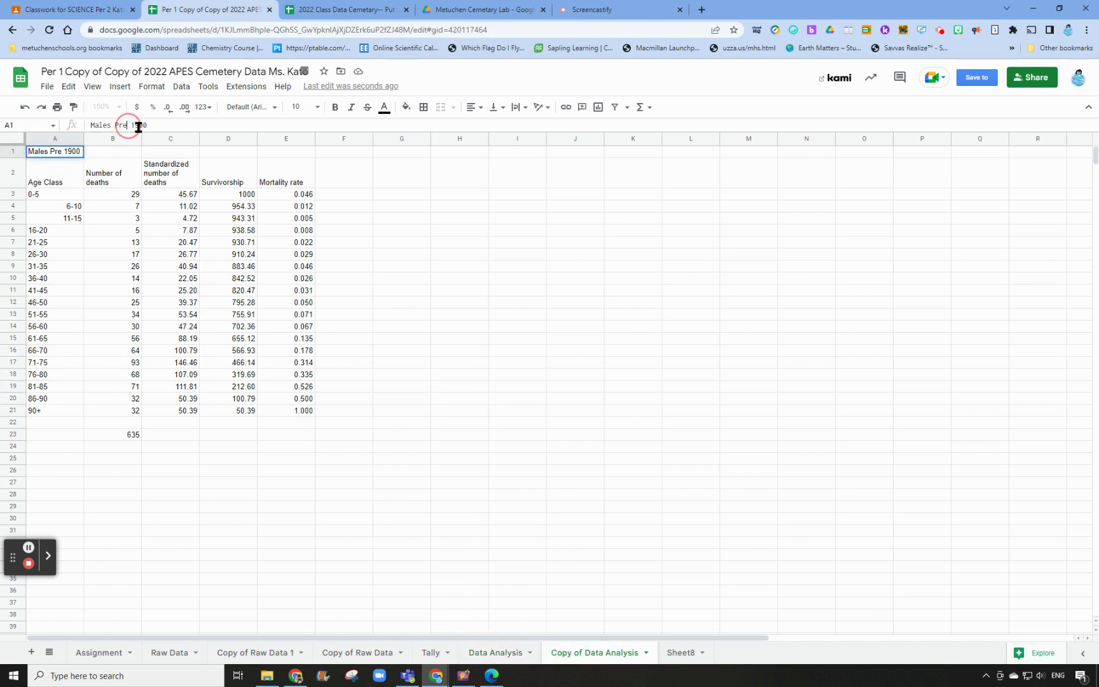
key("BackSpace")
key("BackSpace")
type("RE")
key("BackSpace")
key("BackSpace")
type("RE")
key("BackSpace")
key("BackSpace")
type("re")
type("Females")
left_click(74, 232)
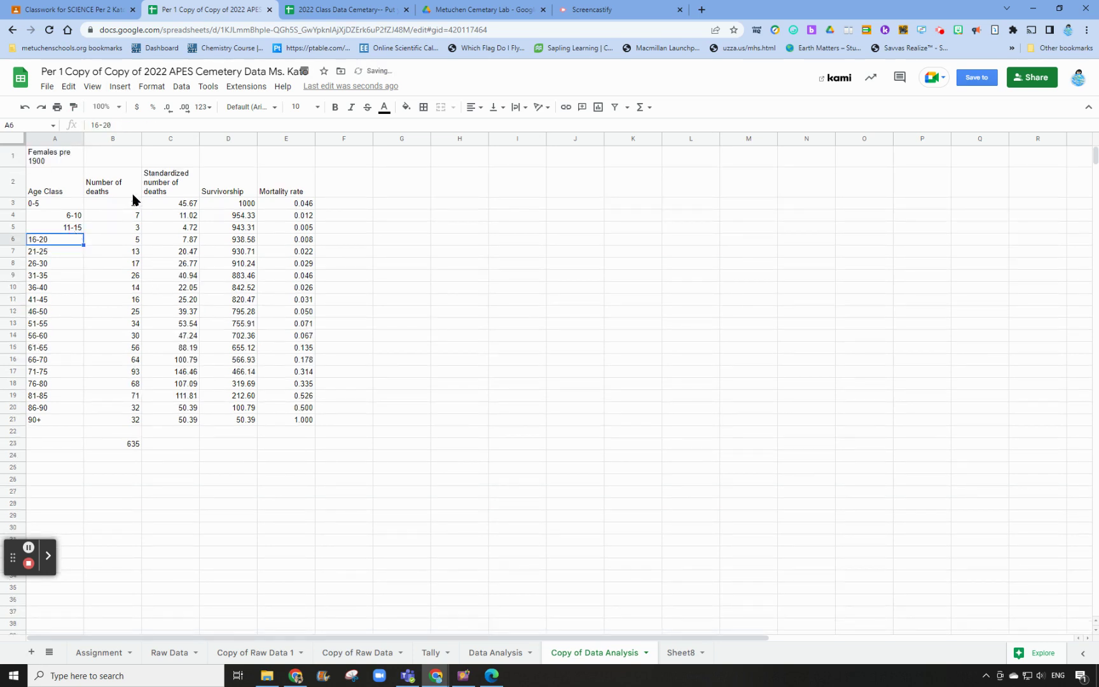
Step: Rename the original Data Analysis sheet as m<1900 Data Analysis
left_click(507, 653)
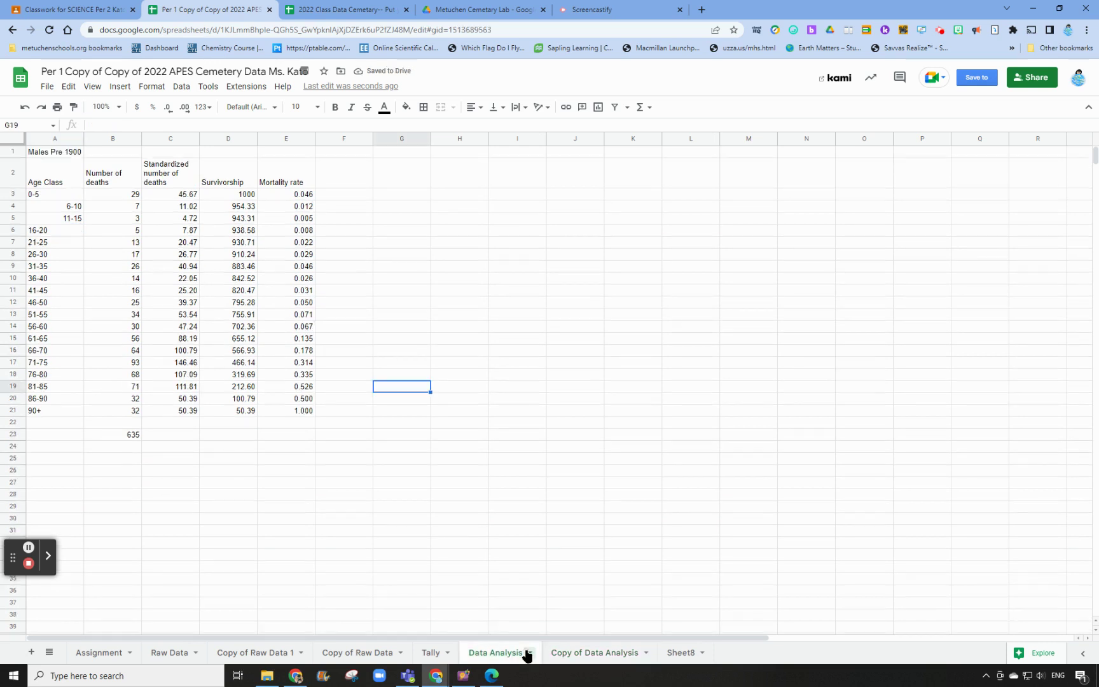
left_click(529, 653)
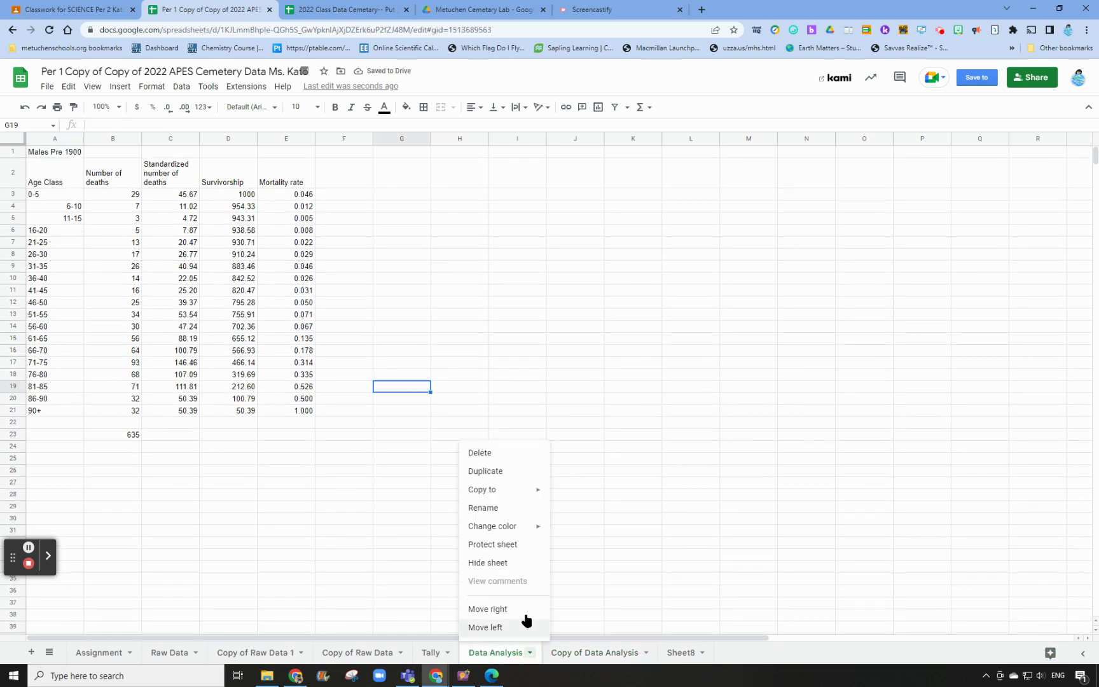
left_click(489, 509)
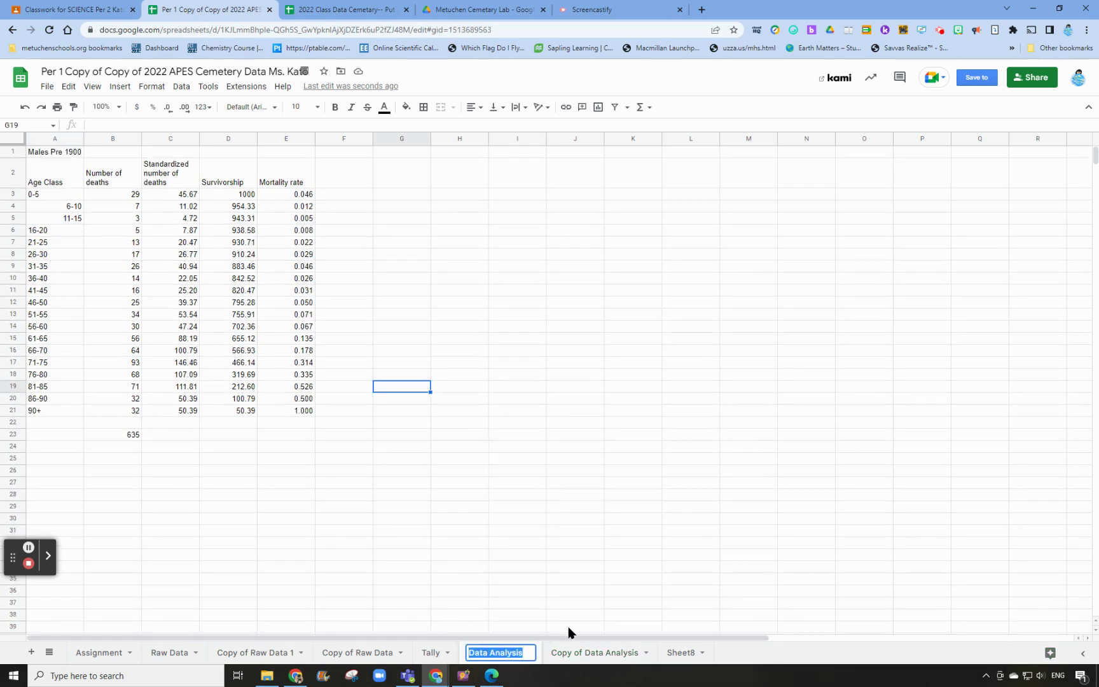
key("Home")
type("m")
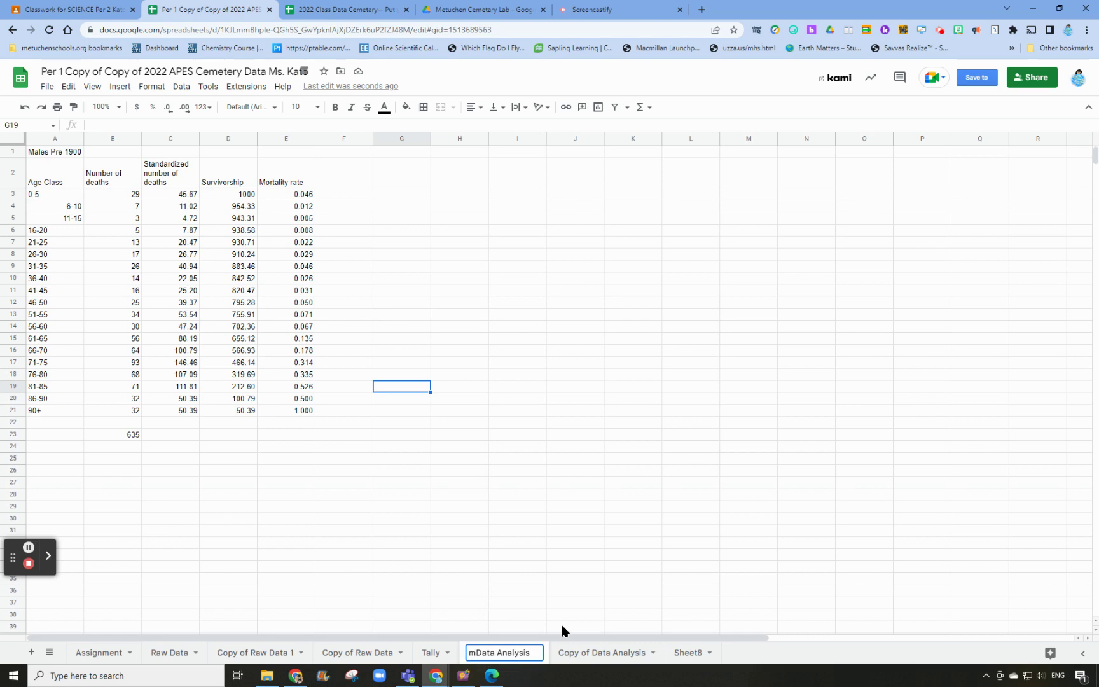
type("<")
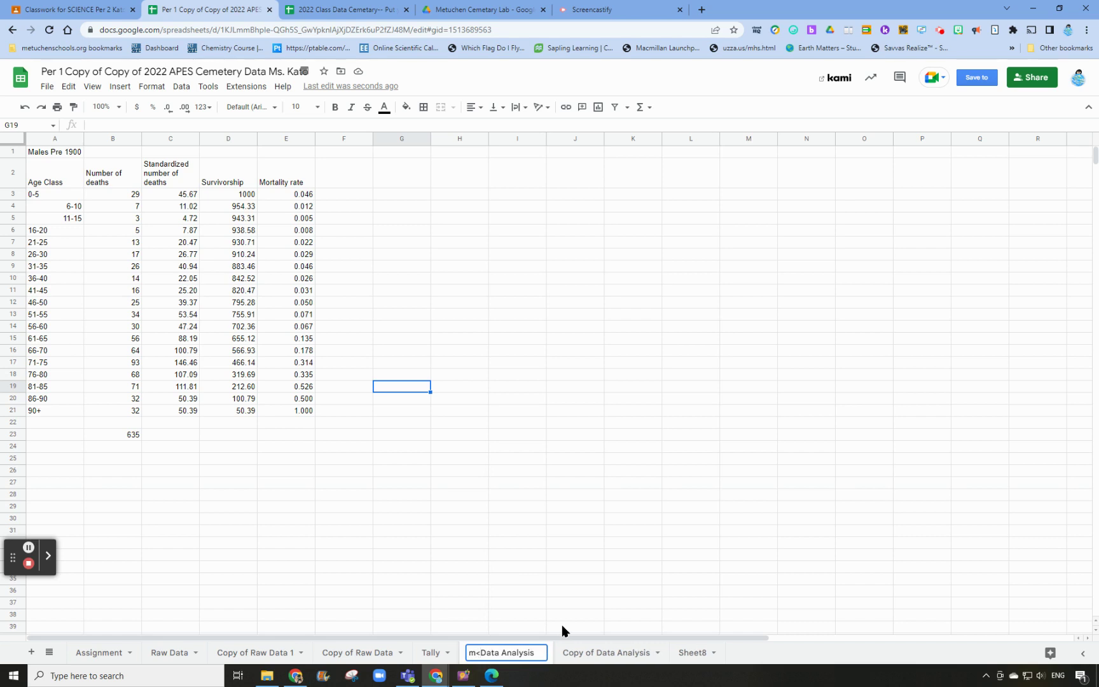
type("1900")
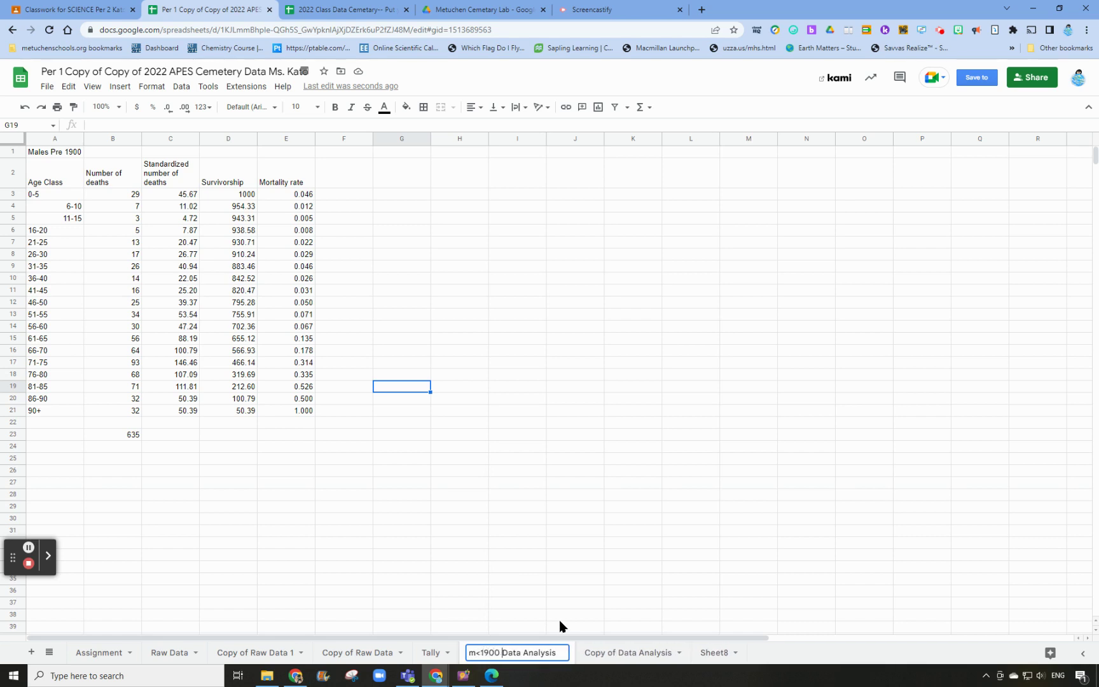
Step: Rename the Copy of Data Analysis sheet as f<1900 Data Analysis
left_click(642, 655)
left_click(680, 653)
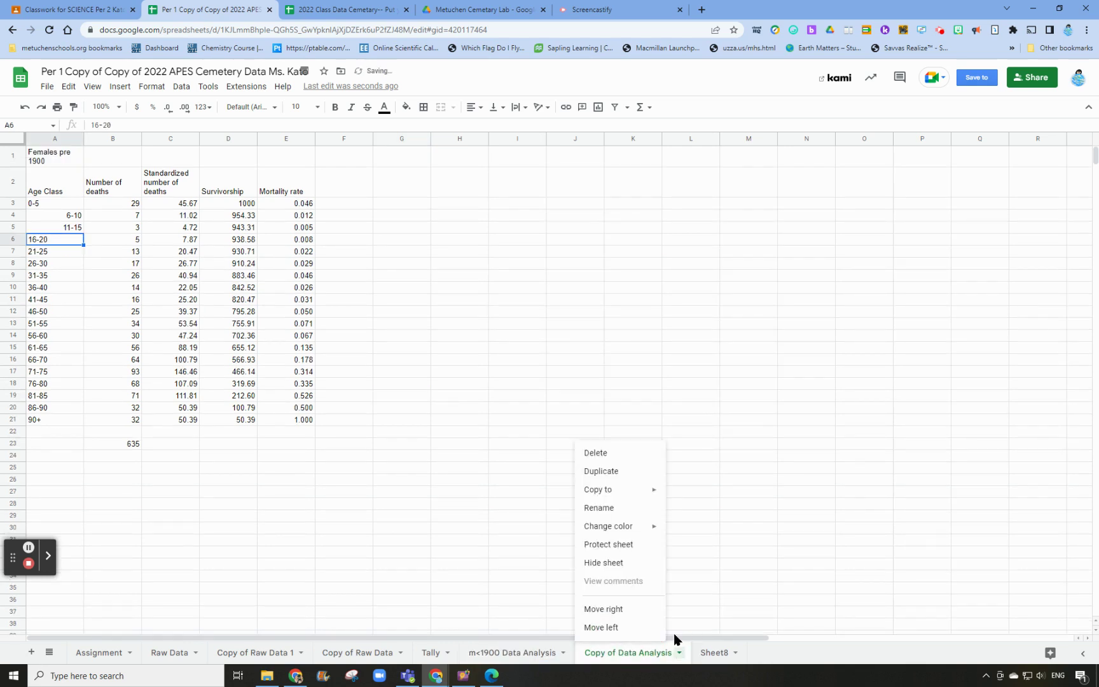
left_click(615, 508)
left_click(619, 654)
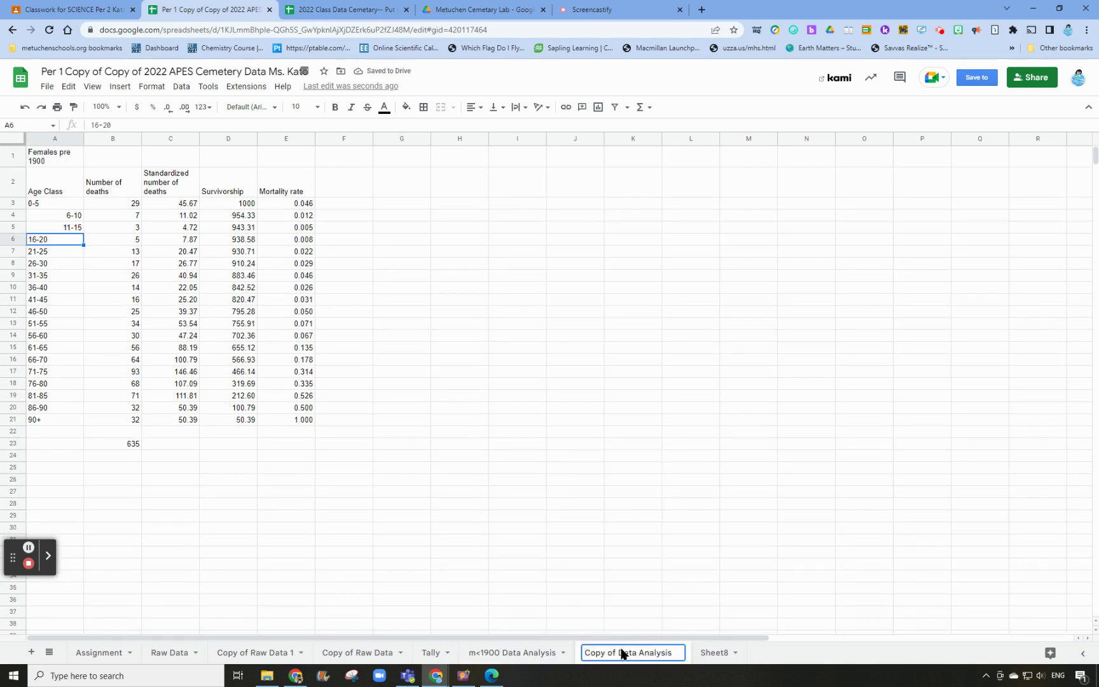
key("BackSpace")
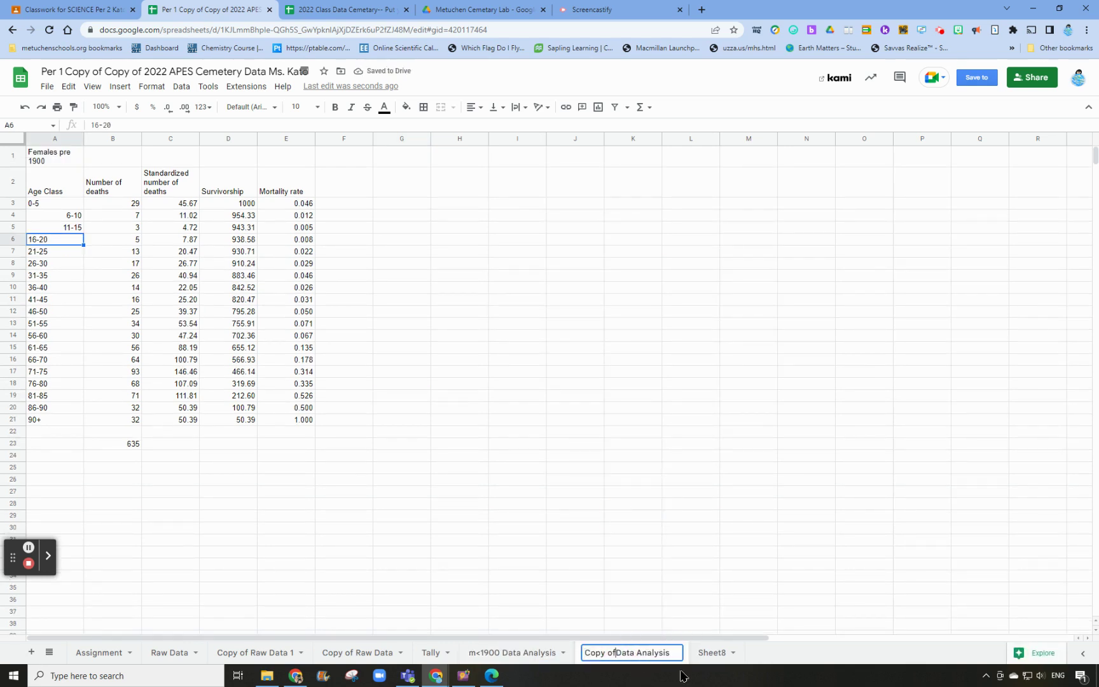
key("BackSpace")
key("BackSpace")
key("BackSpace")
key("BackSpace")
key("BackSpace")
key("BackSpace")
key("BackSpace")
type("f")
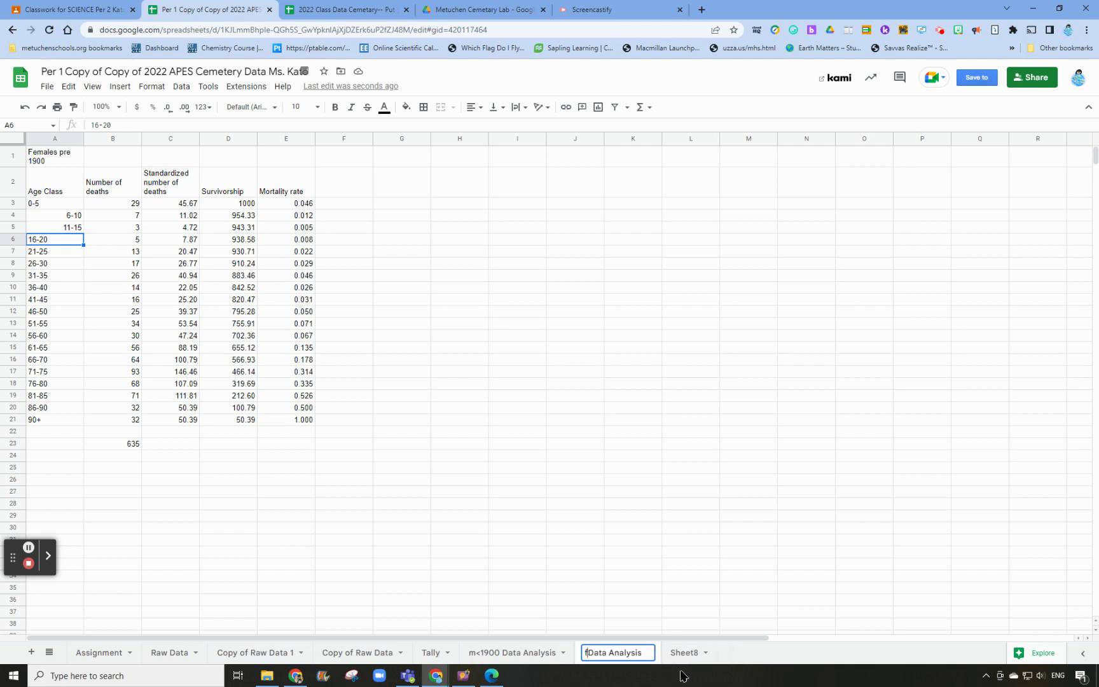
type("<1900")
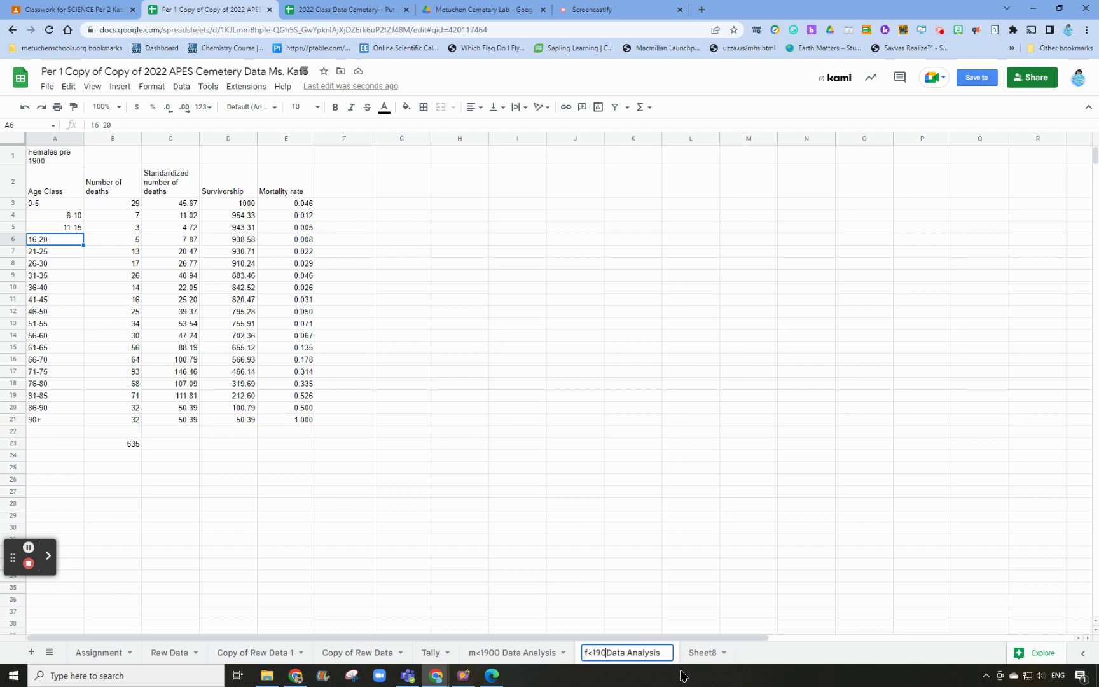
left_click(703, 545)
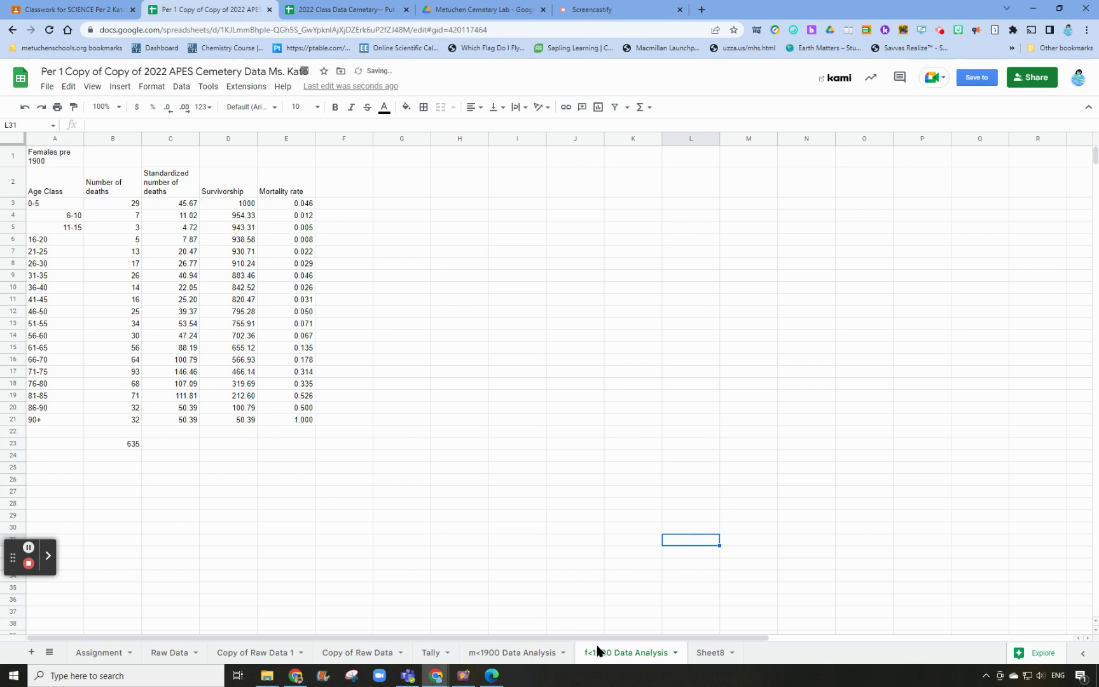
Step: Copy the Females Pre 1900 totals for all age classes, cells C32:C50, from Sheet8
left_click(631, 655)
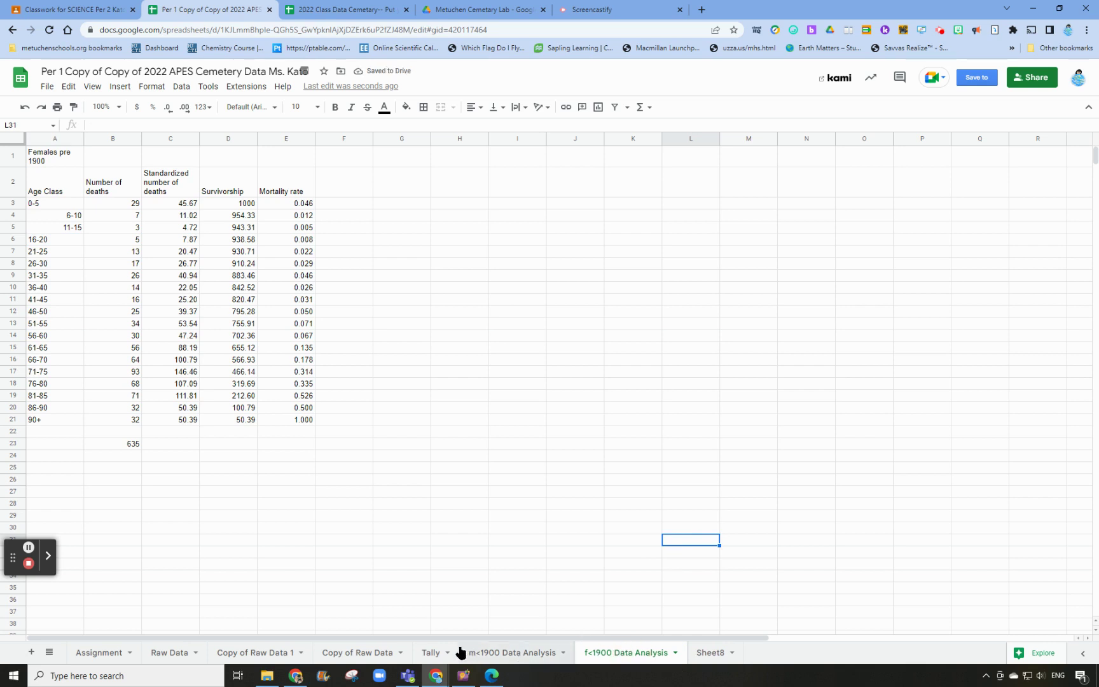
left_click(710, 653)
scroll(136, 419, "down", 1)
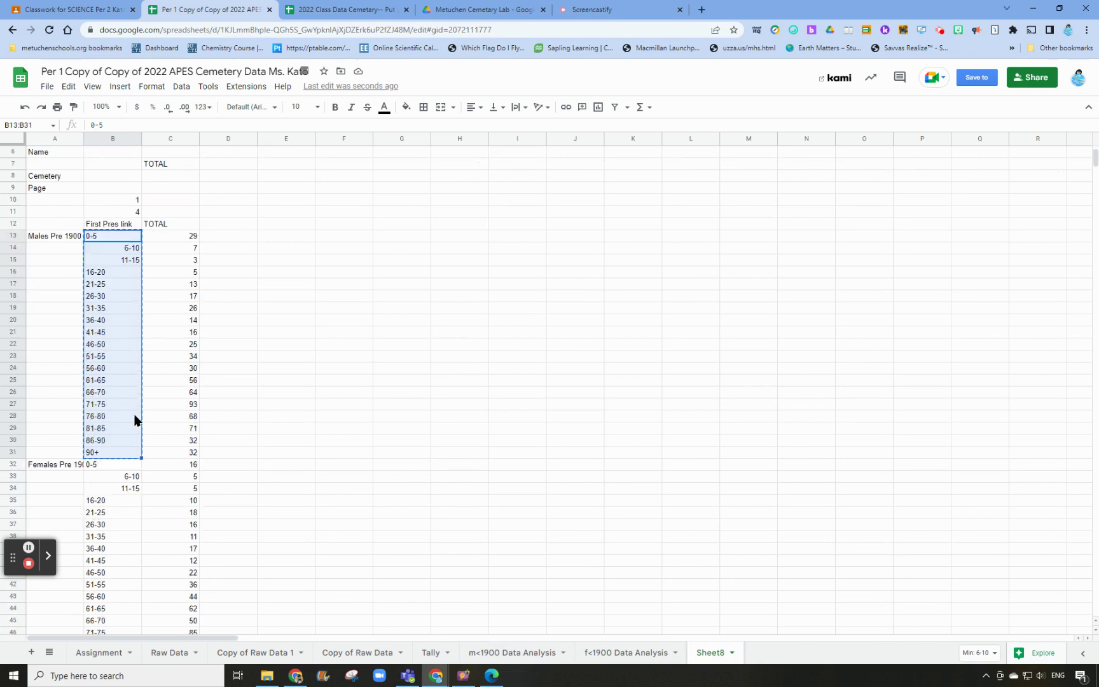
left_click(62, 464)
scroll(214, 511, "down", 1)
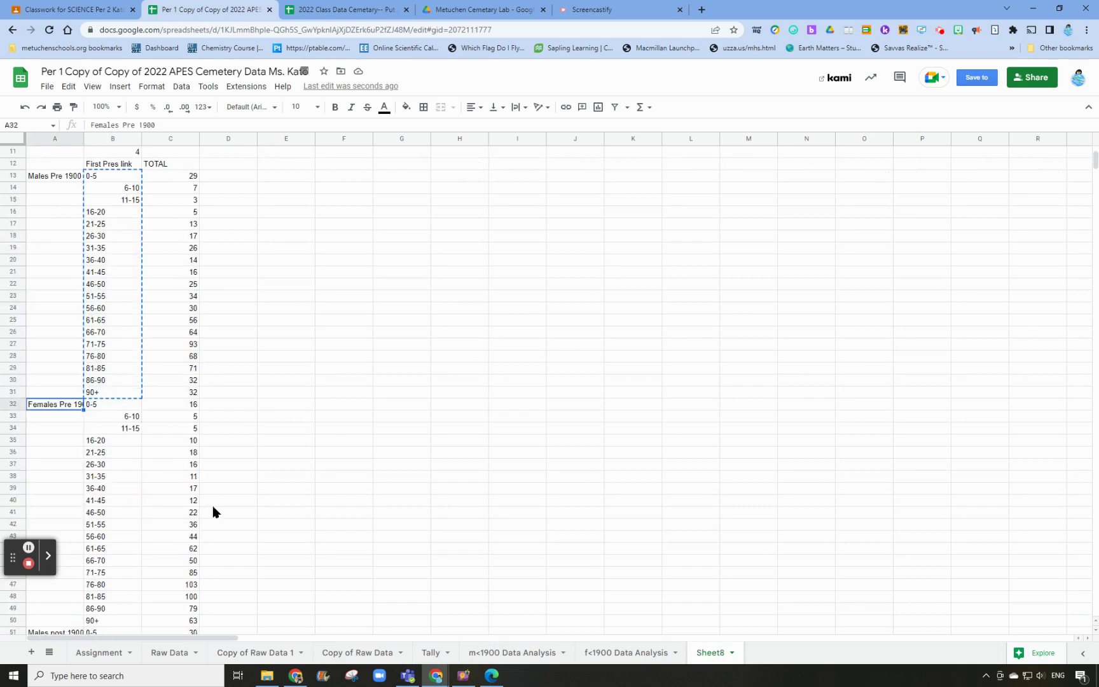
scroll(213, 511, "down", 1)
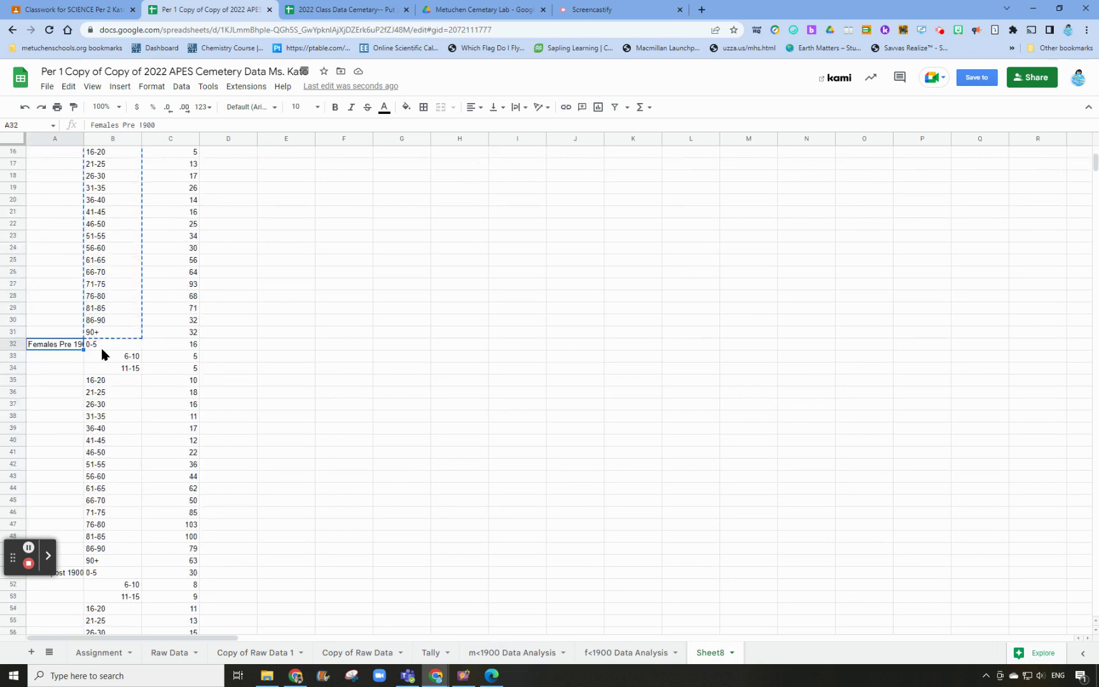
left_click_drag(167, 348, 180, 565)
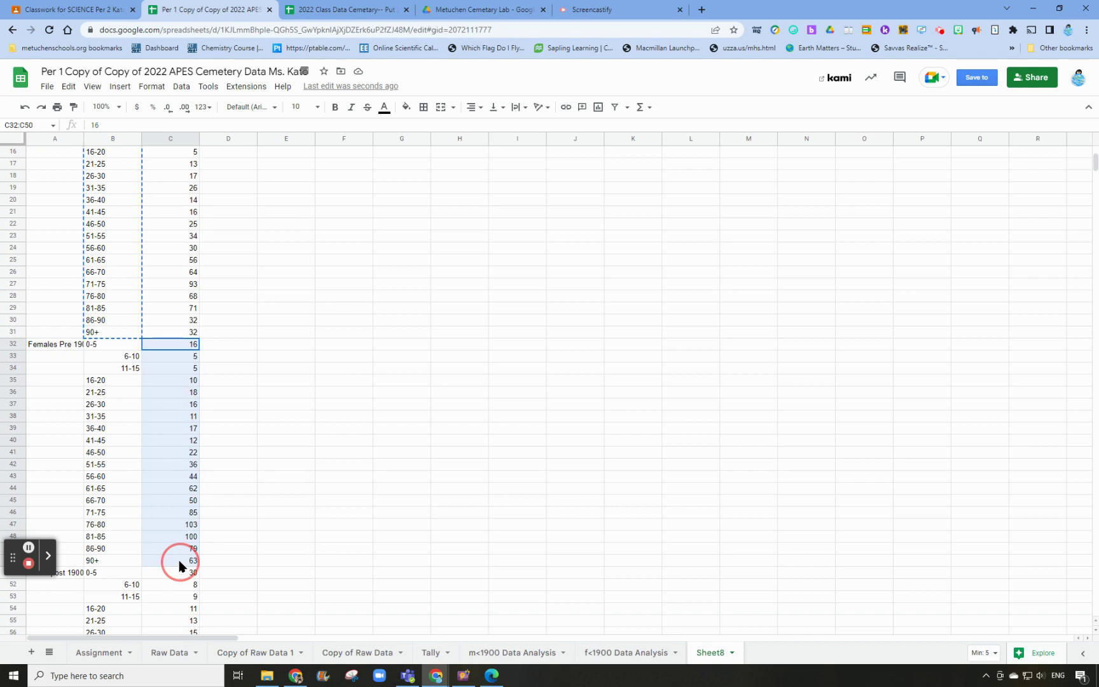
left_click_drag(180, 566, 180, 566)
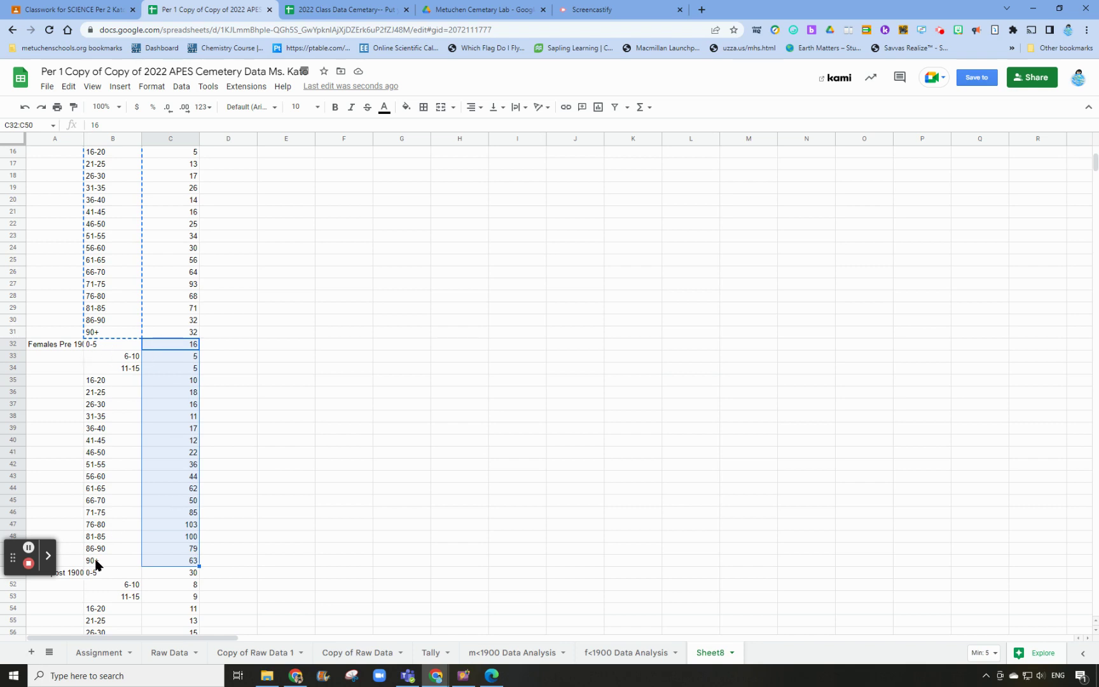
right_click(176, 518)
left_click(205, 223)
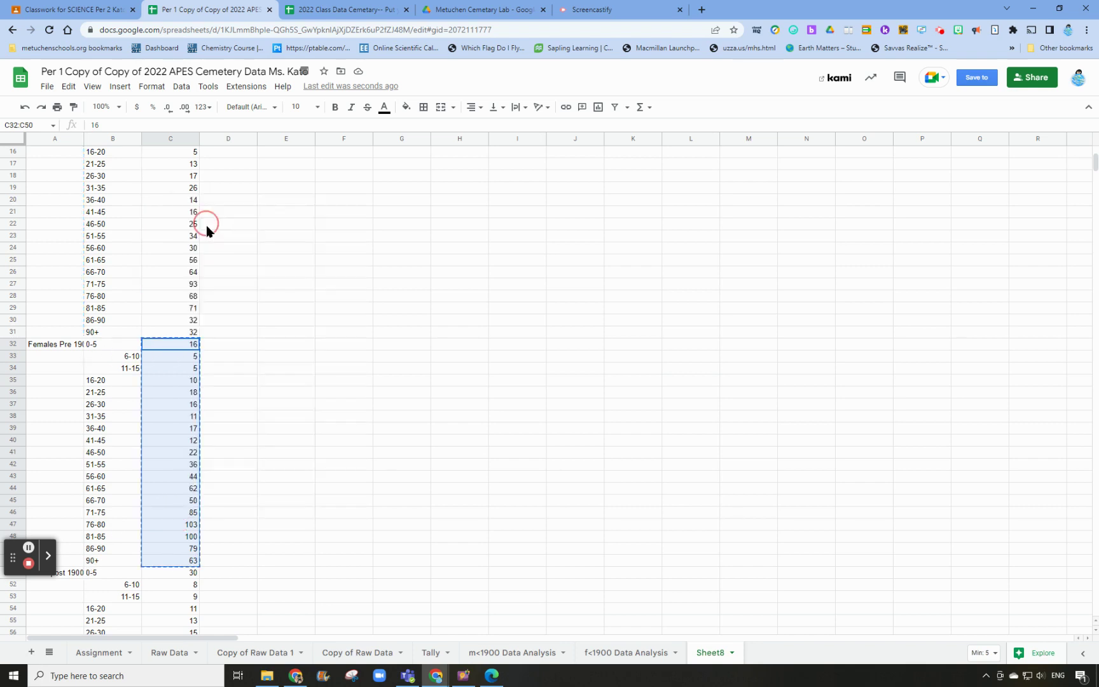
Step: Paste the copied totals over the number of deaths in B3:B21 of the f<1900 Data Analysis sheet
left_click(613, 655)
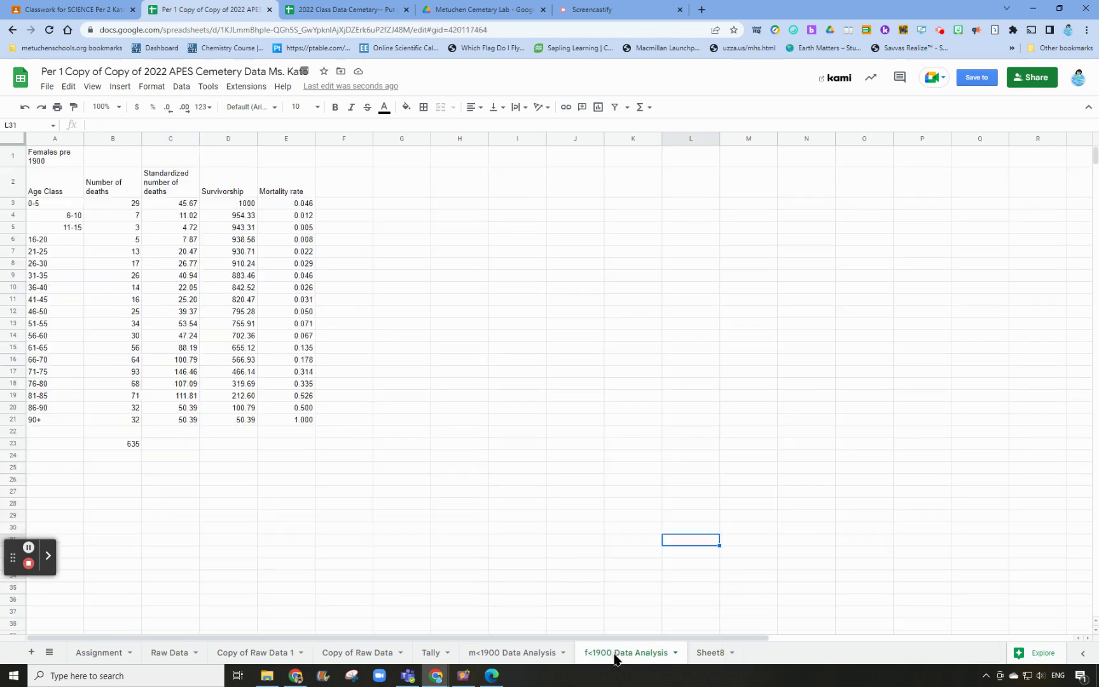
left_click(111, 205)
left_click_drag(111, 233, 127, 427)
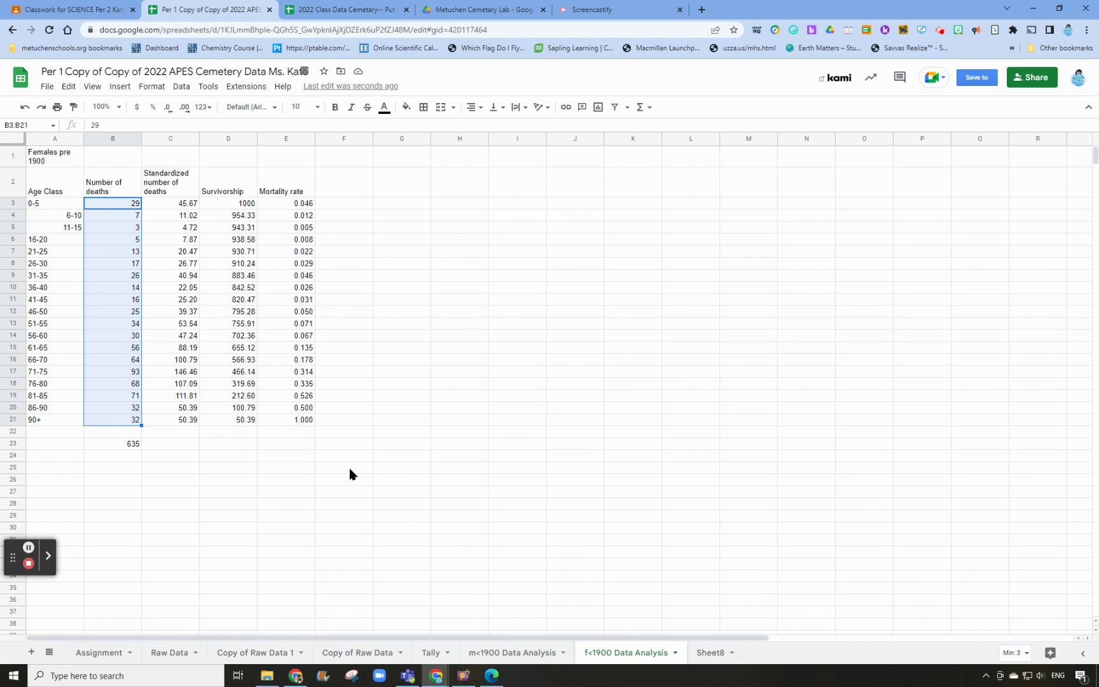
key("ctrl+v")
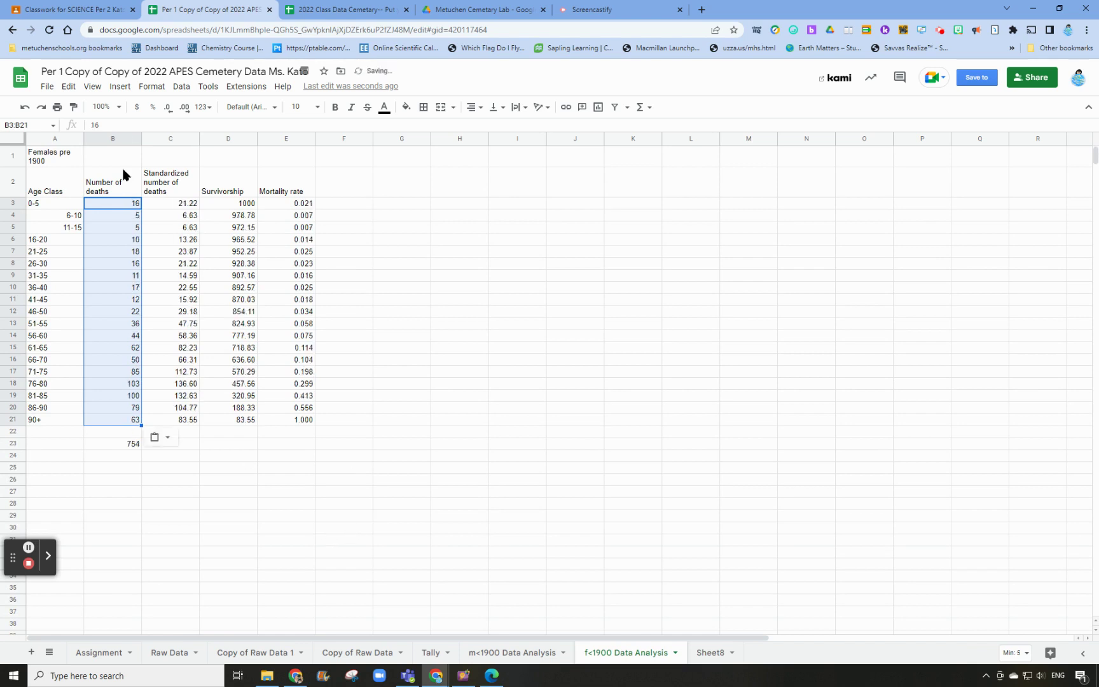
left_click(461, 456)
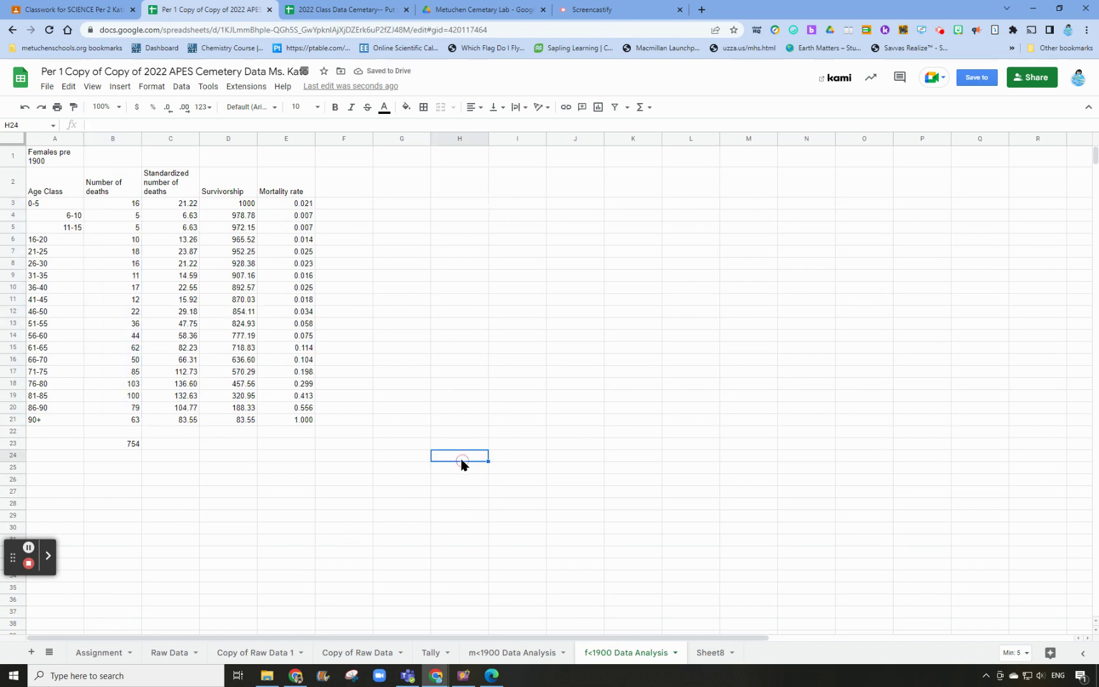
Step: Inspect the formulas for the deaths total, standardized number of deaths, survivorship and mortality rate on the f<1900 Data Analysis sheet
left_click(131, 447)
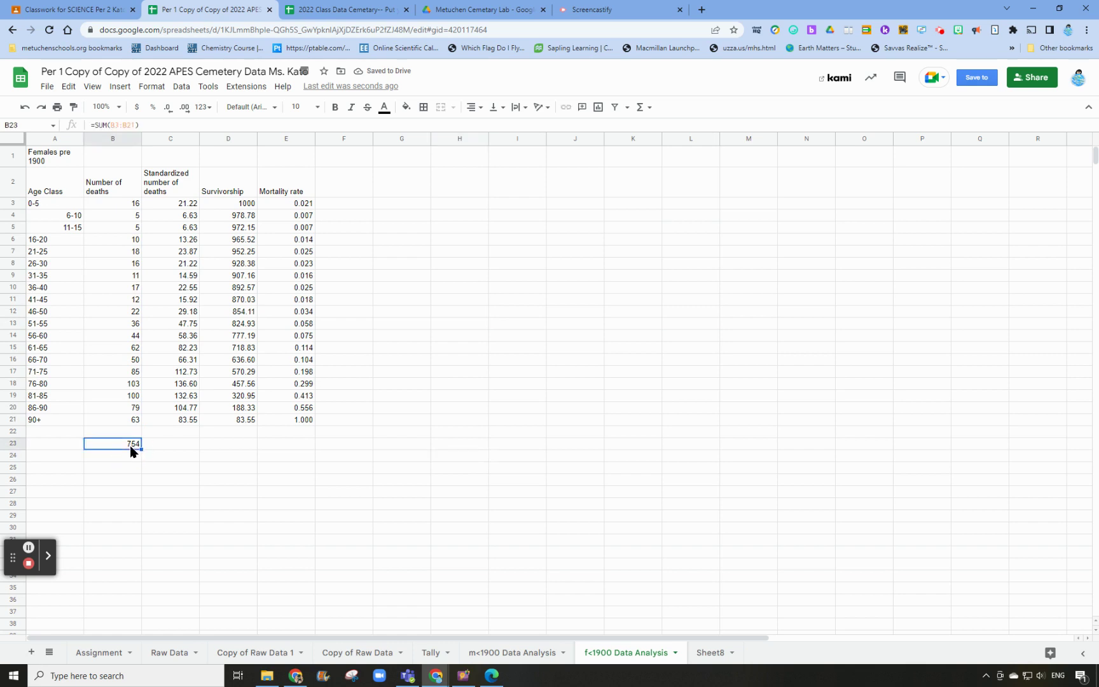
left_click(181, 218)
left_click(119, 126)
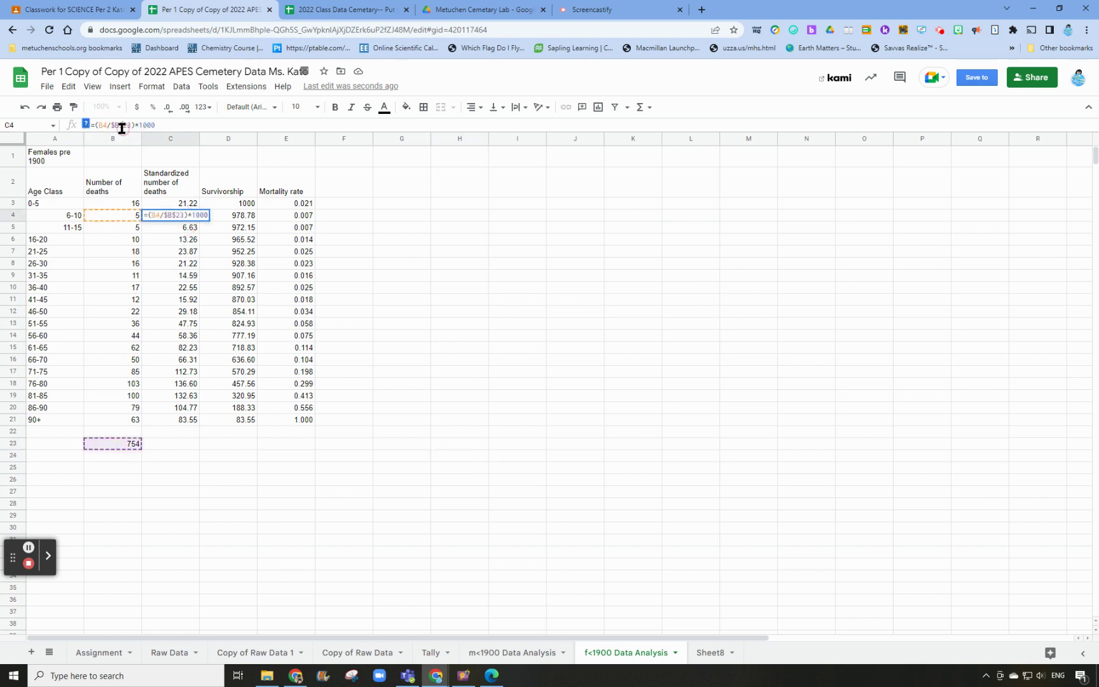
left_click(170, 337)
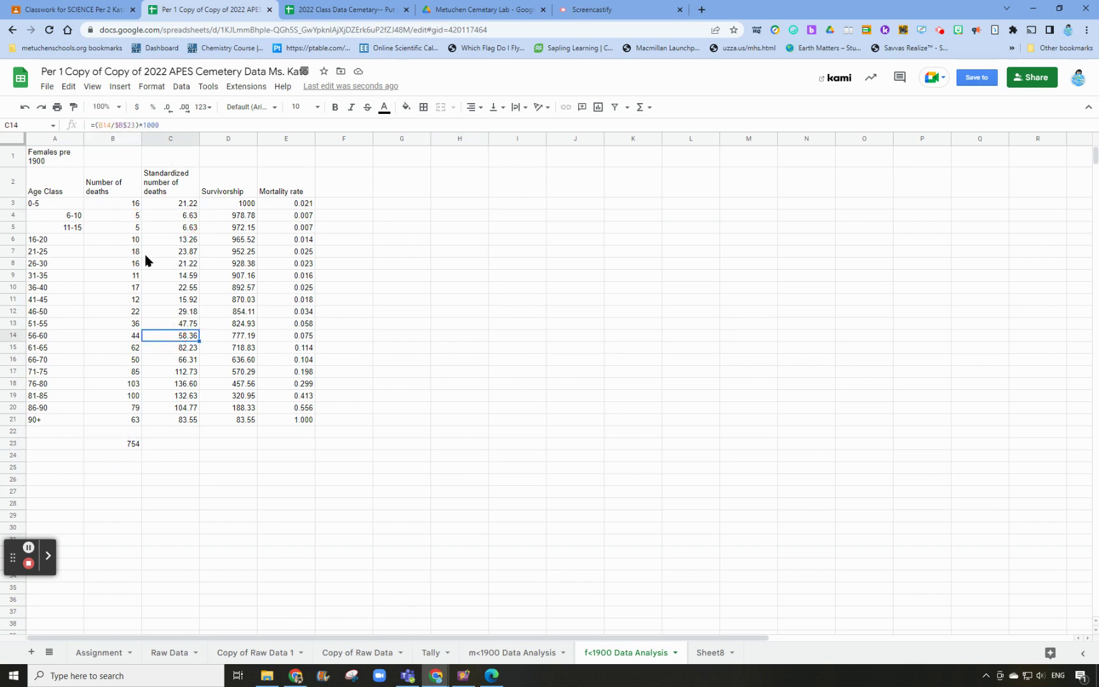
left_click(109, 126)
left_click(407, 500)
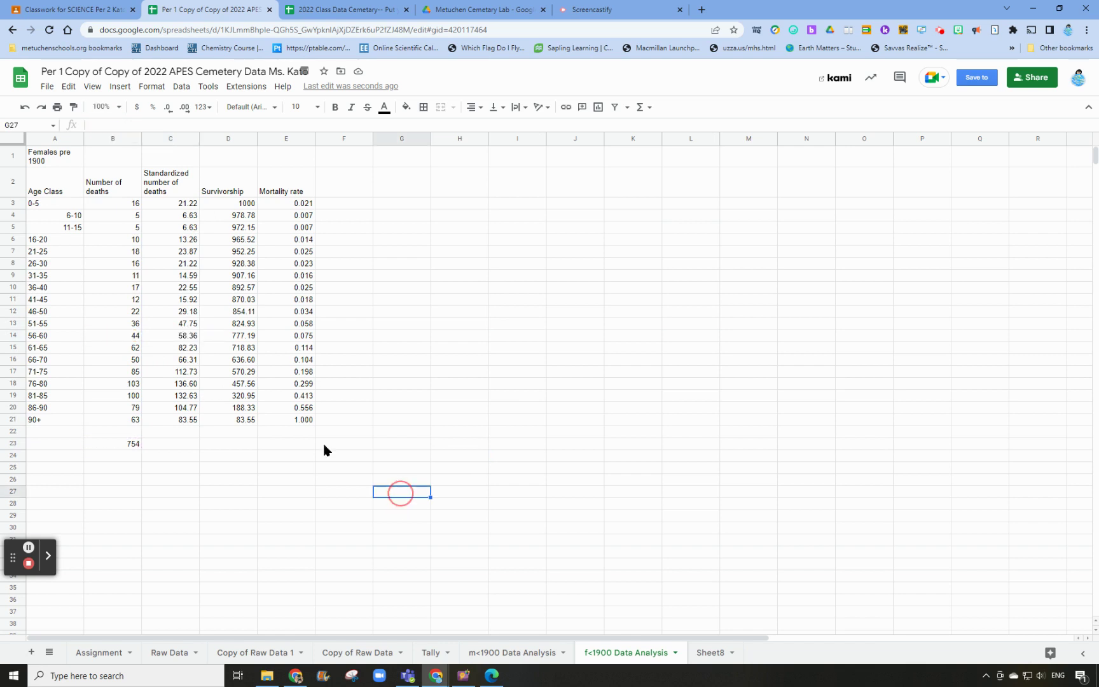
left_click(235, 376)
left_click(113, 124)
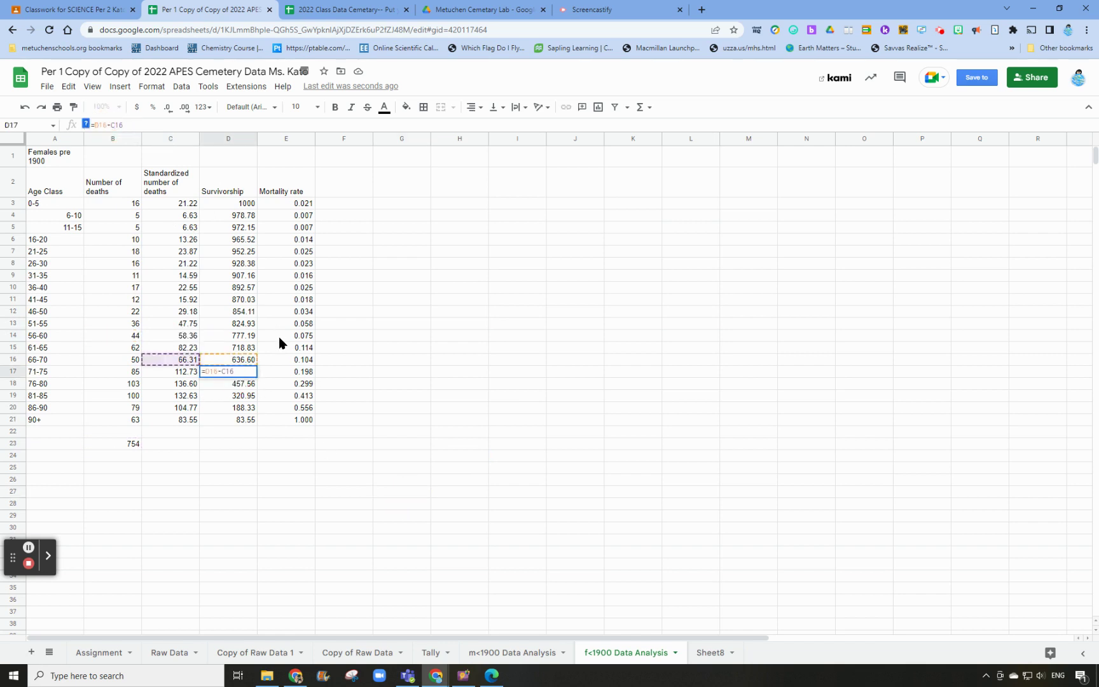
left_click(302, 373)
left_click(105, 125)
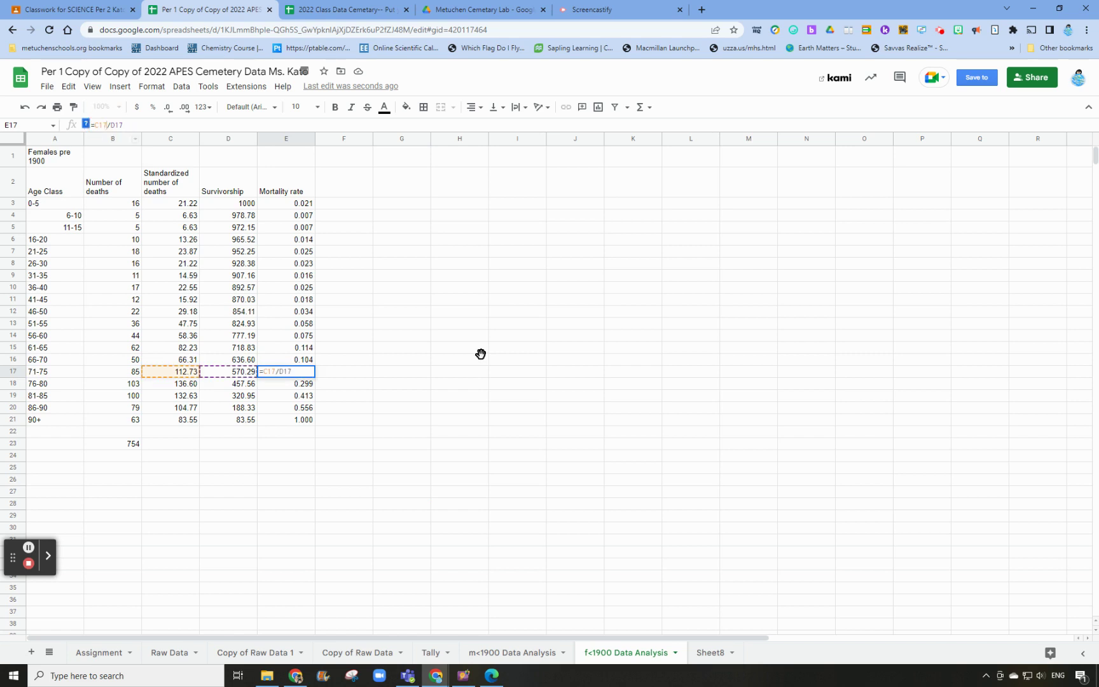
left_click(481, 356)
Step: Duplicate the f<1900 Data Analysis sheet and rename the copy as m>1900 Data Analysis
left_click(675, 654)
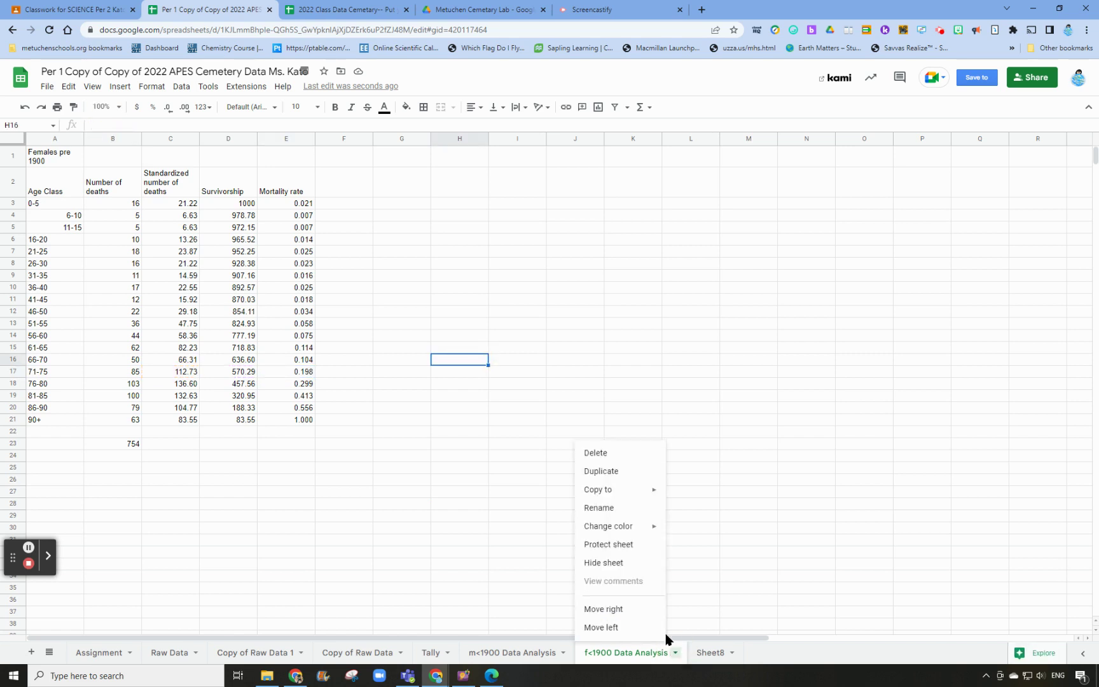
left_click(601, 471)
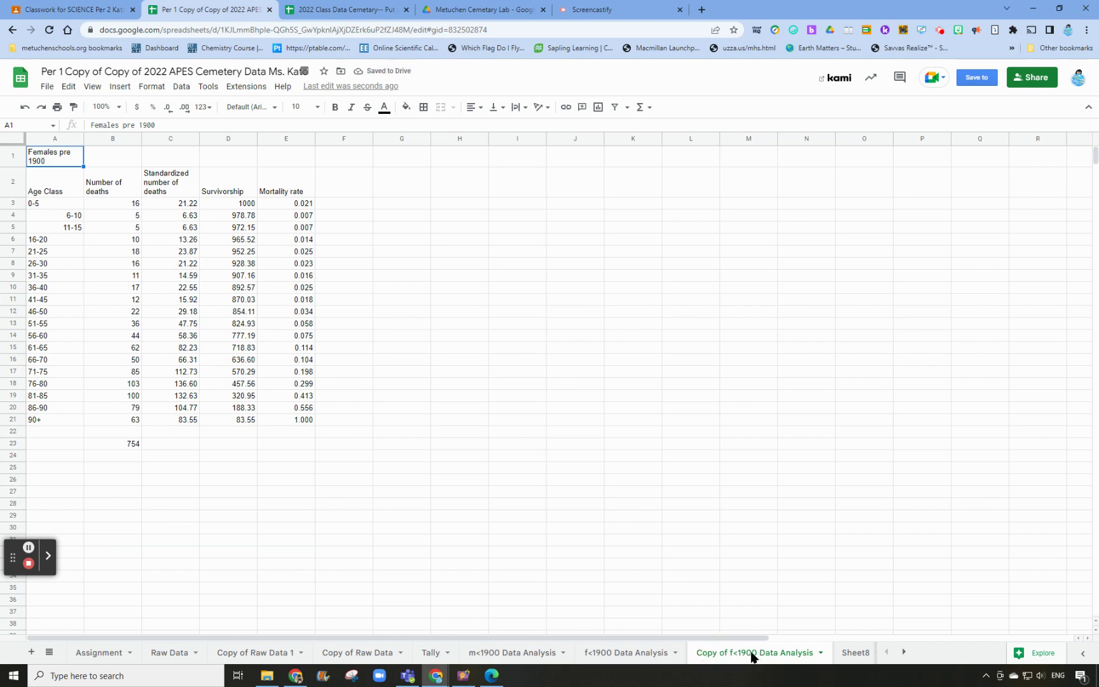
left_click(820, 653)
left_click(720, 509)
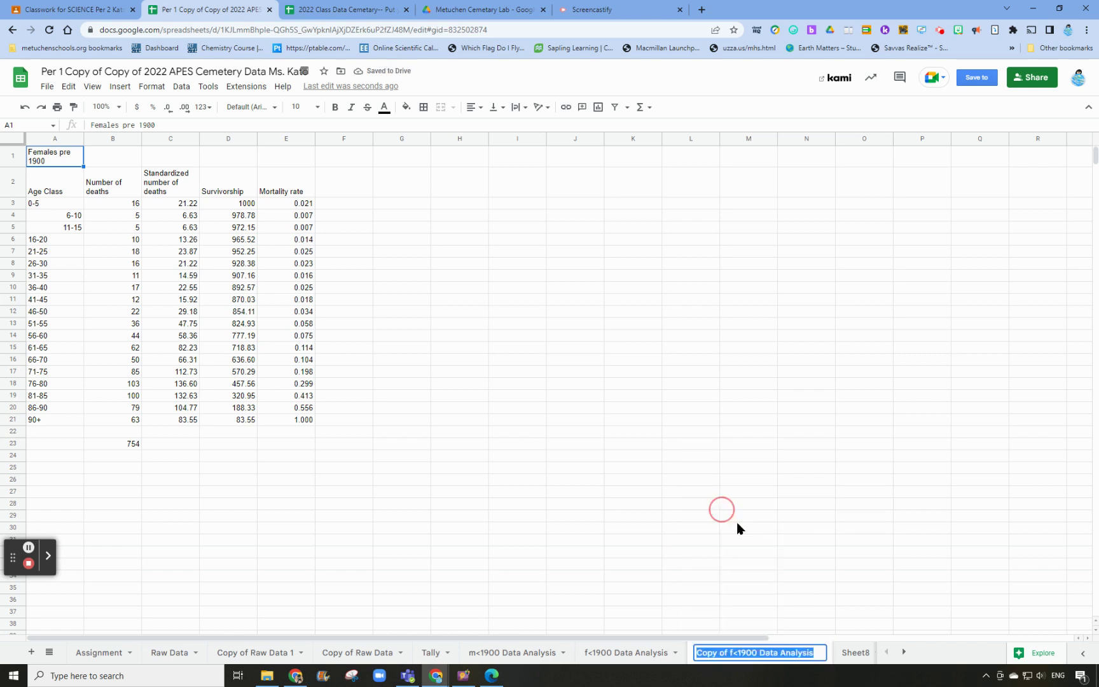
left_click(737, 655)
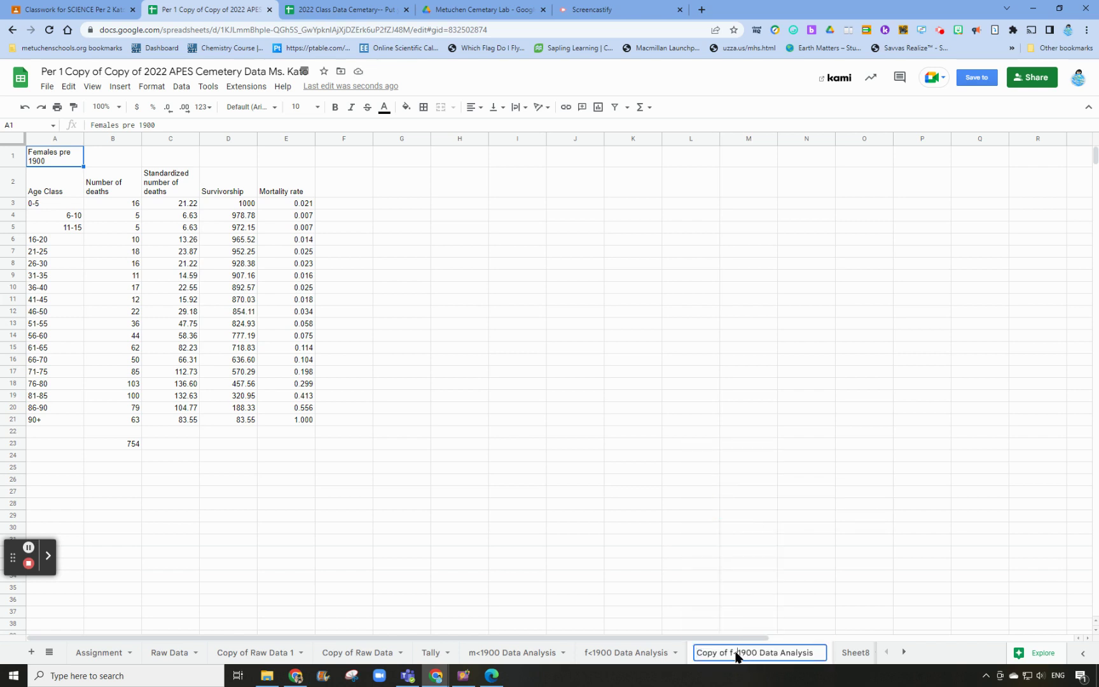
key("BackSpace")
key("BackSpace")
key("BackSpace")
key("BackSpace")
key("BackSpace")
key("BackSpace")
key("BackSpace")
key("BackSpace")
key("BackSpace")
key("BackSpace")
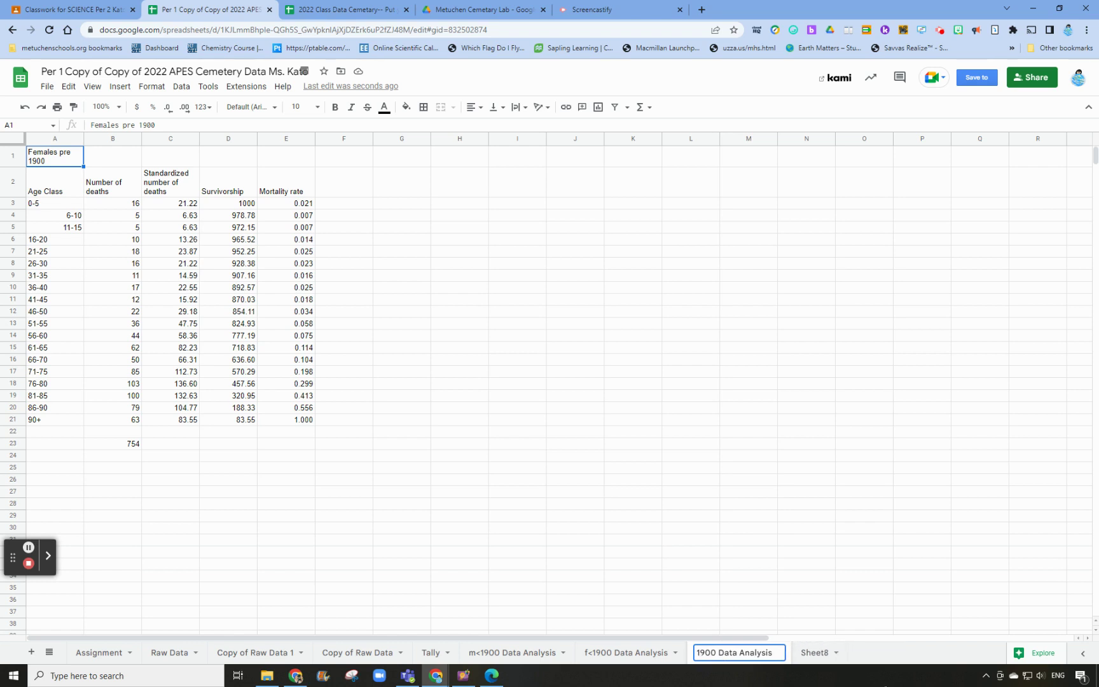
type("m")
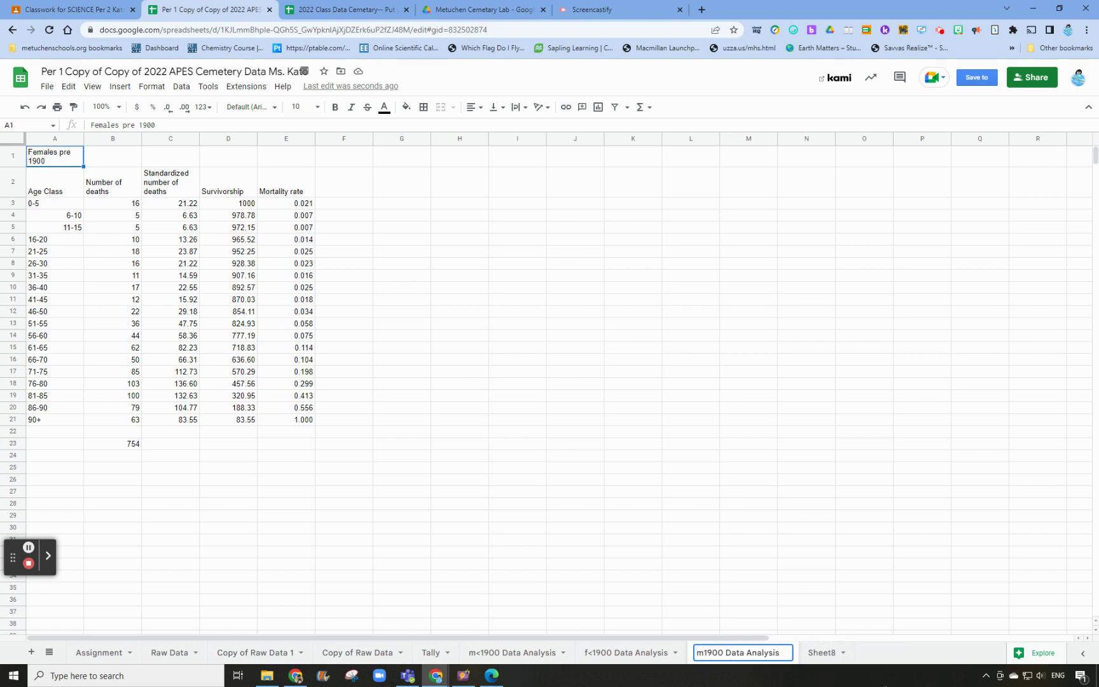
type(">")
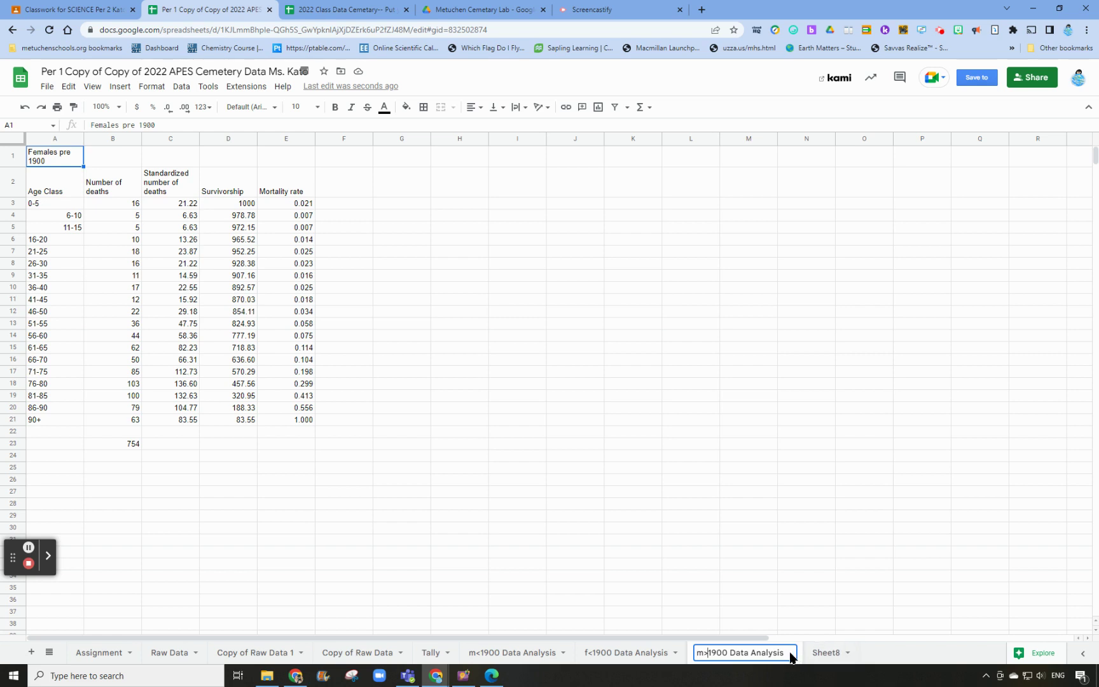
left_click(638, 432)
Step: Change the title in A1 of the m>1900 Data Analysis sheet to Males post 1900
left_click(52, 160)
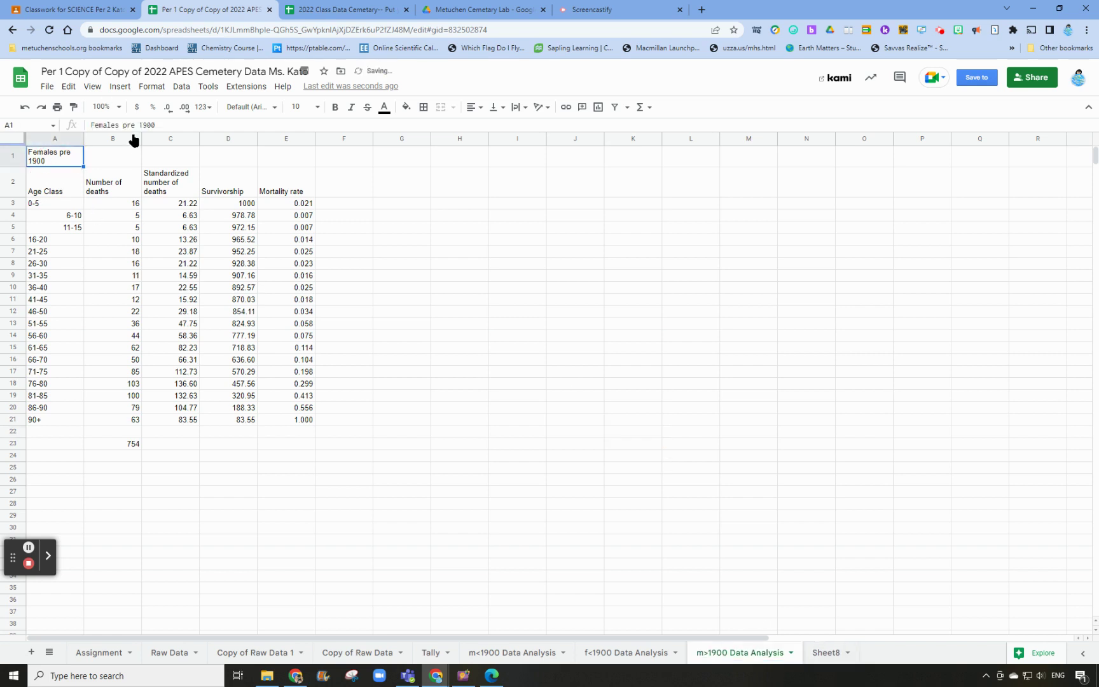
triple_click(151, 127)
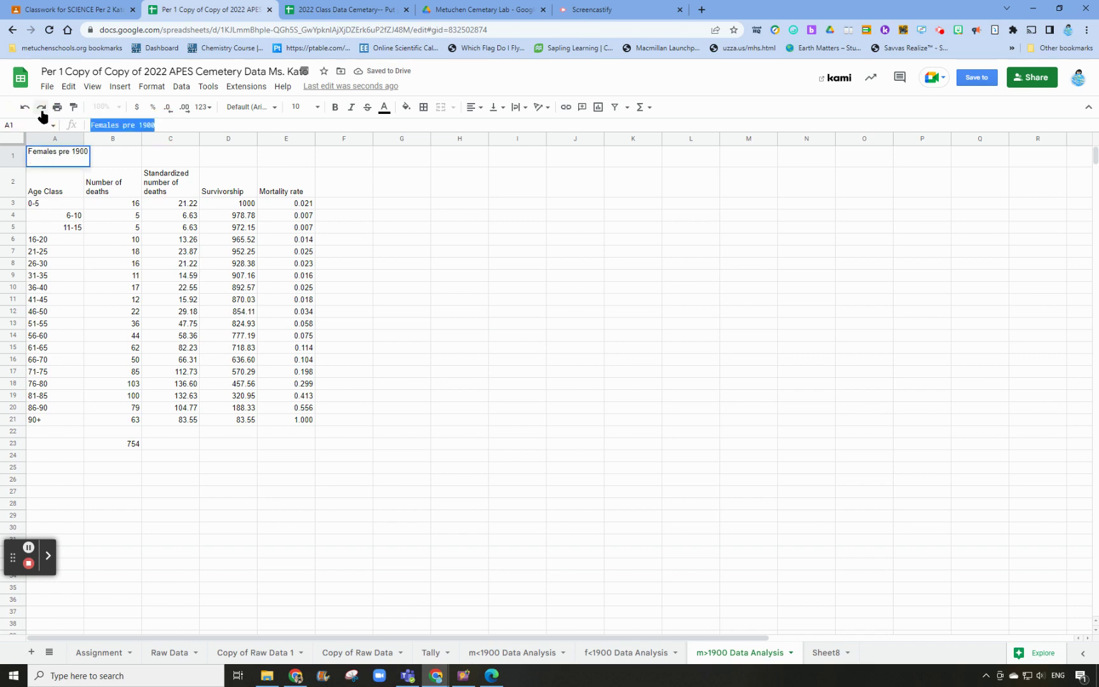
type("Male")
type("s")
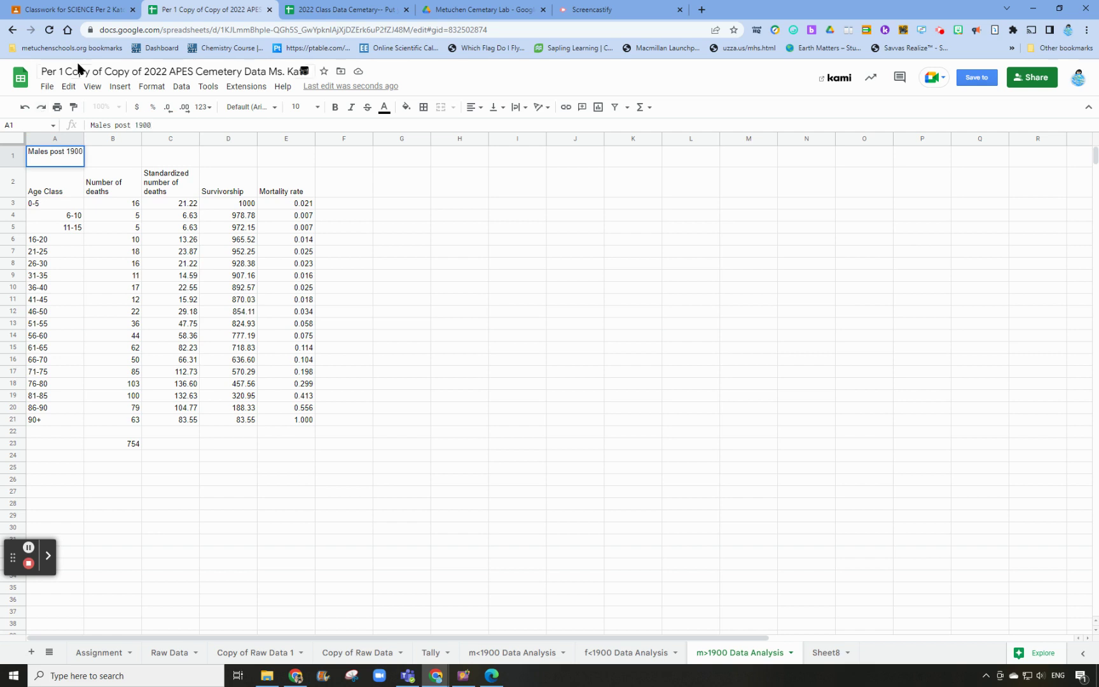
left_click(447, 360)
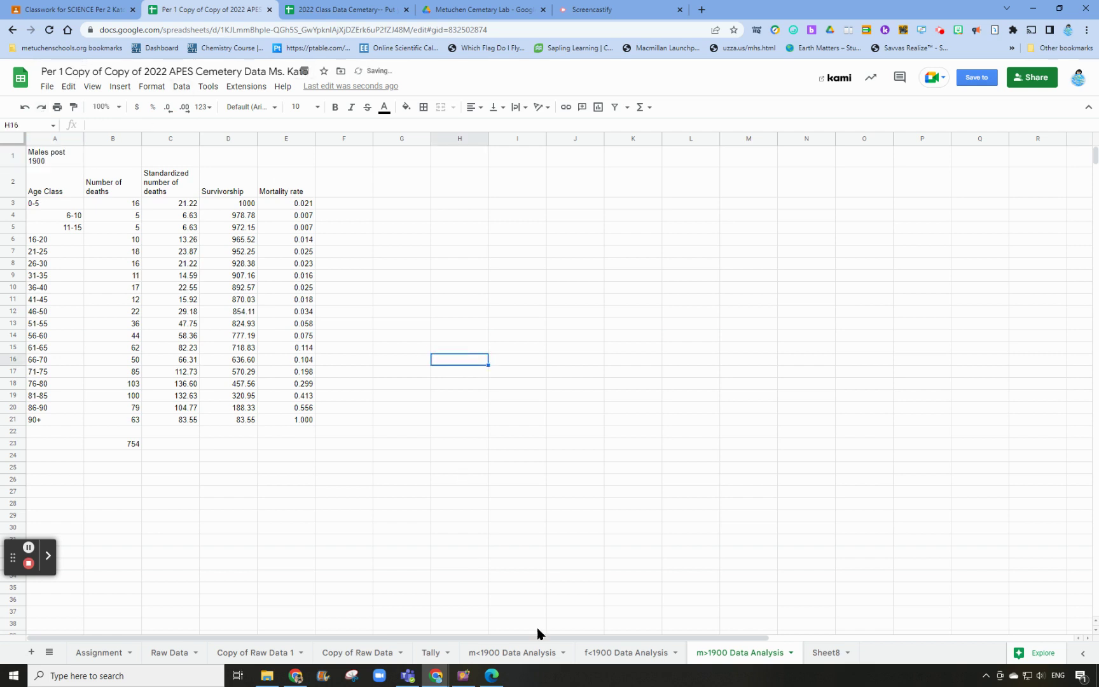
Step: Copy the Males post 1900 totals for all age classes, cells C51:C69, from Sheet8
left_click(824, 652)
scroll(152, 456, "down", 4)
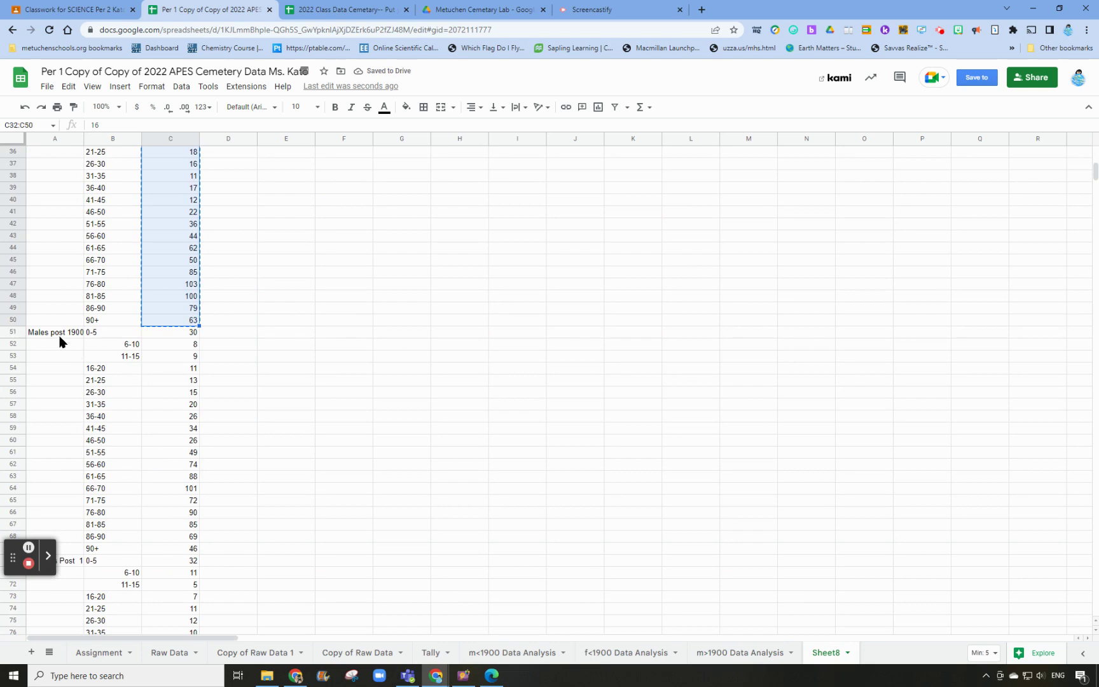
left_click_drag(181, 332, 188, 551)
right_click(160, 502)
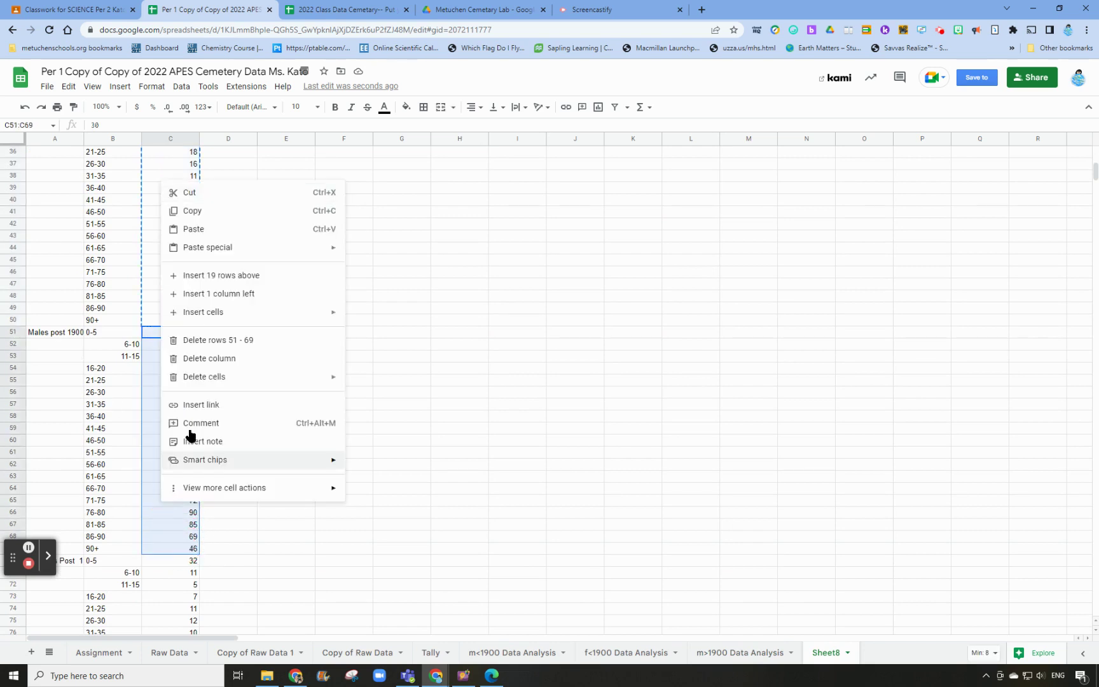
left_click(198, 212)
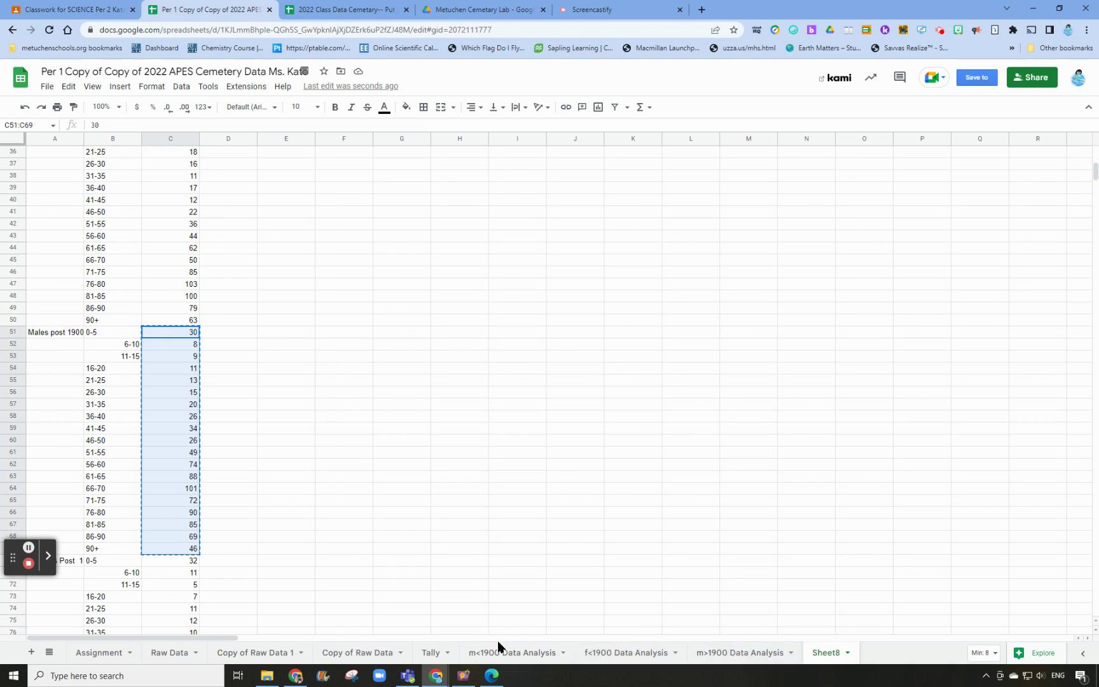
Step: Paste the copied totals over the number of deaths in B3:B21 of the m>1900 Data Analysis sheet
left_click(738, 655)
left_click_drag(124, 203, 133, 421)
key("ctrl+v")
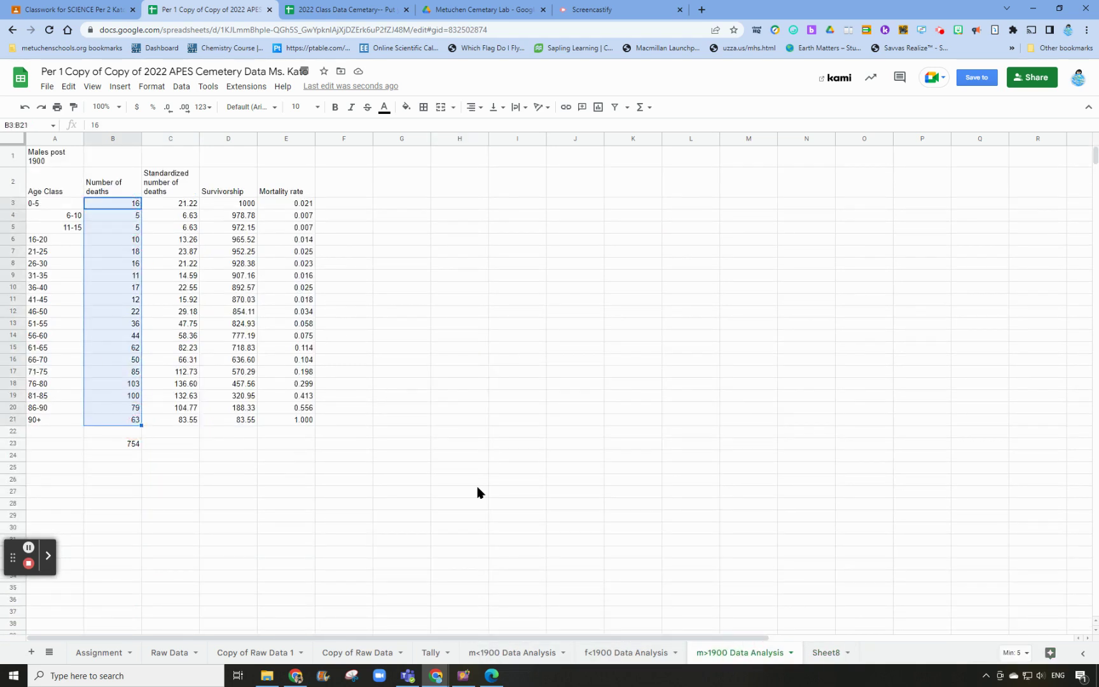
left_click(509, 495)
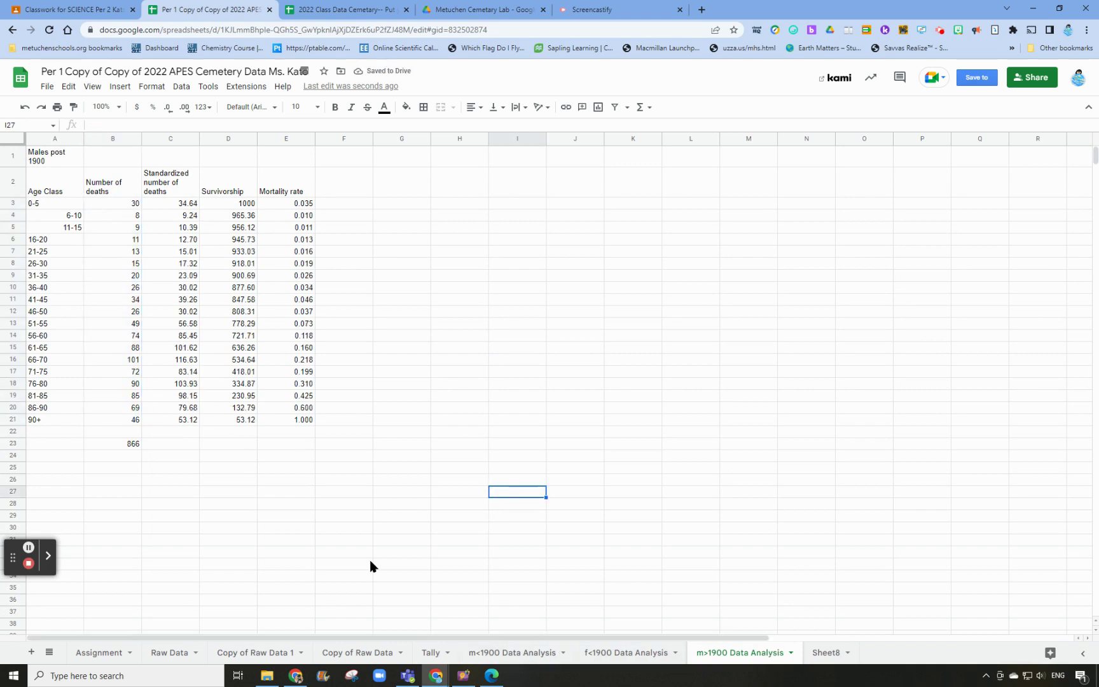
Step: Review the life tables on the f<1900 and m<1900 Data Analysis sheets
left_click(478, 299)
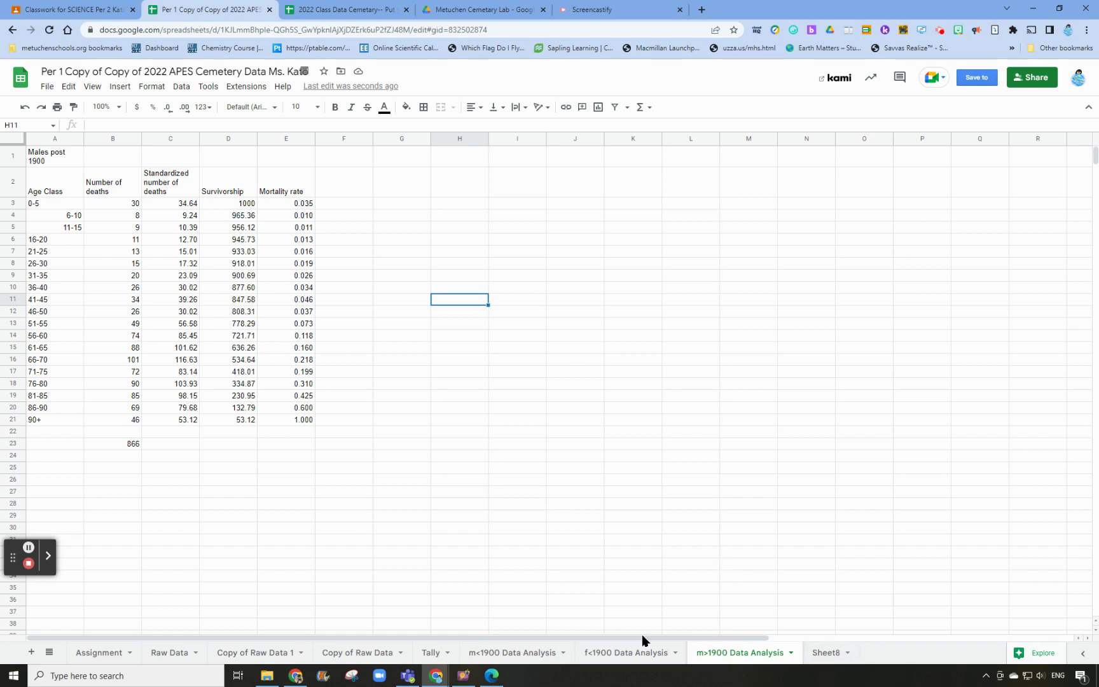
left_click(620, 653)
left_click(517, 653)
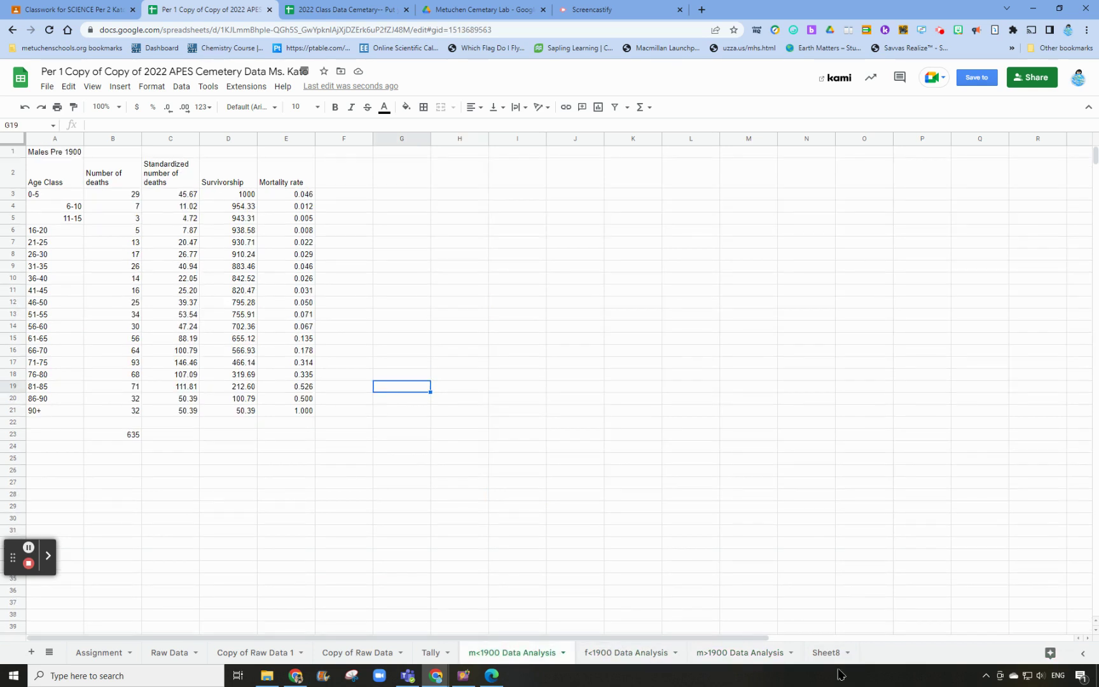
Step: Add the heading Age in cell F11 of Sheet8
left_click(825, 655)
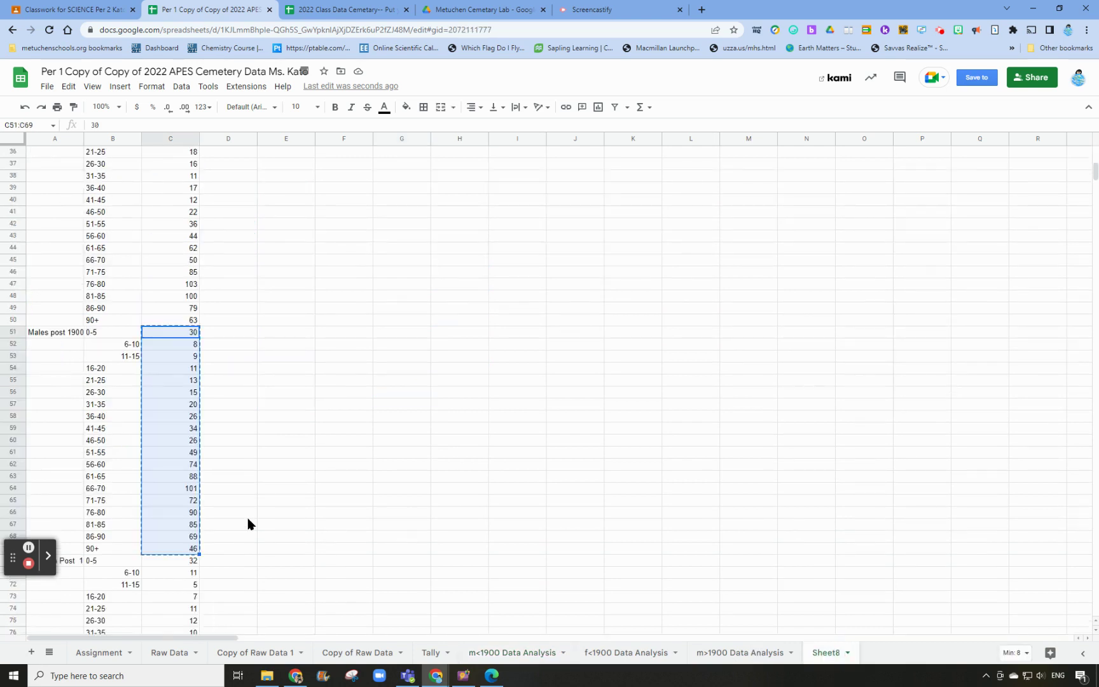
scroll(321, 415, "up", 4)
scroll(323, 415, "up", 3)
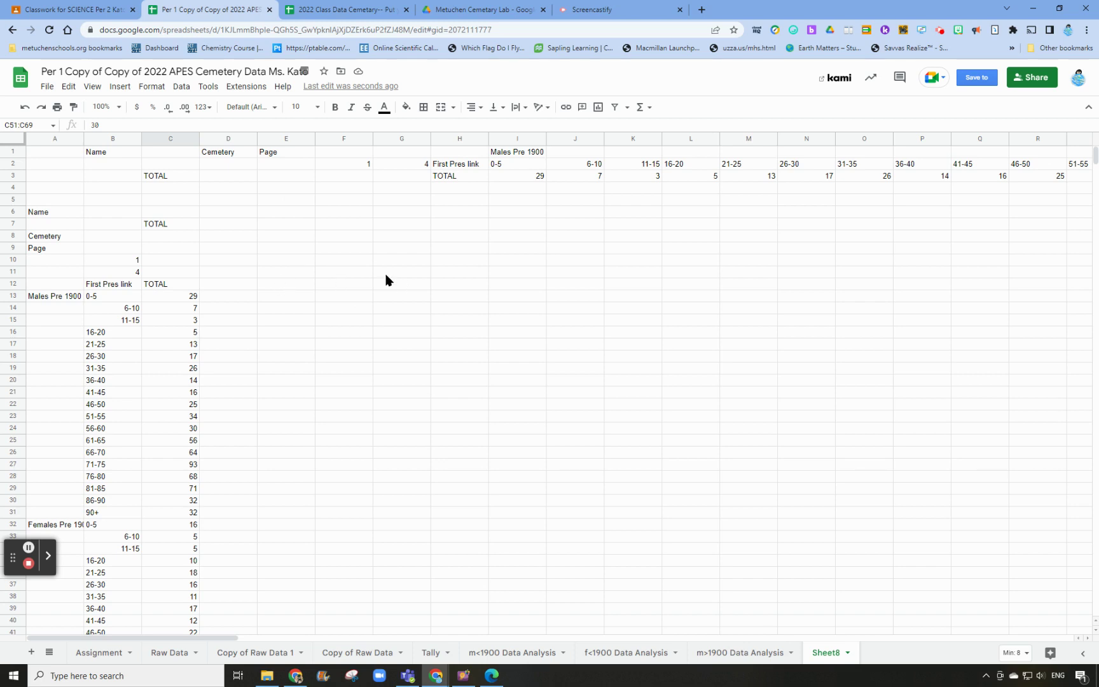
left_click(343, 273)
type("Age")
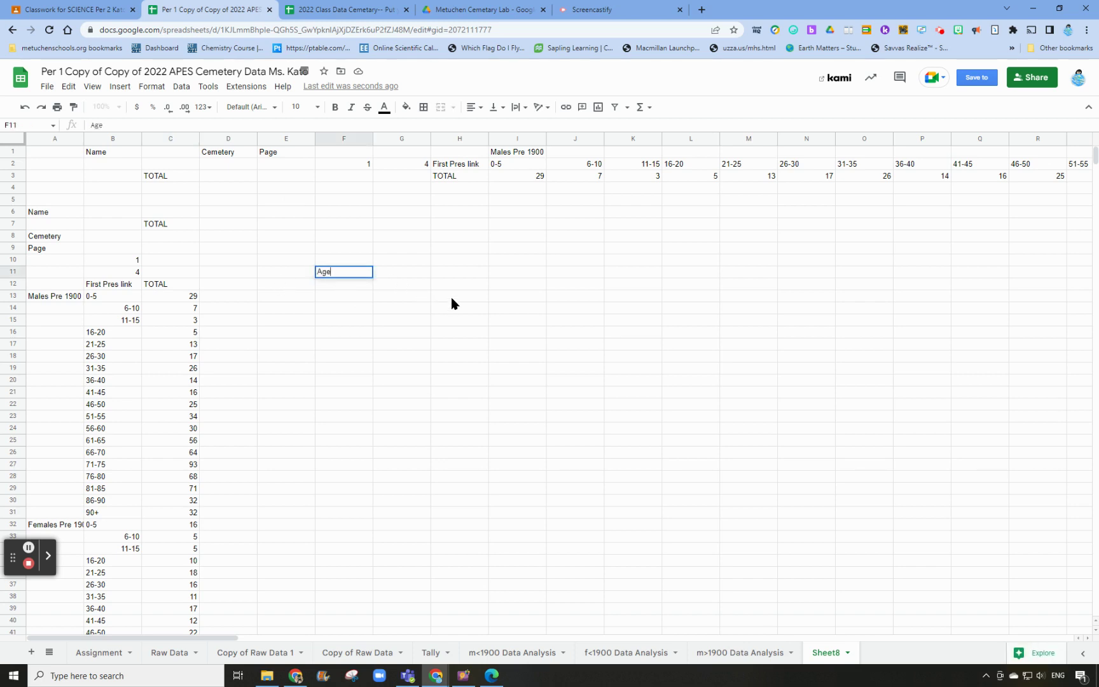
key("Return")
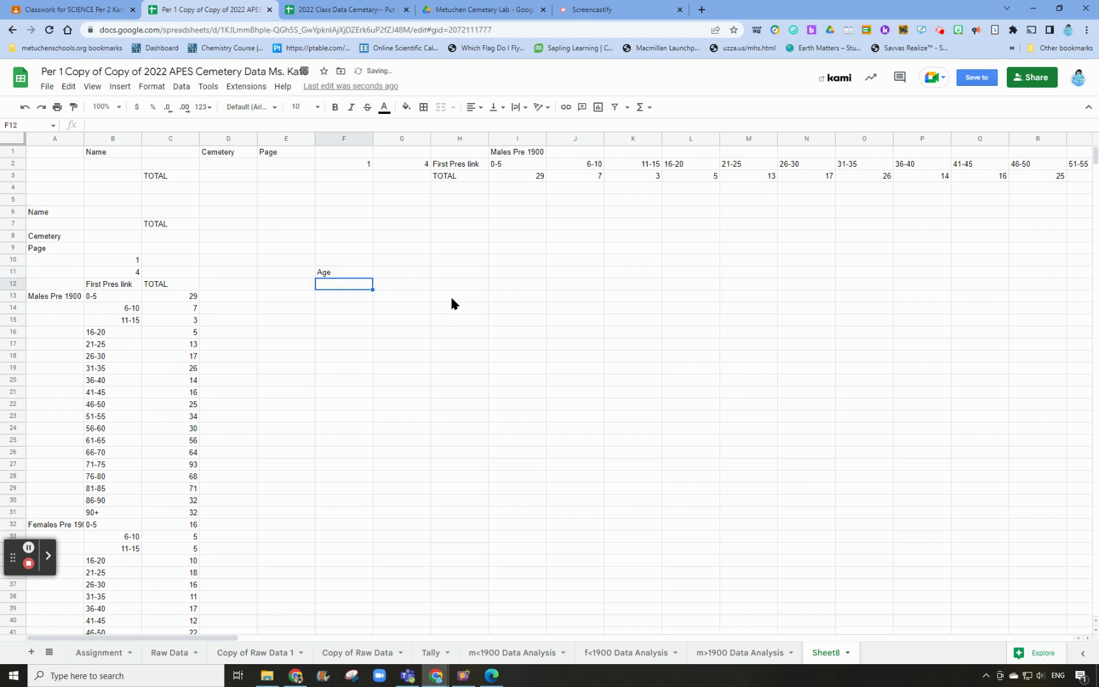
Step: Enter the ages 0, 5, 10, 15 and 20 below the Age heading in F12:F16
type("0")
key("Return")
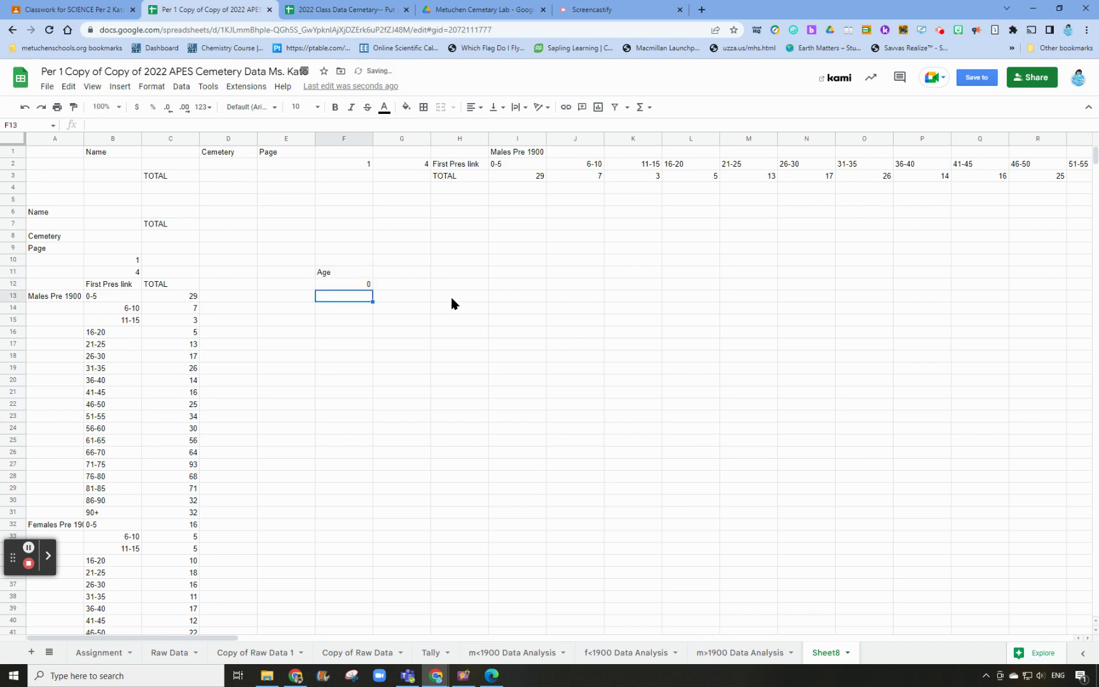
type("5")
key("Return")
type("10")
key("Return")
type("15")
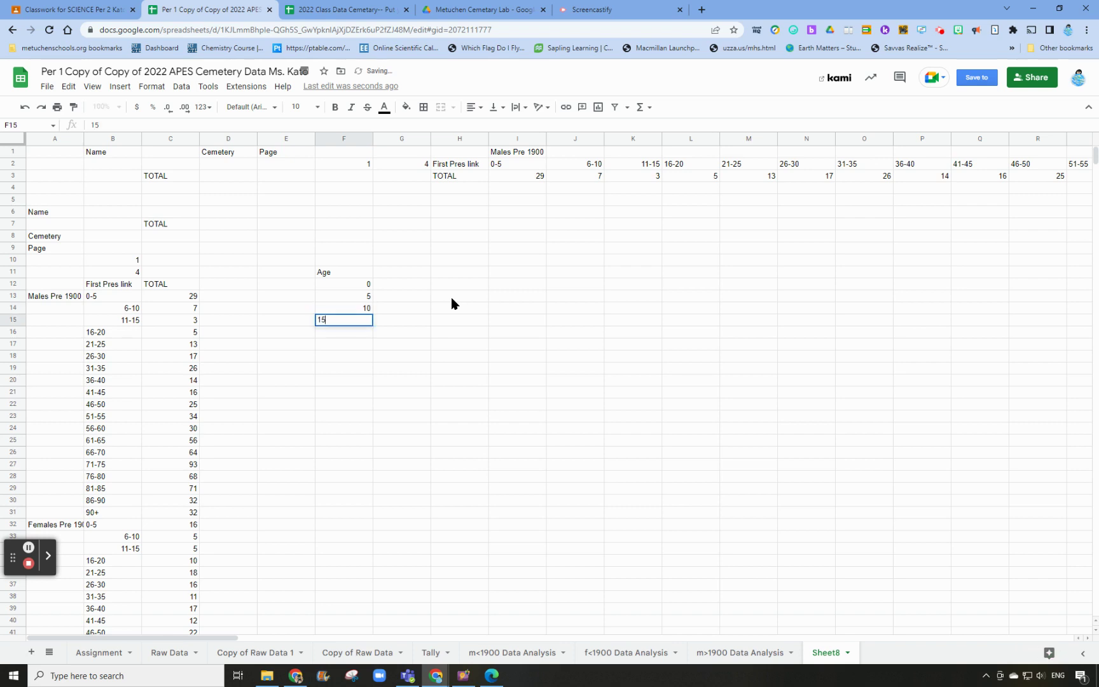
key("Return")
type("20")
key("Return")
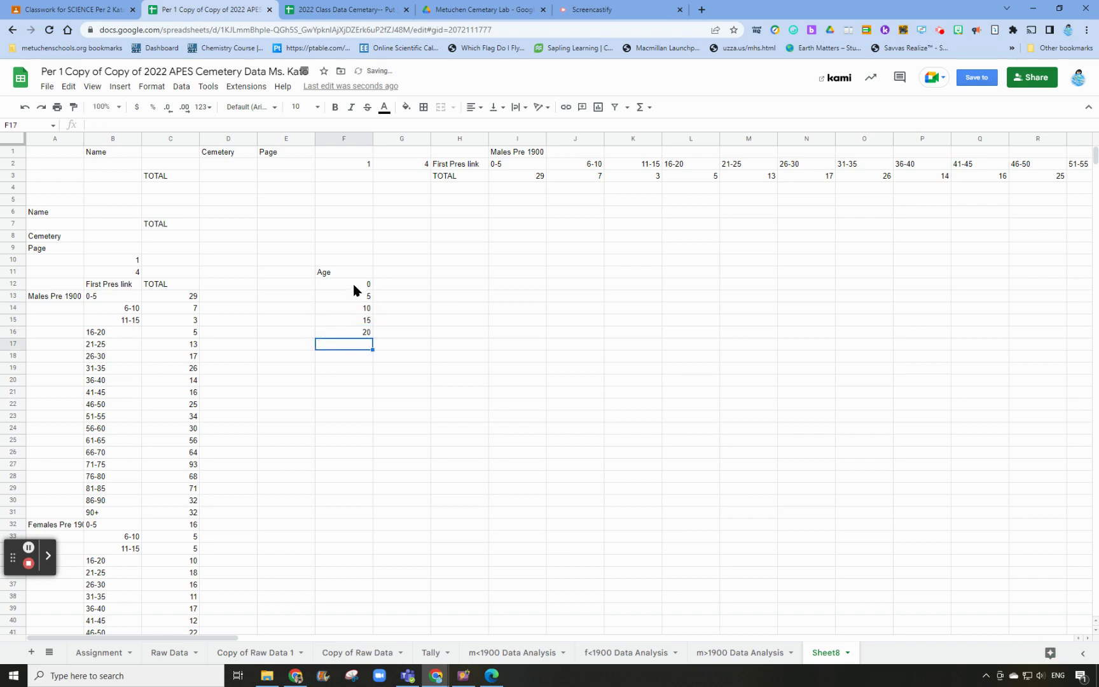
Step: Extend the age series in steps of 5 down to 90 in F30, clearing the surplus 95 in F31
left_click_drag(353, 286, 393, 517)
left_click(354, 515)
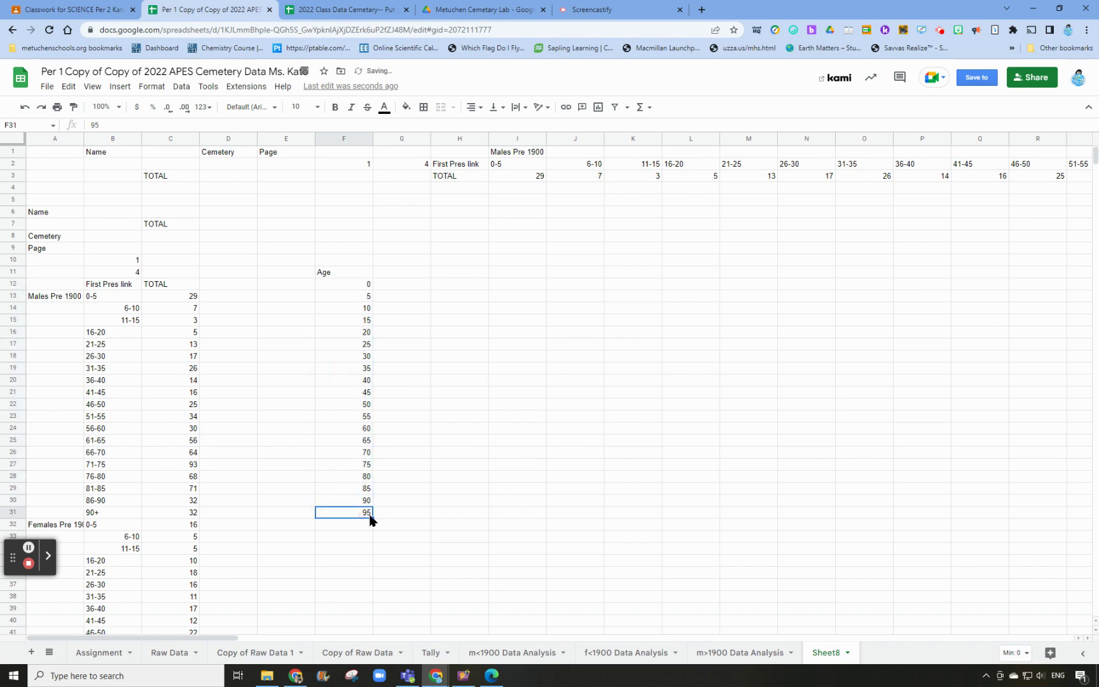
key("Delete")
Step: Enter the column headings Males Pre 1900 in G11 and Females Pre 1900 in H11
left_click(410, 273)
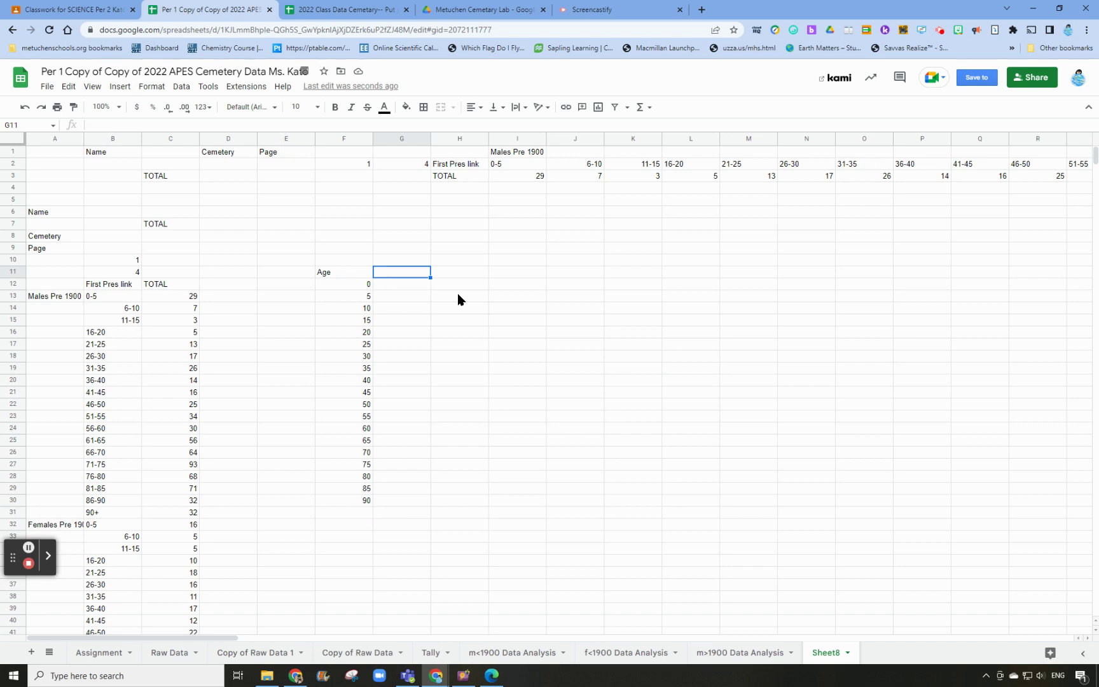
type("Males Pre 1900")
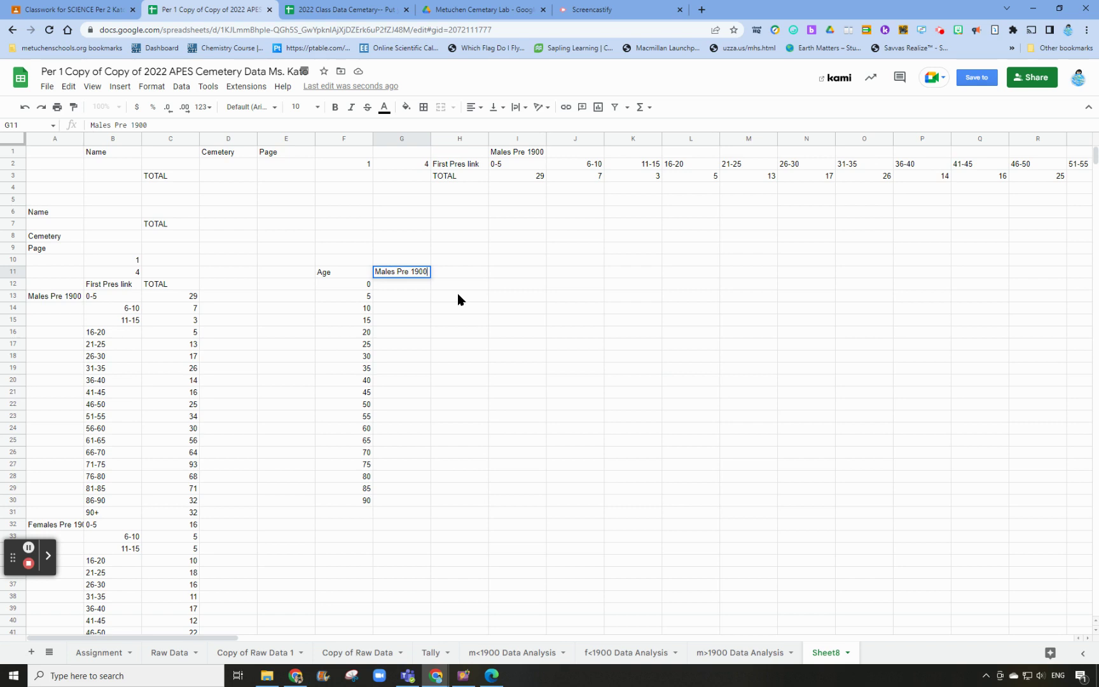
key("Tab")
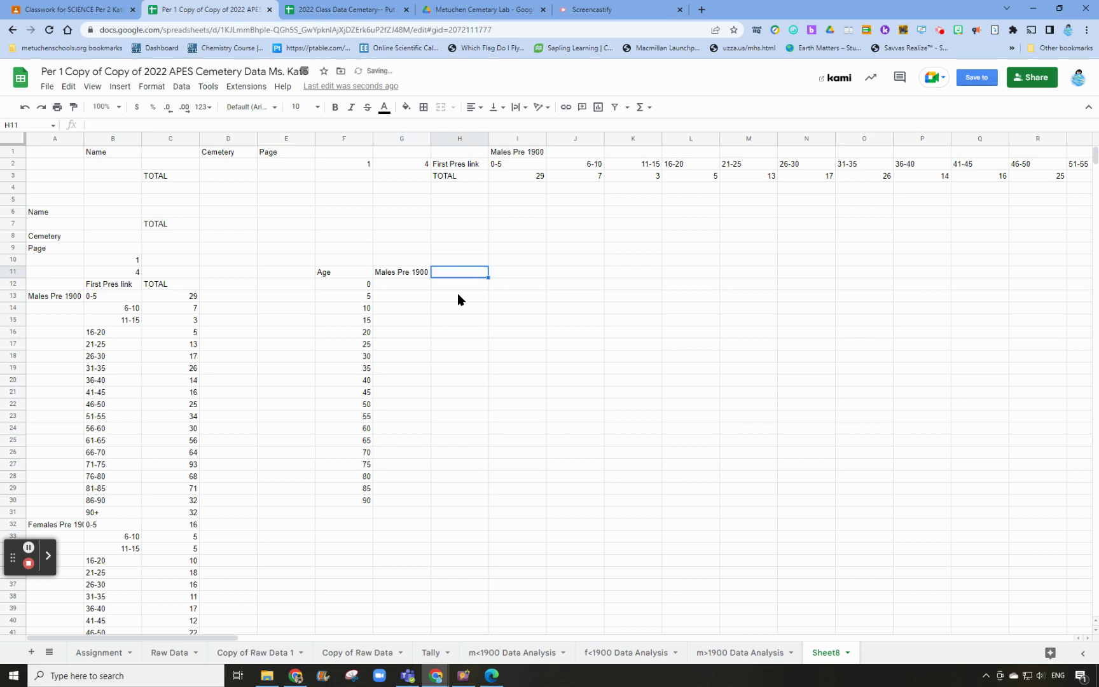
type("Femal")
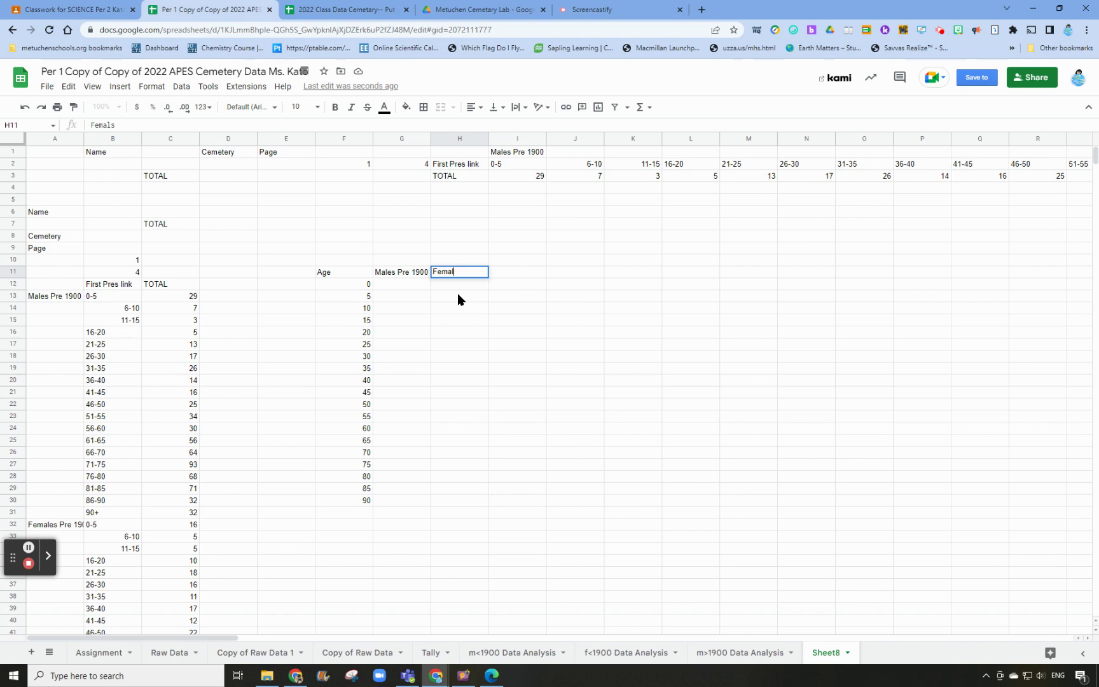
type("es Pre 1900")
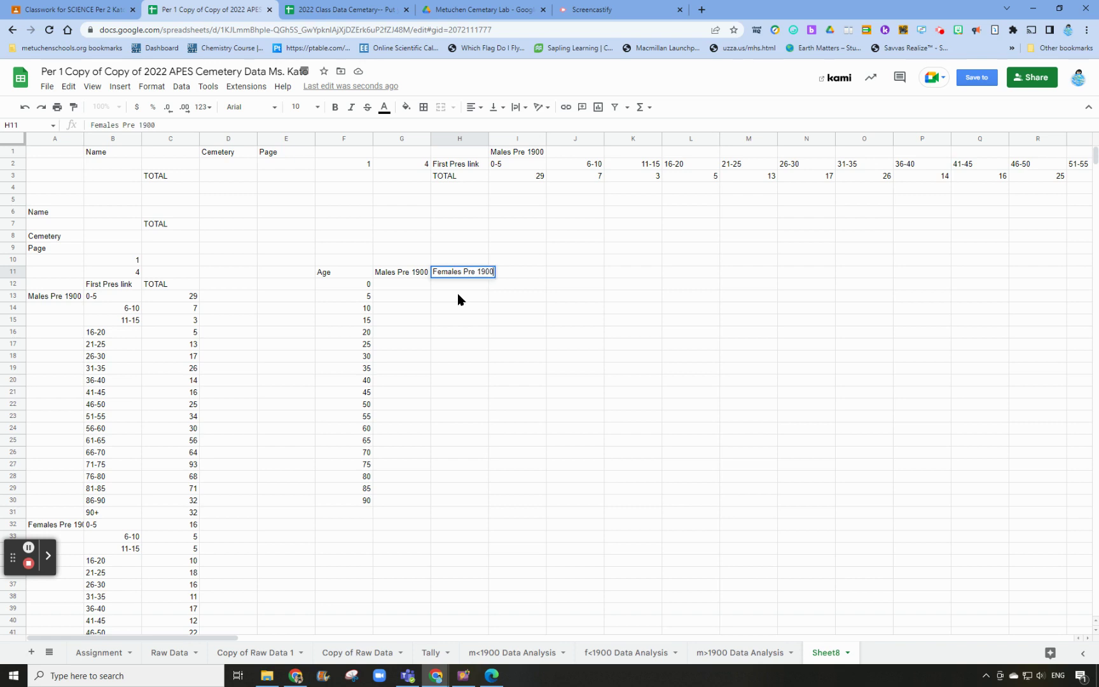
key("Tab")
Step: Enter the column headings Males Post 1900 in I11 and Females Post 1900 in J11
type("Ma")
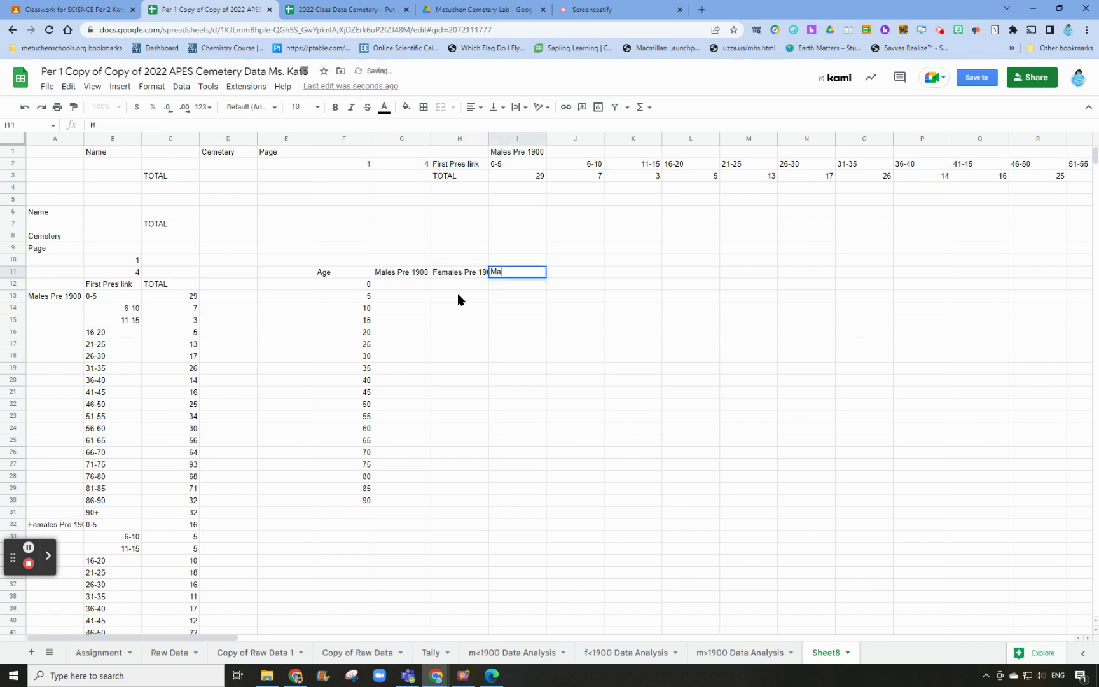
type("les Post 1900")
key("Tab")
type("M")
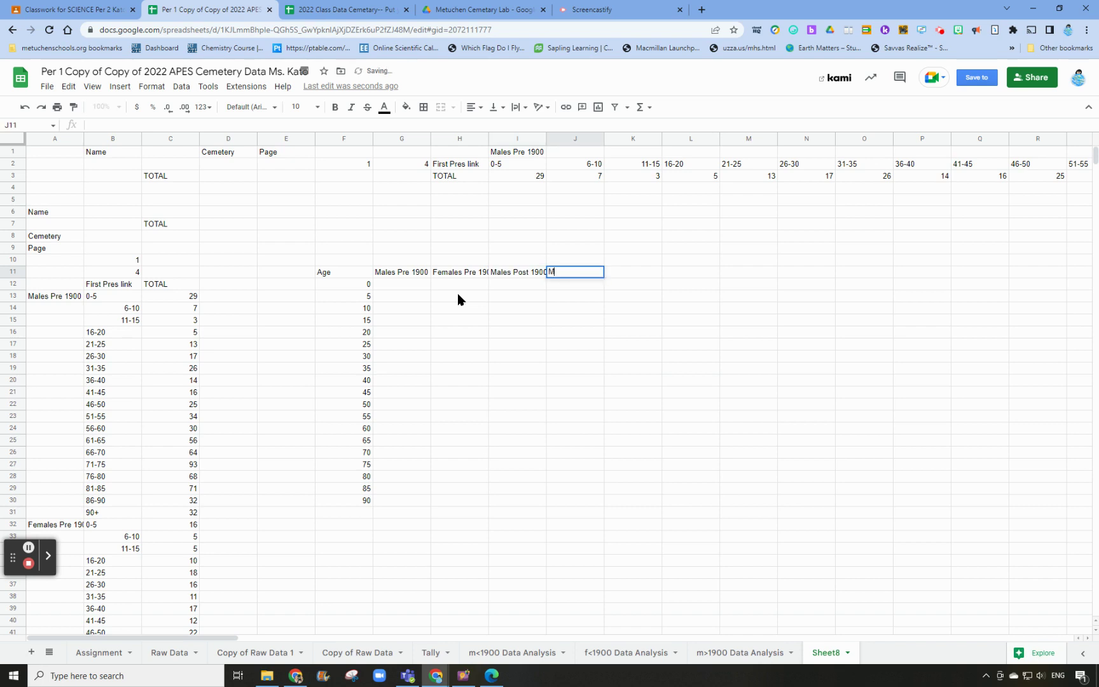
key("BackSpace")
type("Females ")
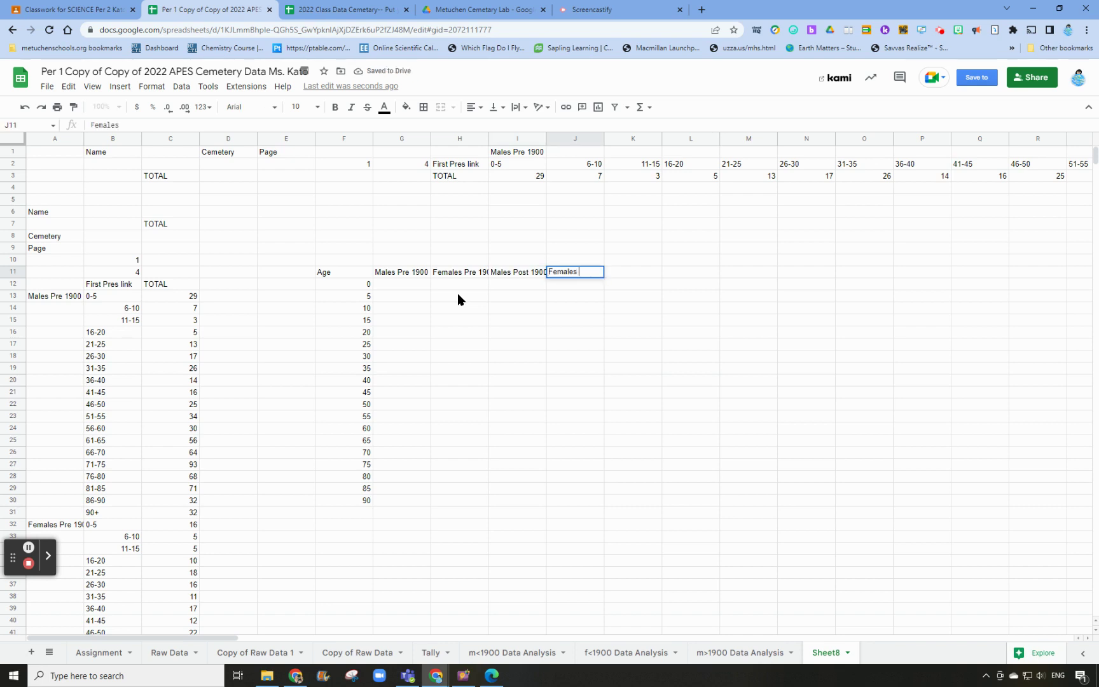
type("Post 1900")
left_click(513, 369)
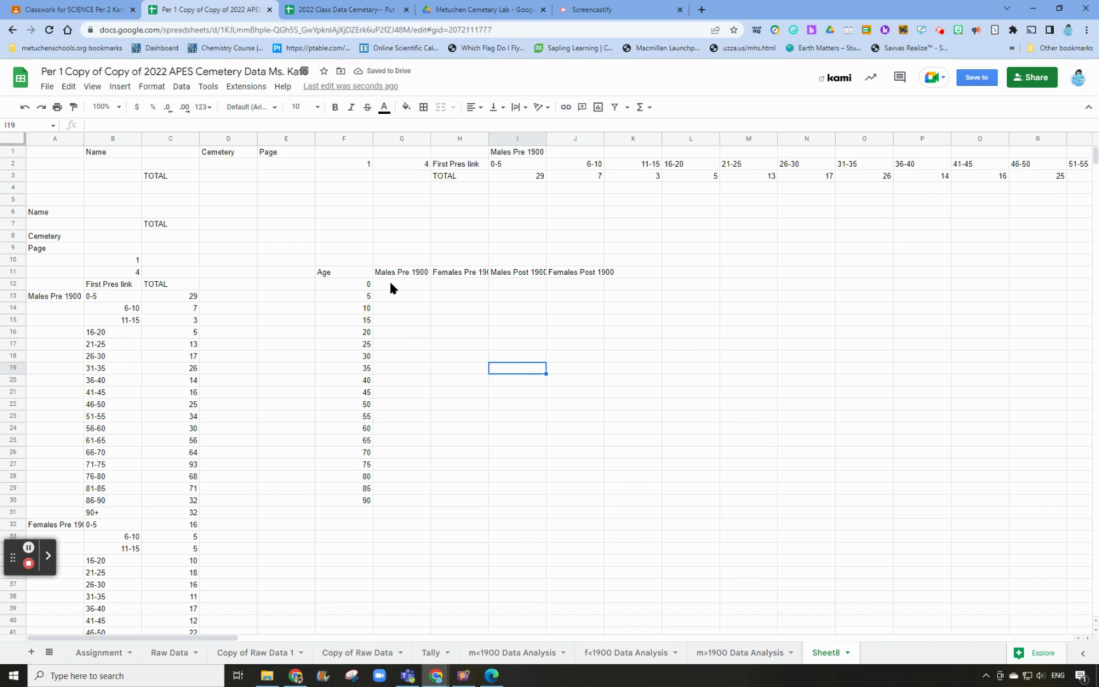
Step: Copy the survivorship values in D3:D21 of the m<1900 Data Analysis sheet
left_click(502, 652)
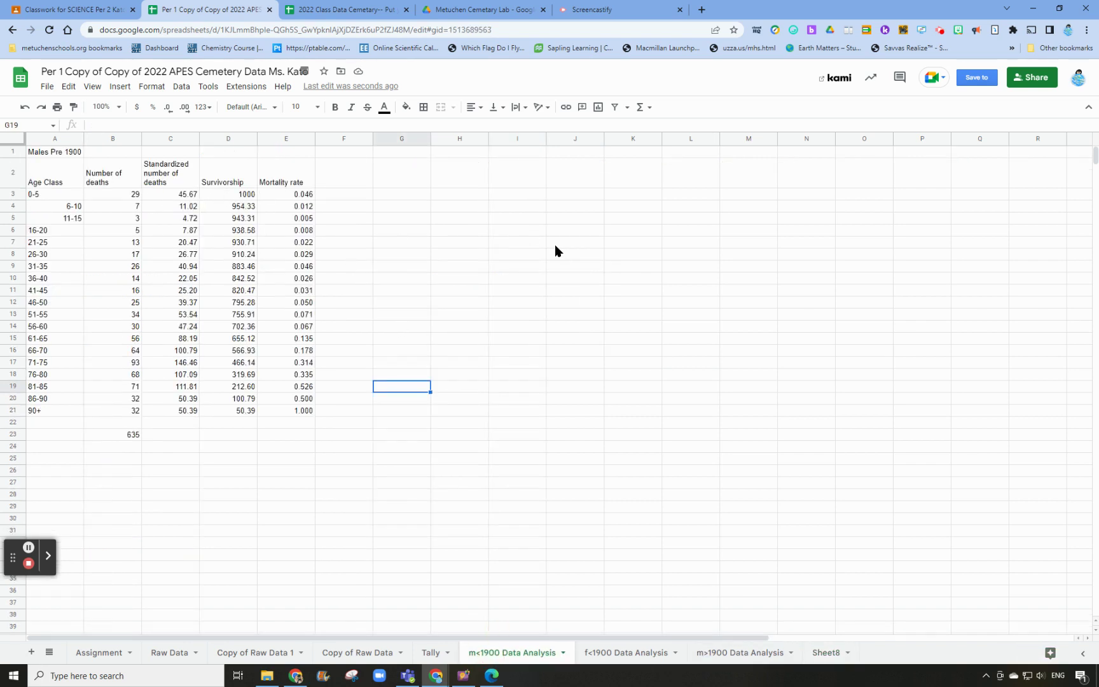
left_click(820, 653)
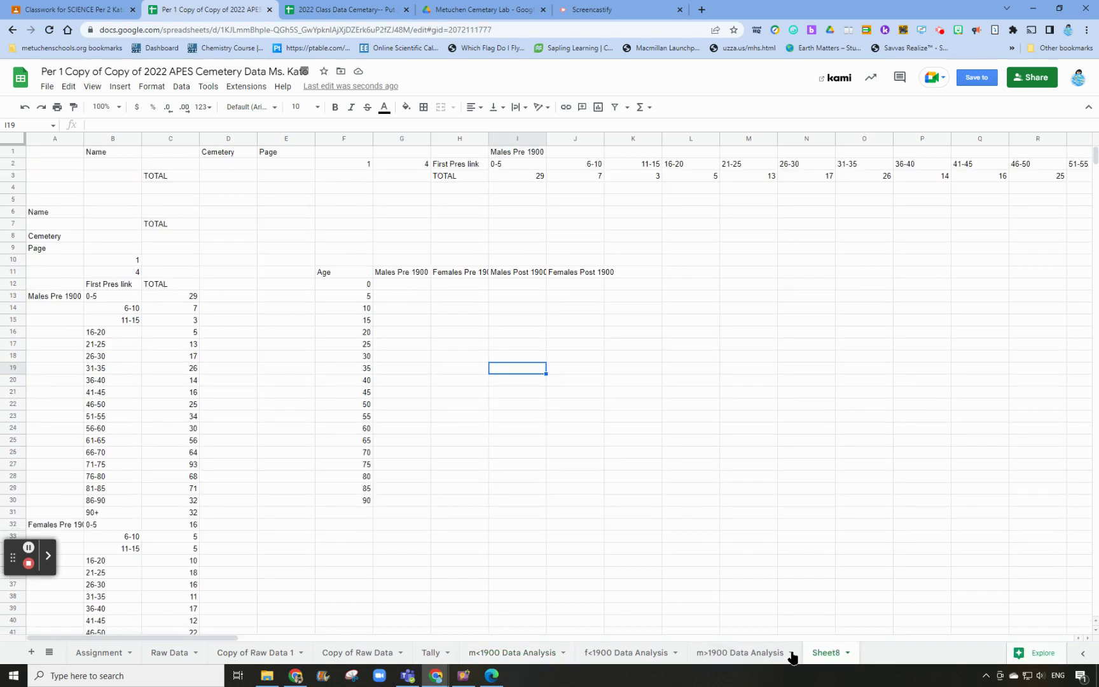
left_click(605, 653)
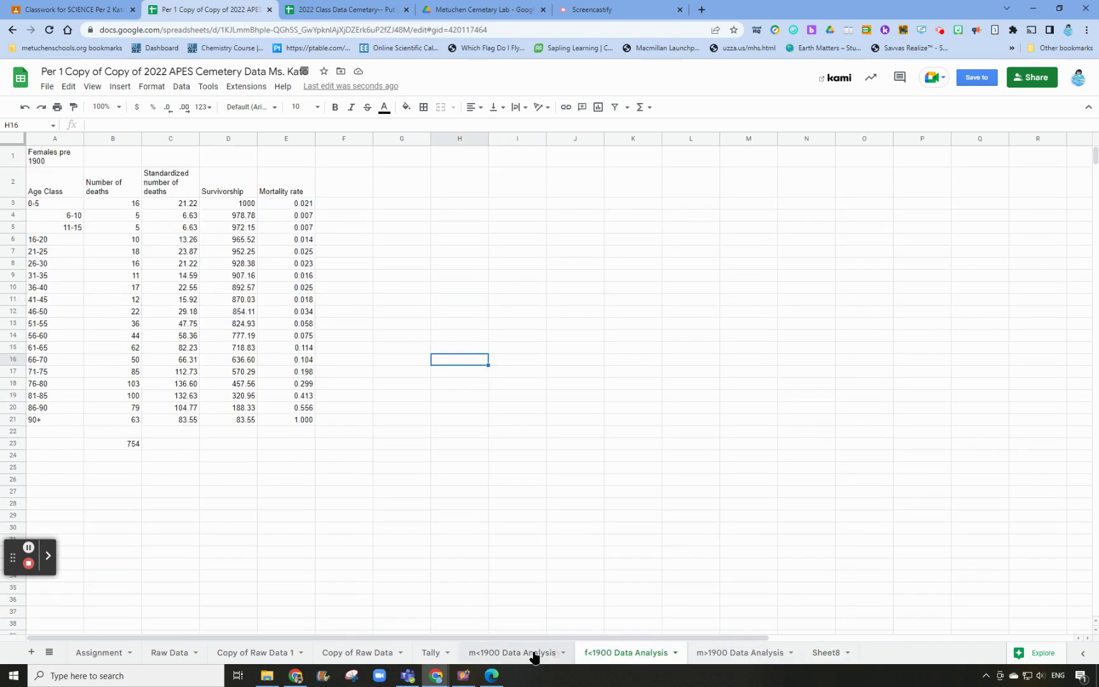
left_click(531, 653)
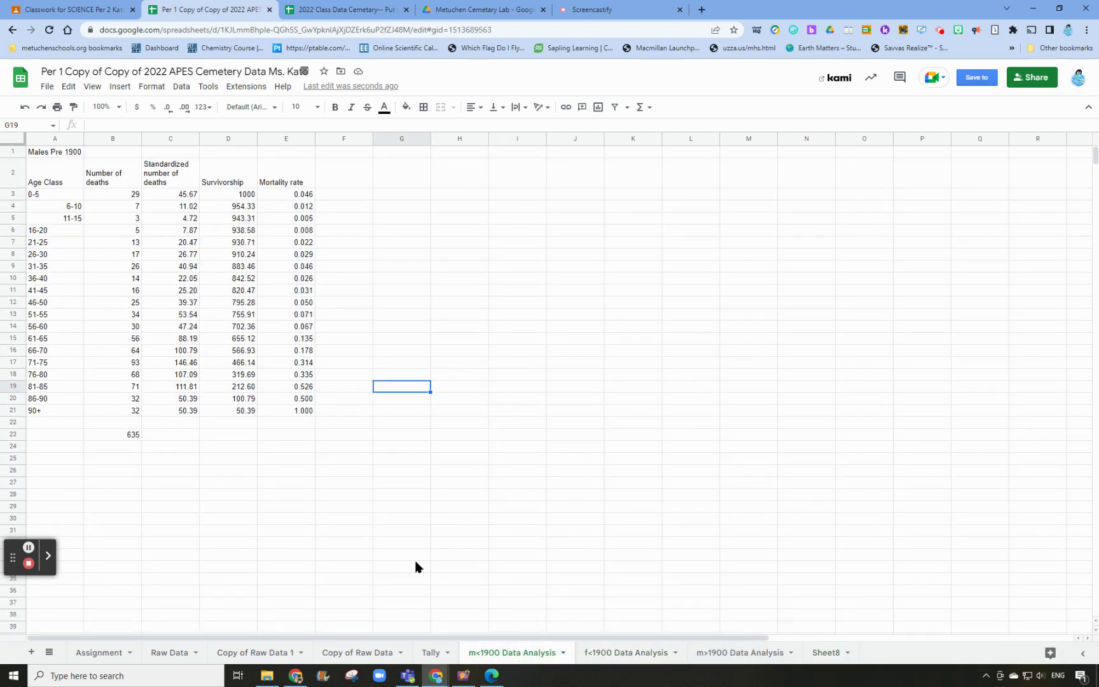
left_click_drag(217, 197, 238, 412)
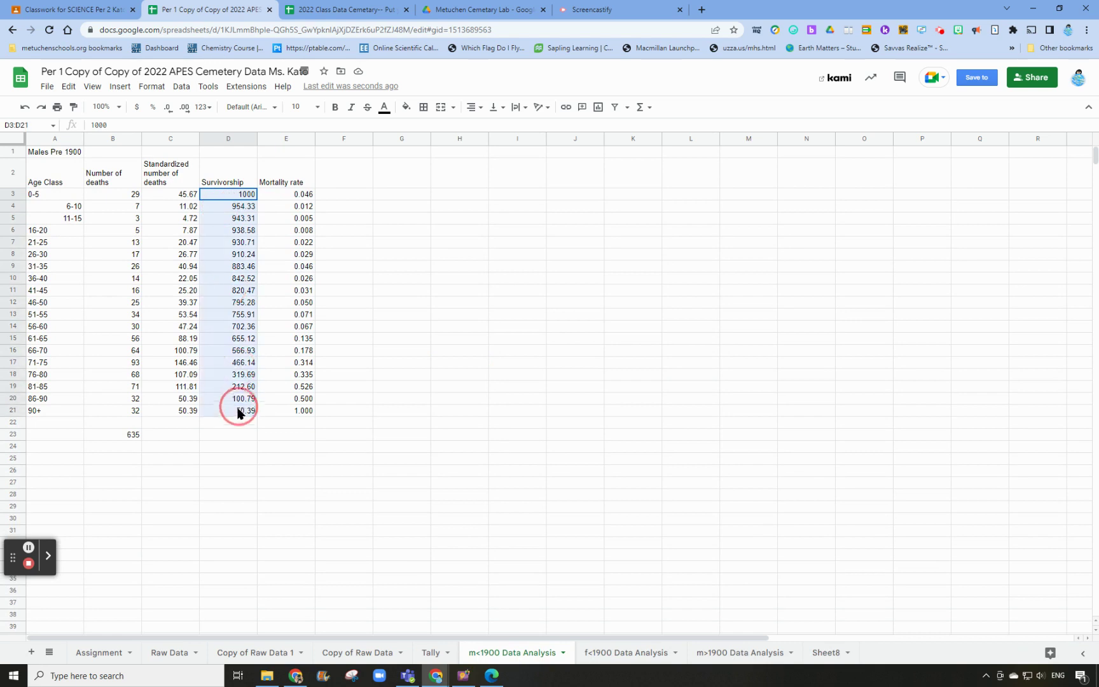
key("ctrl+c")
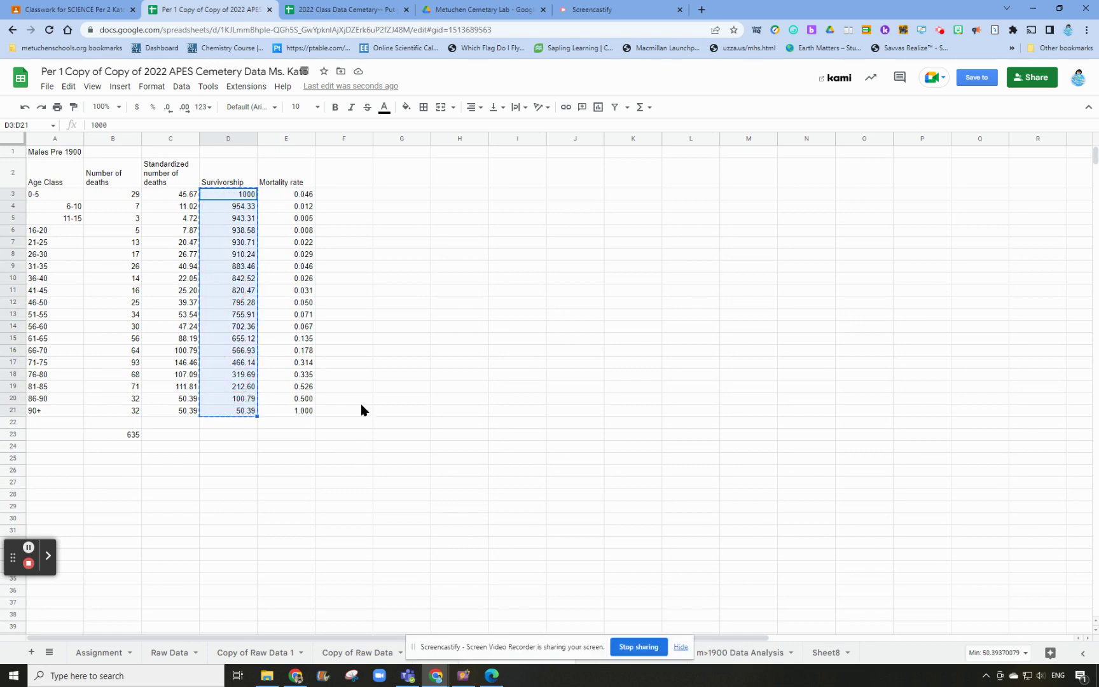
left_click(827, 654)
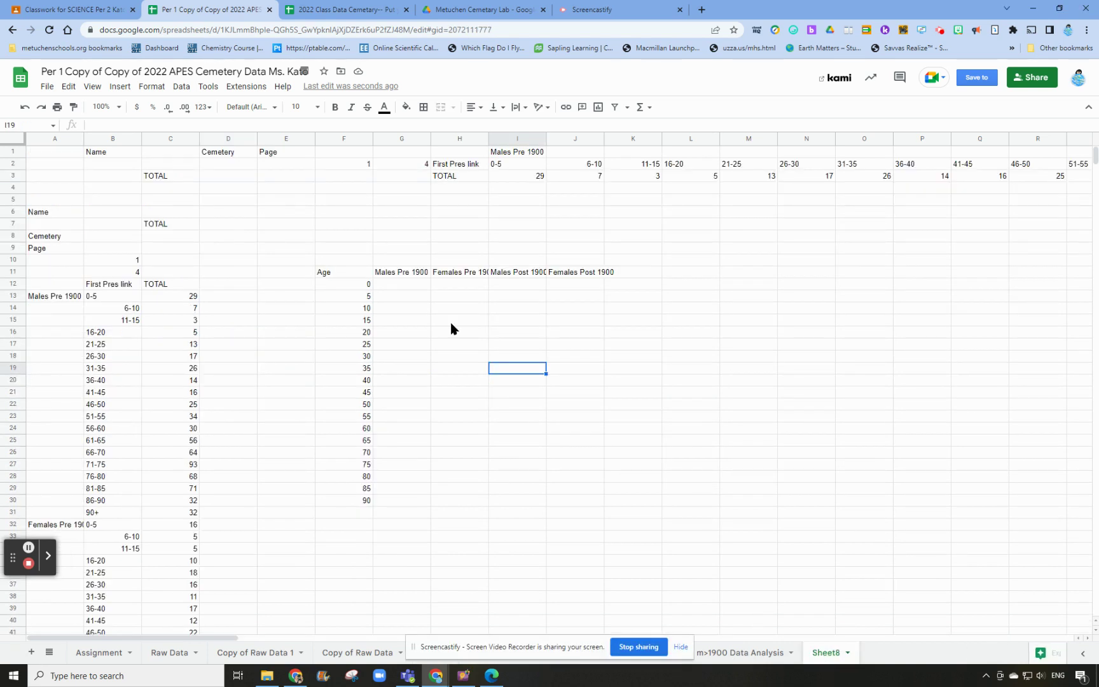
left_click(395, 285)
right_click(395, 286)
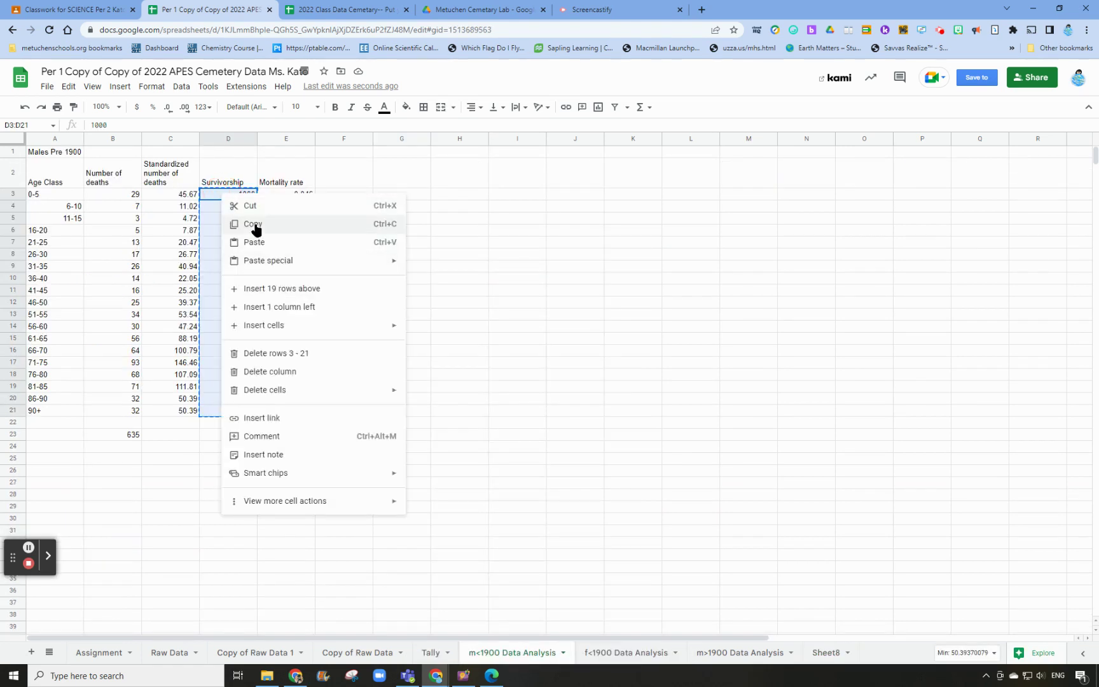
left_click(255, 225)
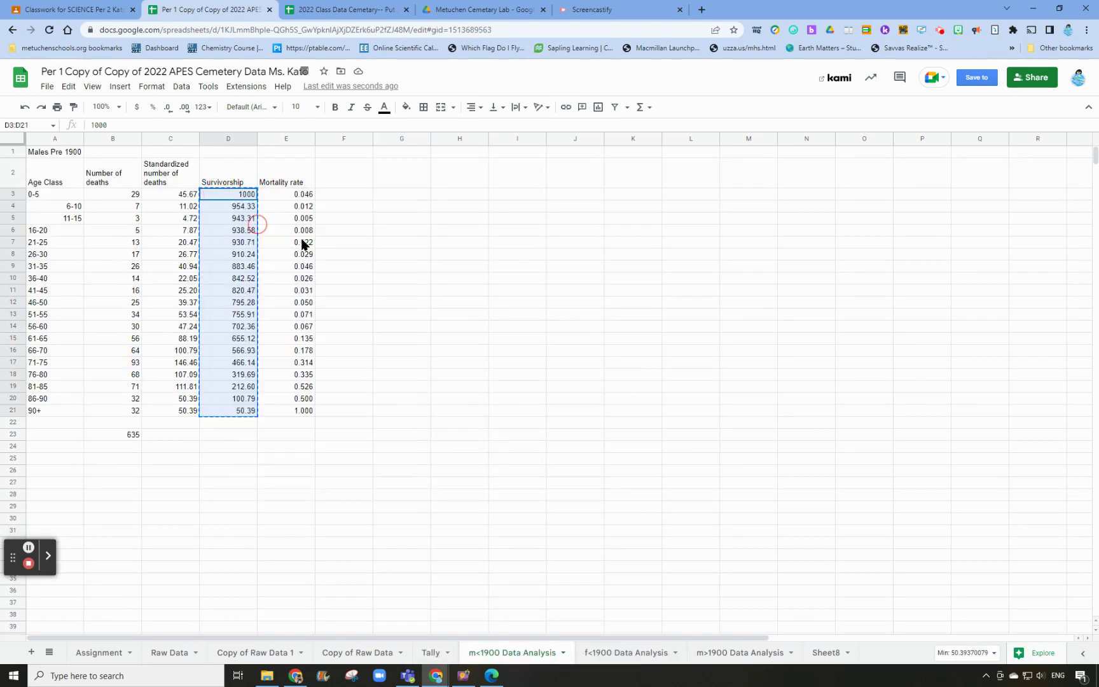
Step: Paste the copied survivorship as values only into G12:G30 of Sheet8, under Males Pre 1900
left_click(824, 653)
right_click(421, 287)
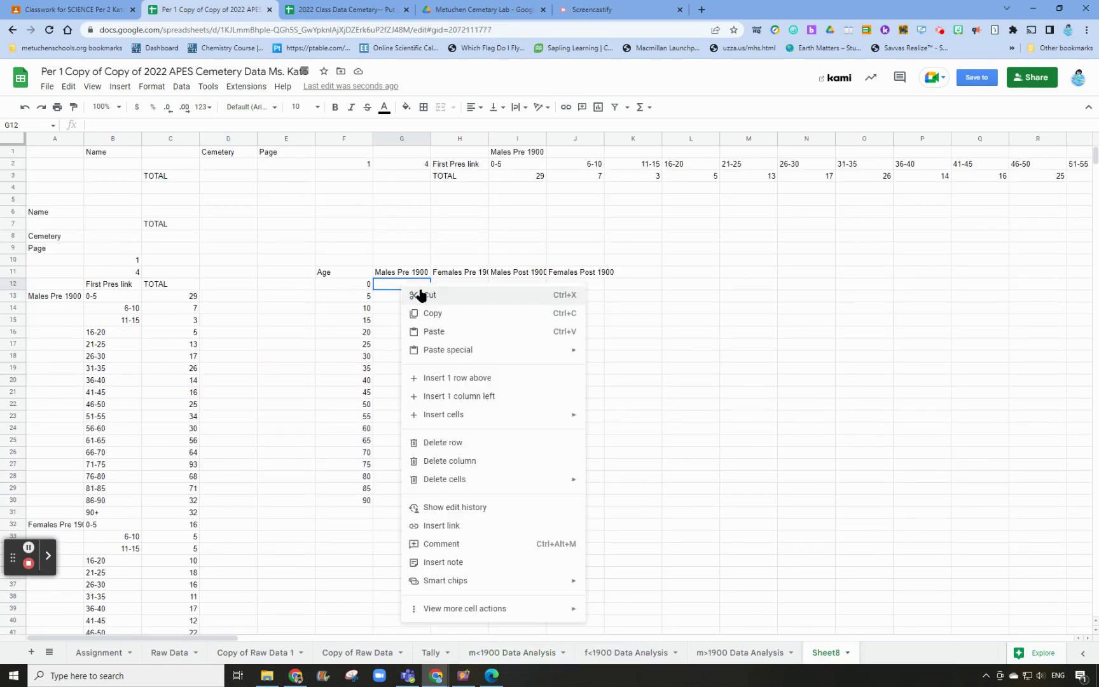
mouse_move(449, 351)
left_click(611, 353)
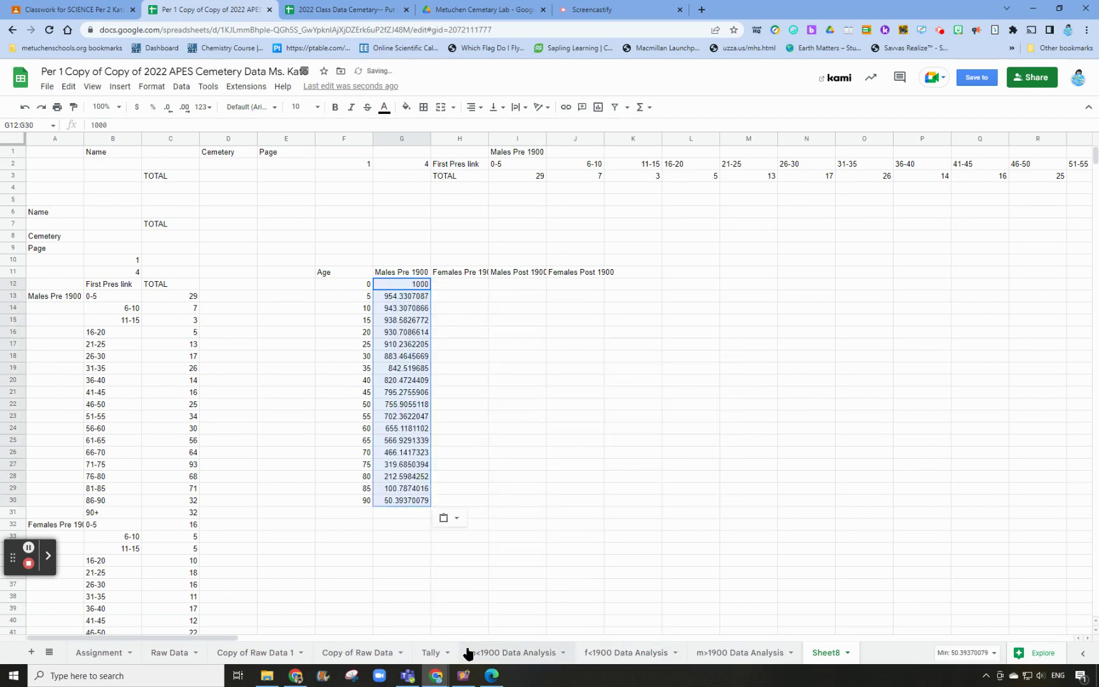
Step: Copy the survivorship values in D3:D21 of the f<1900 Data Analysis sheet
left_click(622, 652)
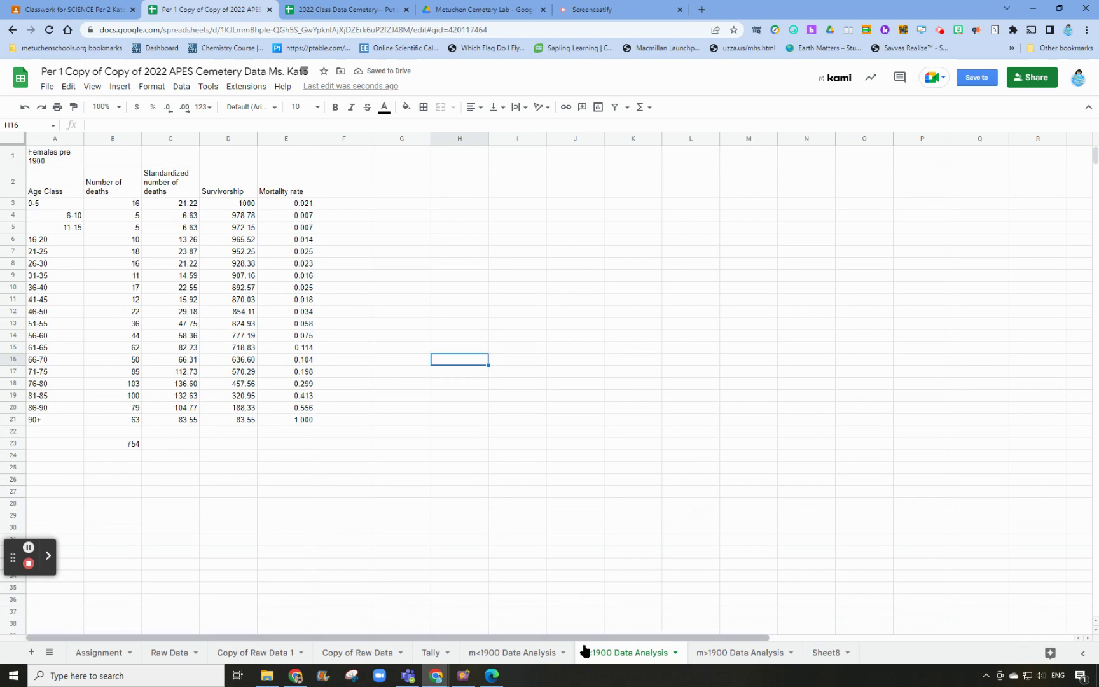
left_click_drag(223, 205, 227, 422)
right_click(227, 423)
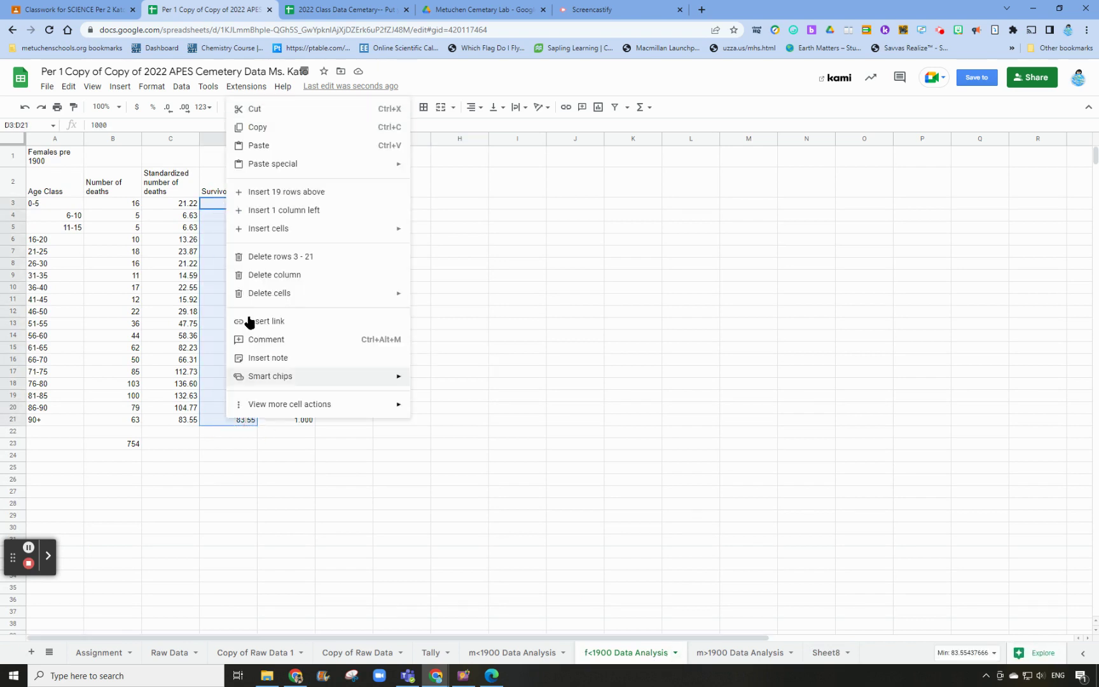
left_click(251, 125)
Step: Paste the copied survivorship as values only into H12:H30 of Sheet8, under Females Pre 1900
left_click(822, 652)
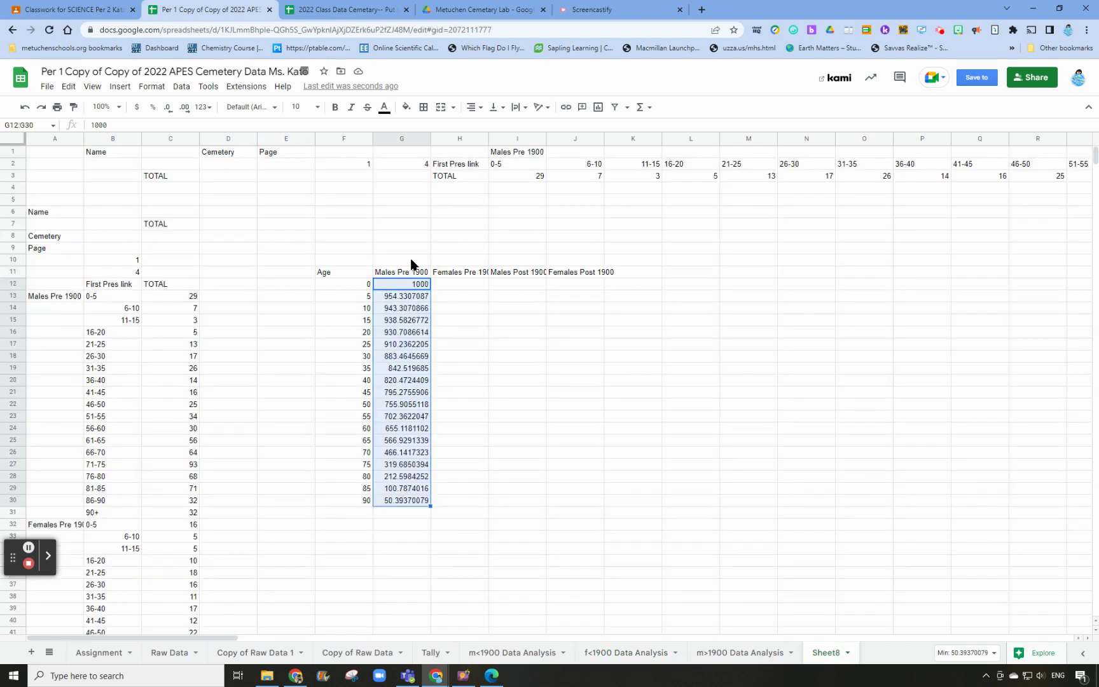
right_click(453, 284)
mouse_move(484, 353)
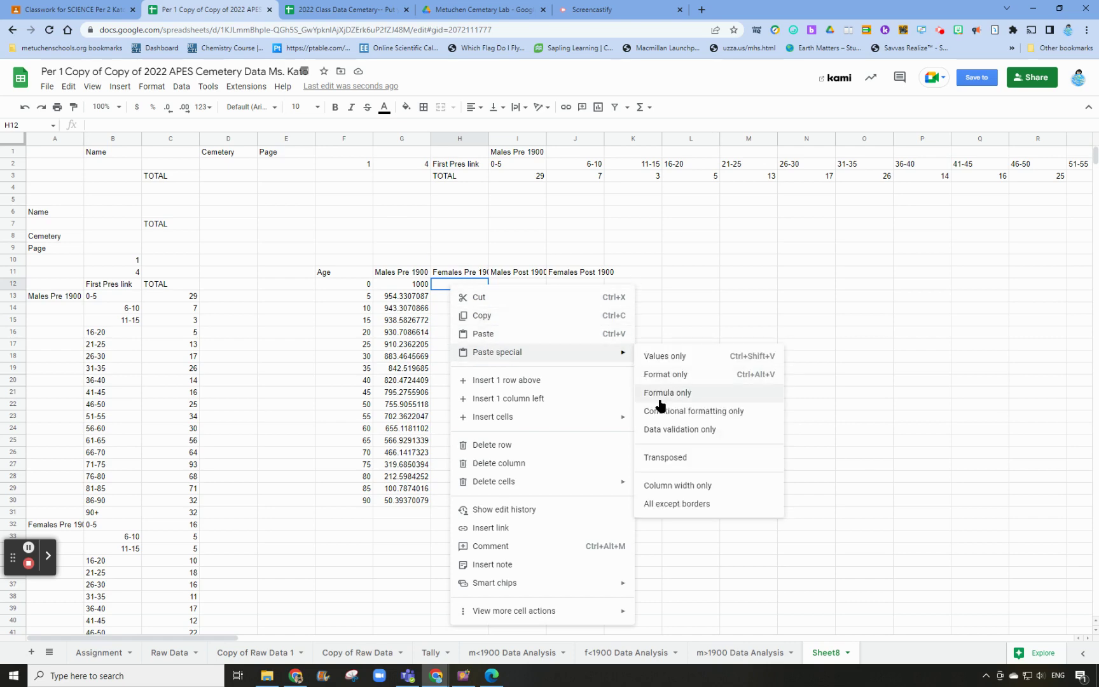
left_click(658, 356)
left_click(772, 387)
left_click(806, 440)
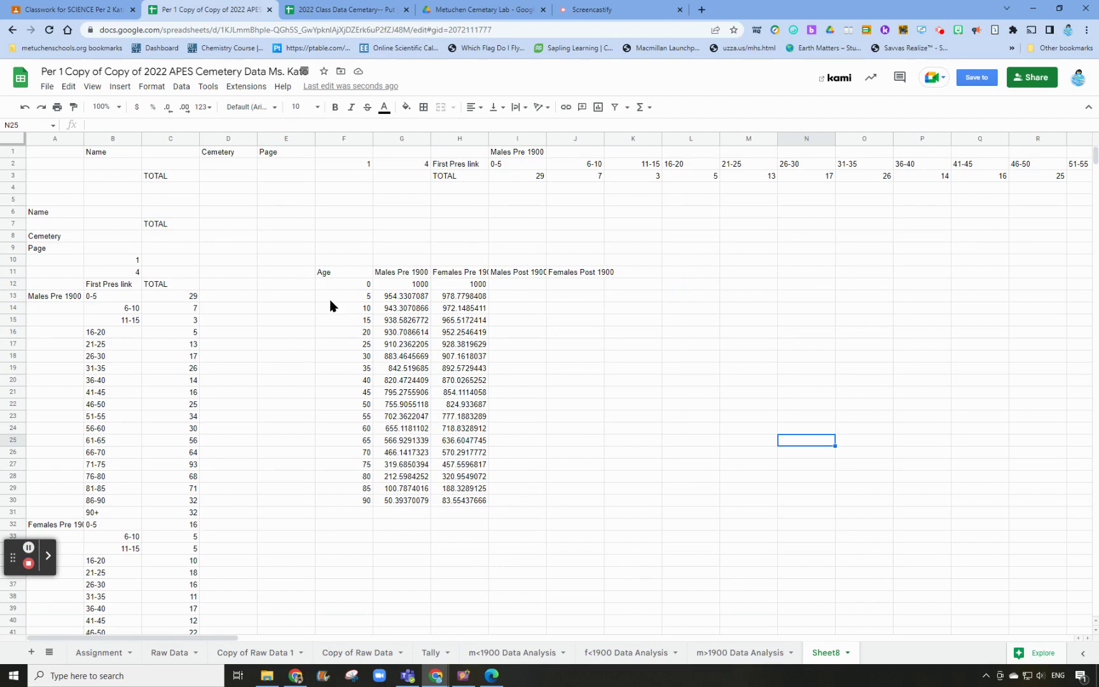
left_click_drag(331, 273, 591, 516)
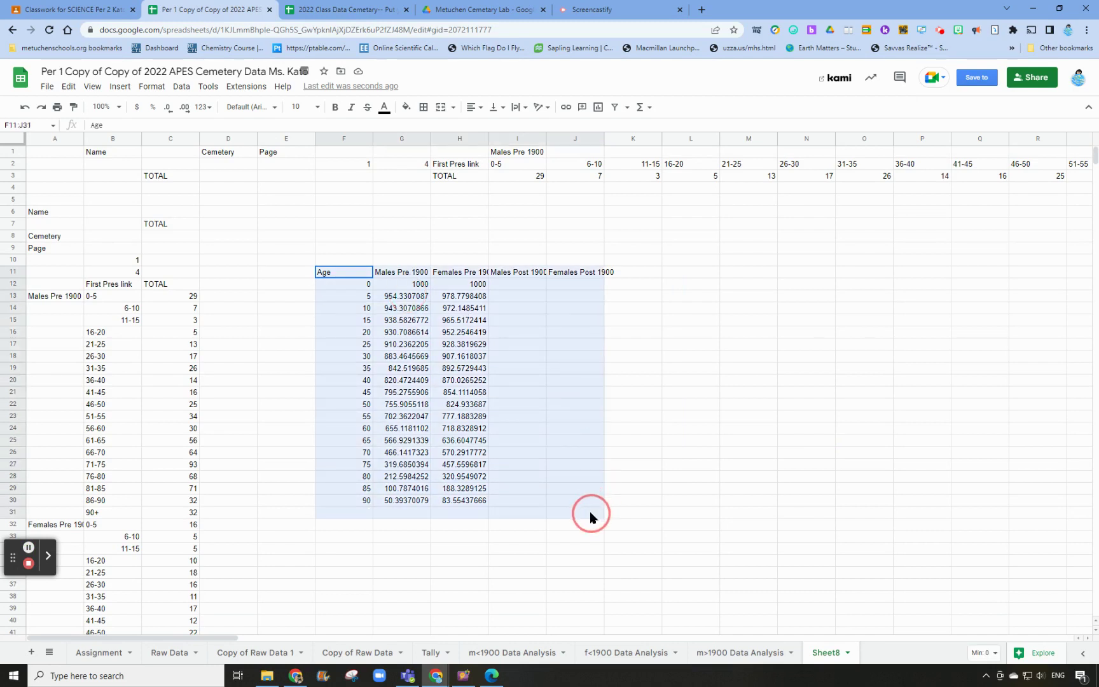
left_click(343, 311)
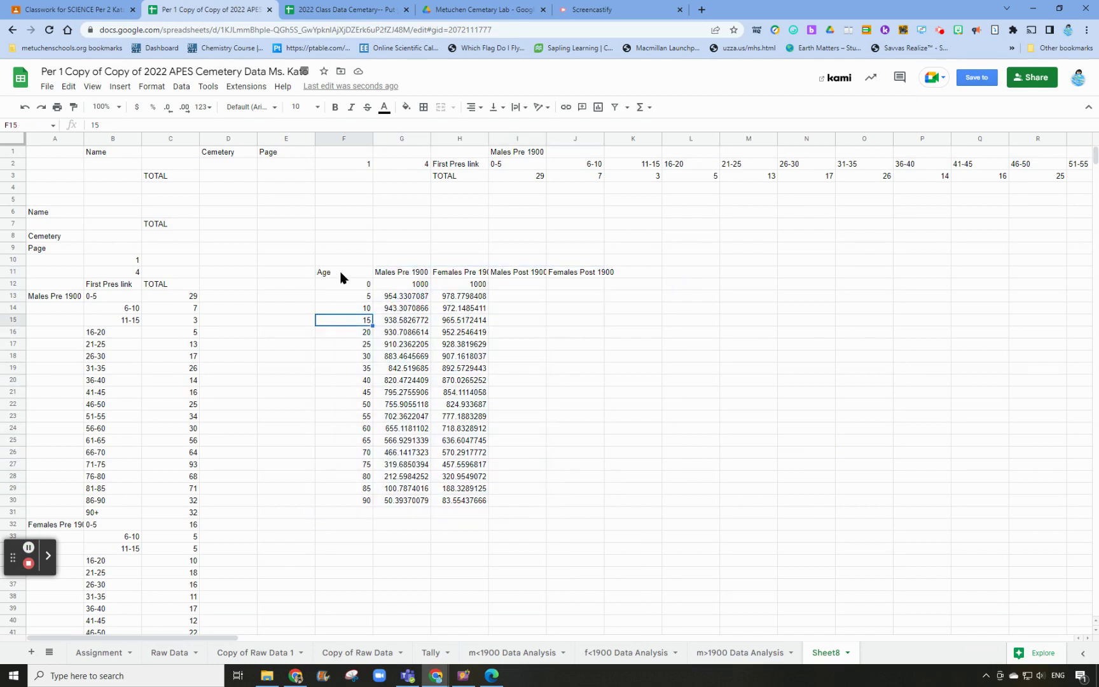
Step: Insert a chart of F11:J30 in Sheet8, use column F as labels, and make it a smooth line chart
left_click_drag(343, 274, 569, 506)
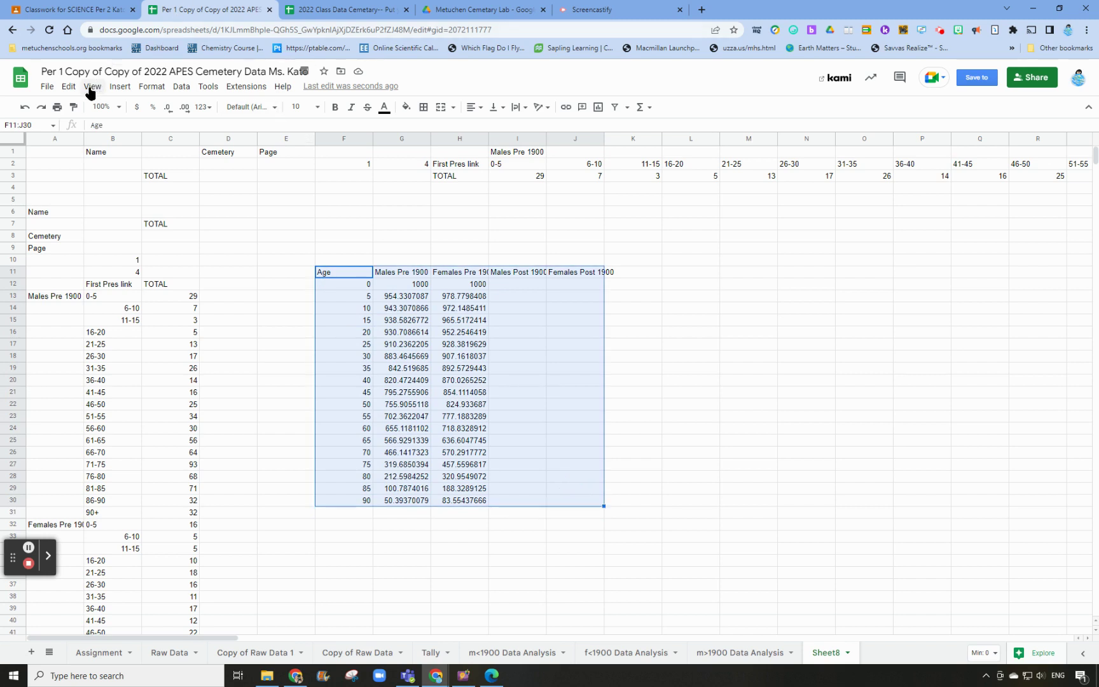
left_click(152, 86)
left_click(119, 87)
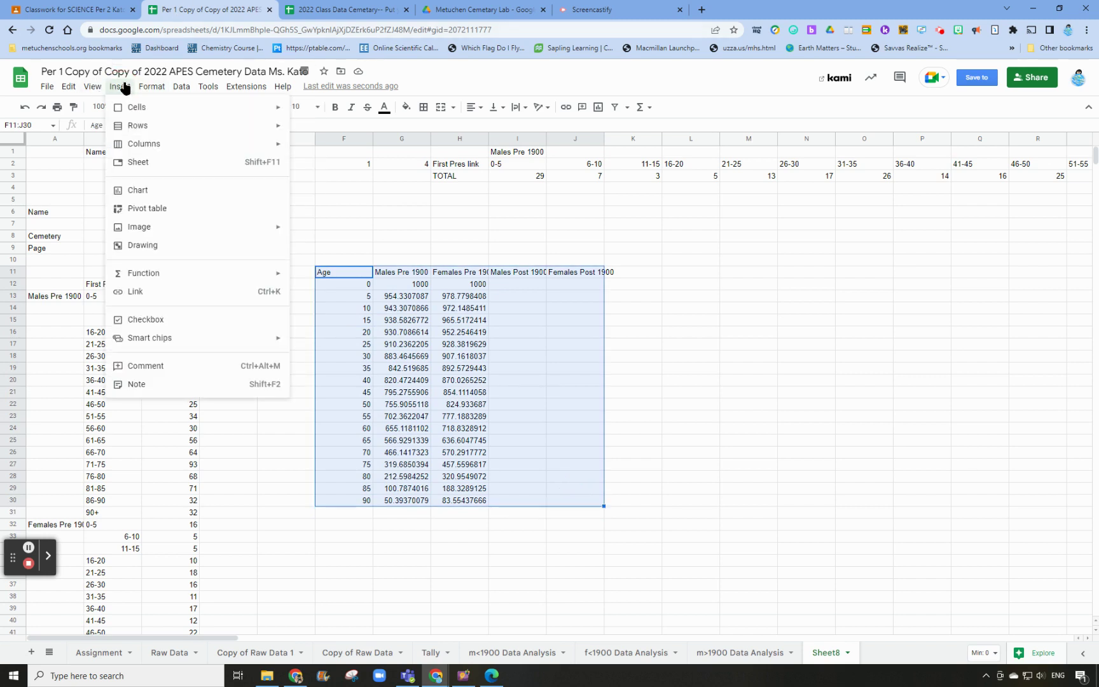
left_click(138, 190)
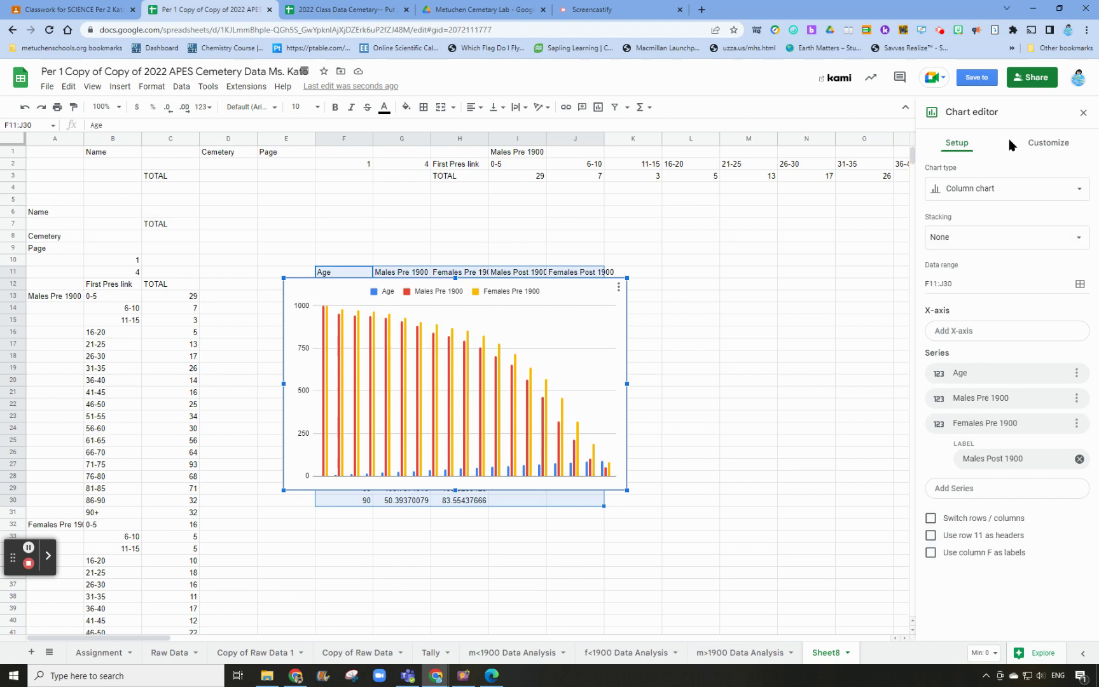
left_click(931, 552)
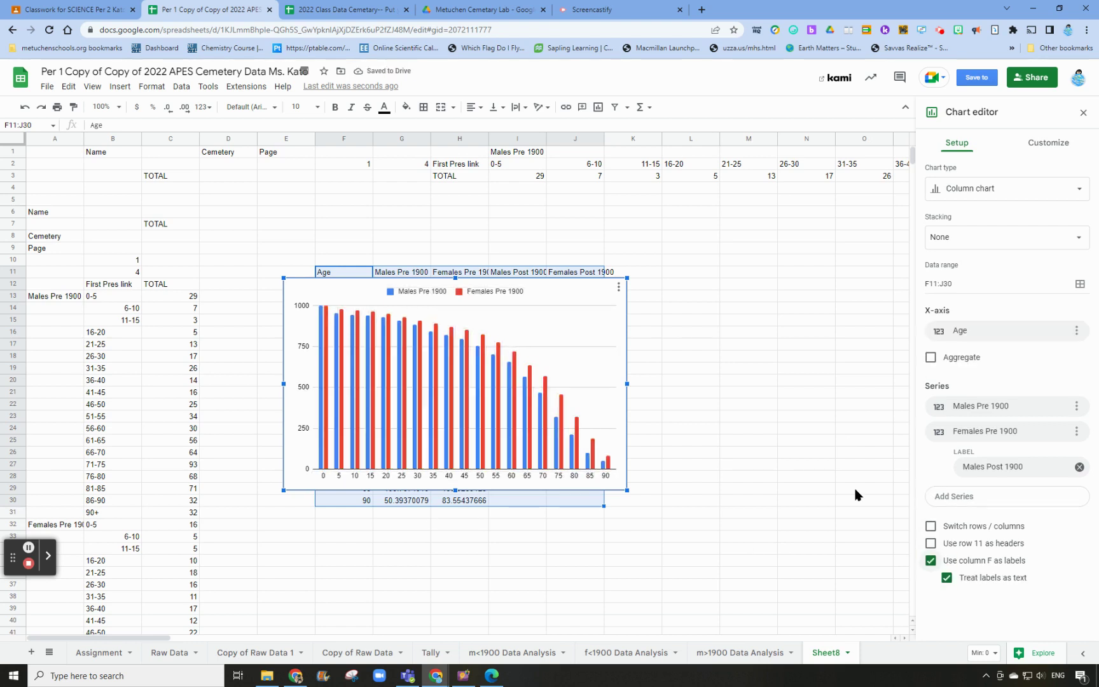
left_click(986, 188)
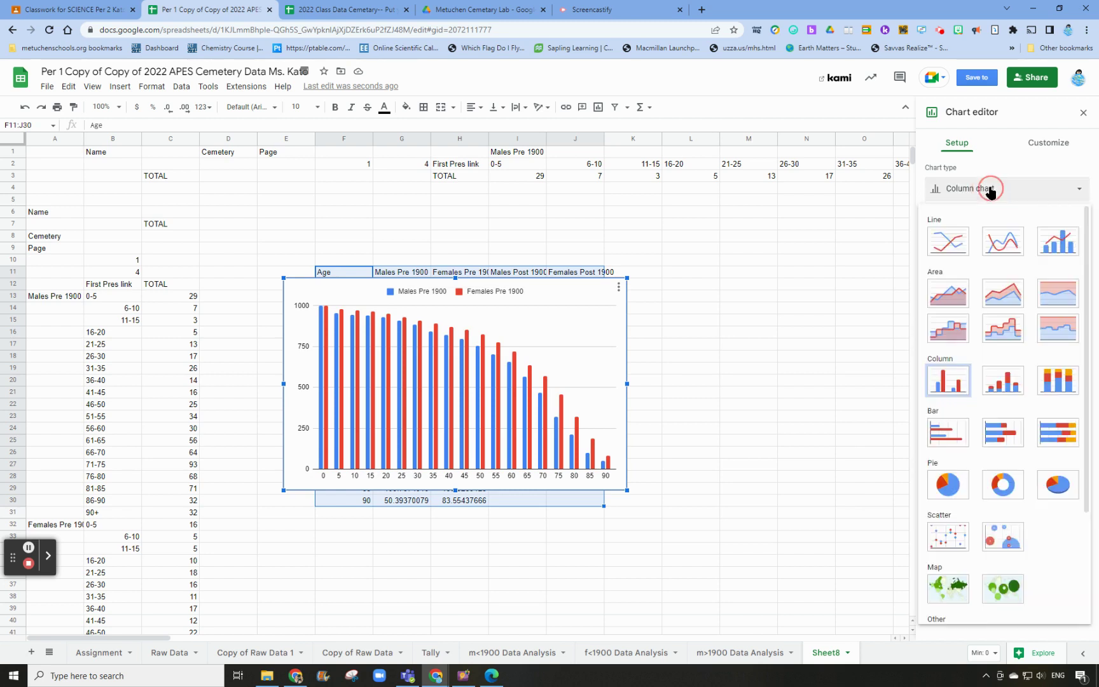
left_click(1003, 240)
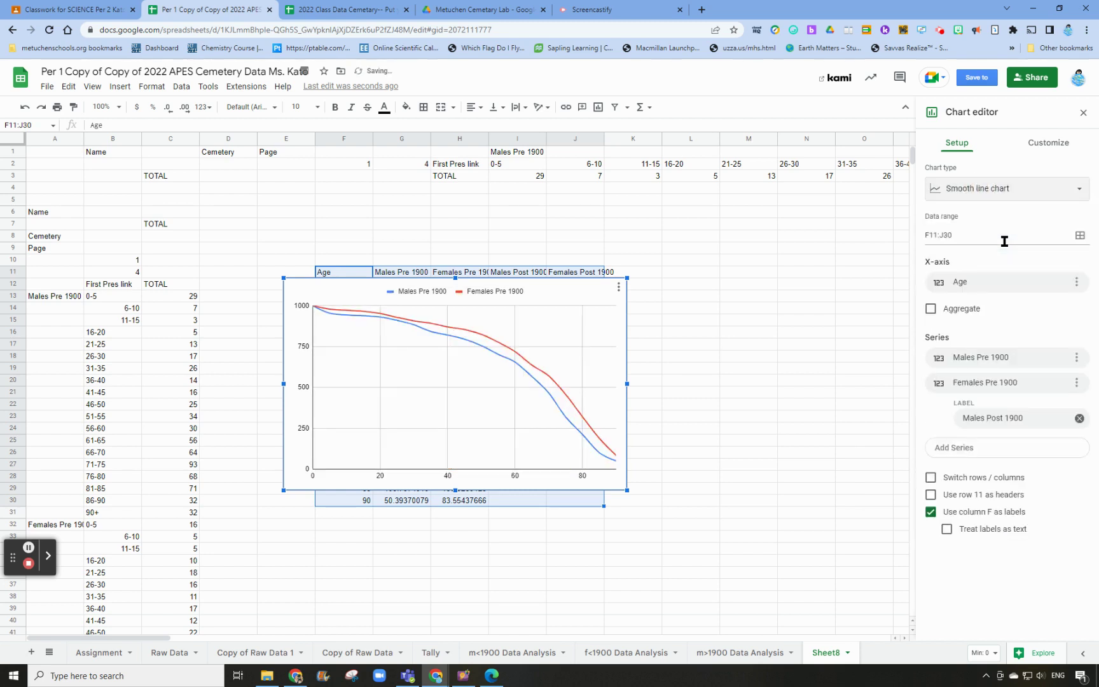
Step: Try the plain line chart type for comparison and return to the smooth line chart
left_click(990, 194)
left_click(952, 250)
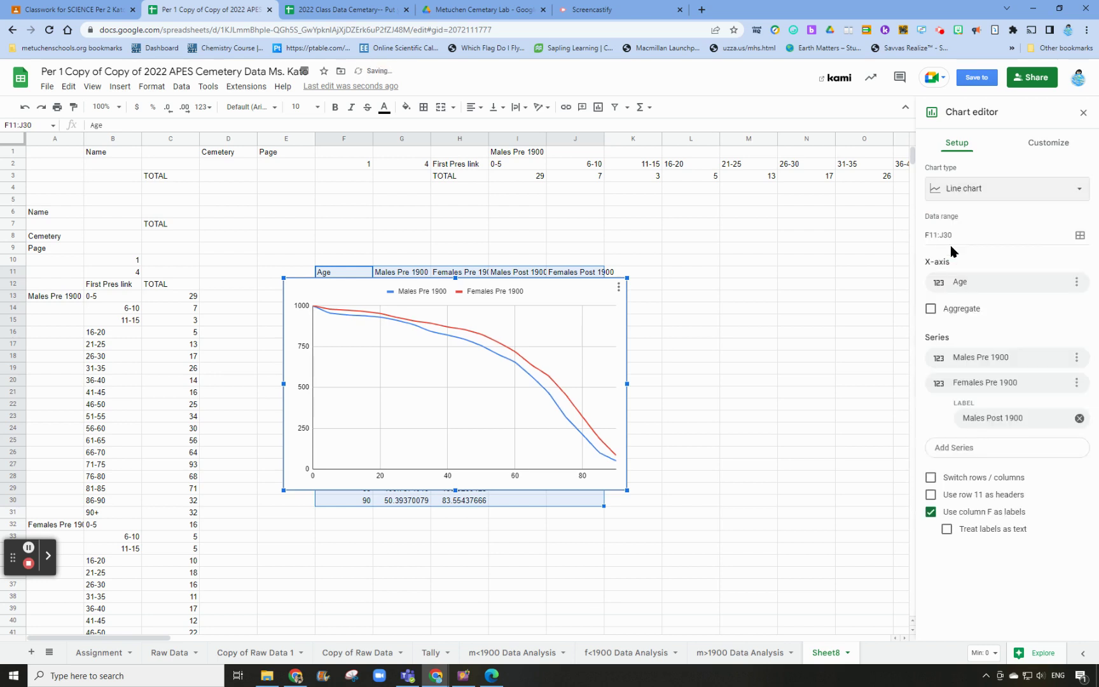
left_click(973, 191)
left_click(997, 235)
left_click(983, 194)
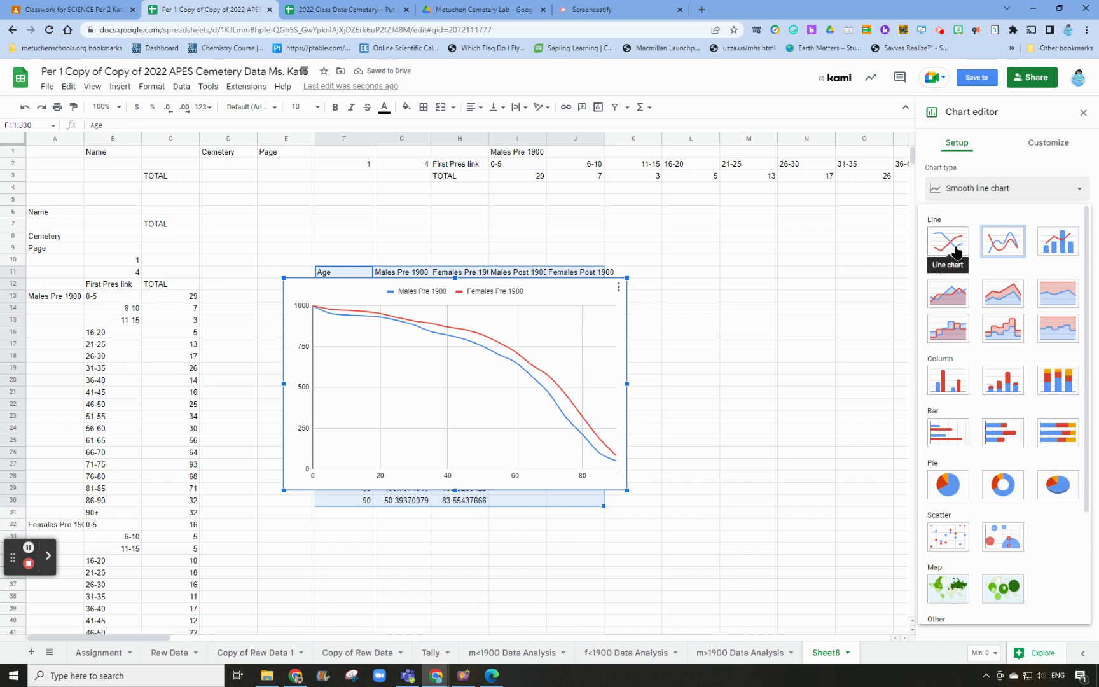
left_click(1002, 246)
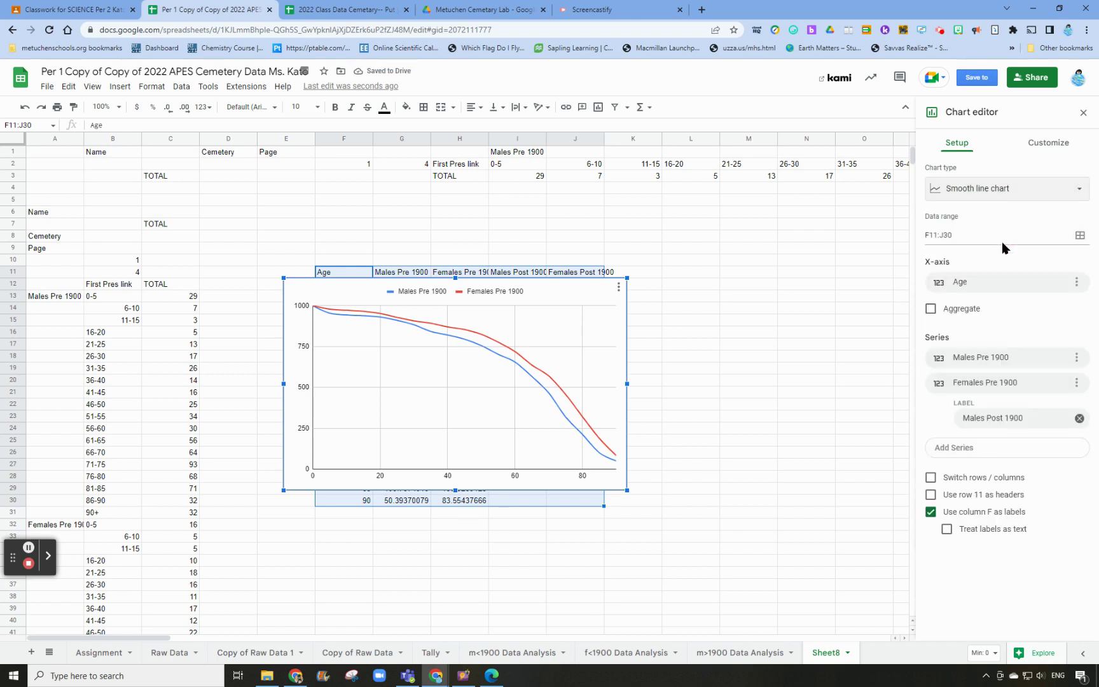
left_click(981, 194)
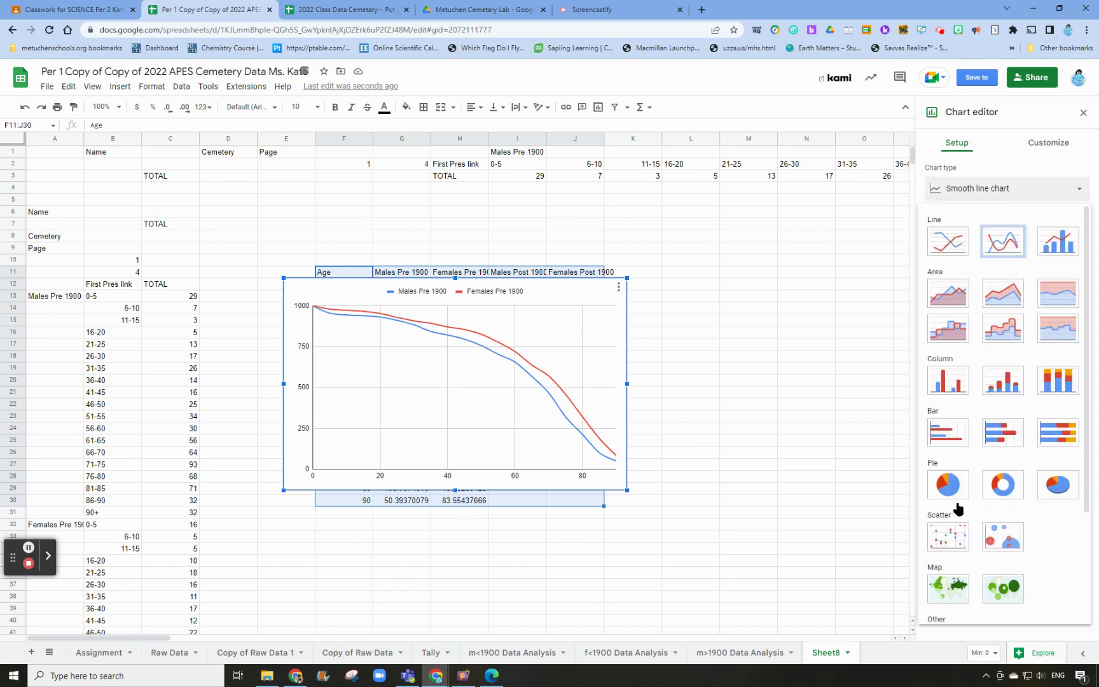
left_click(959, 189)
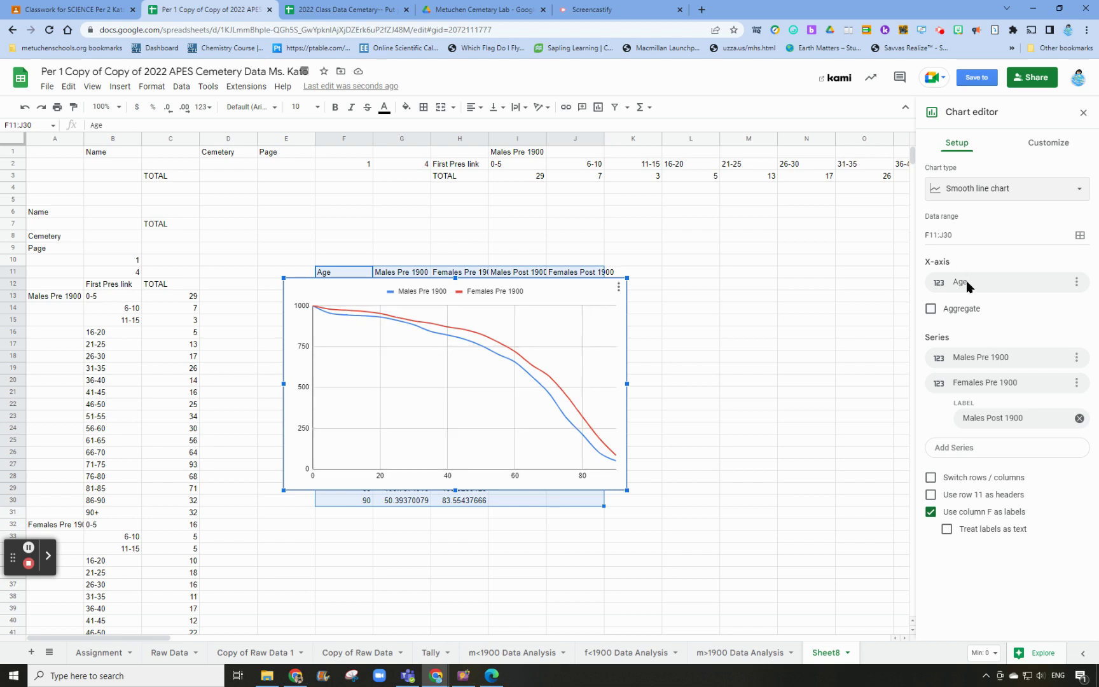
Step: Set the chart's horizontal axis title to "Age (years)"
left_click(1049, 147)
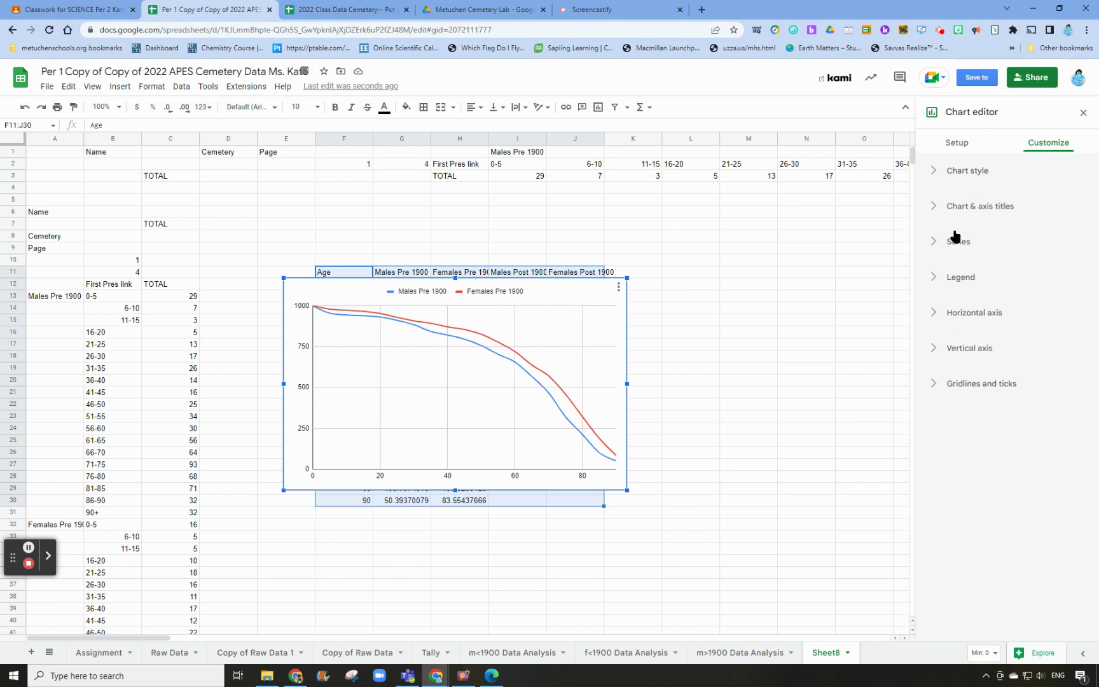
left_click(955, 206)
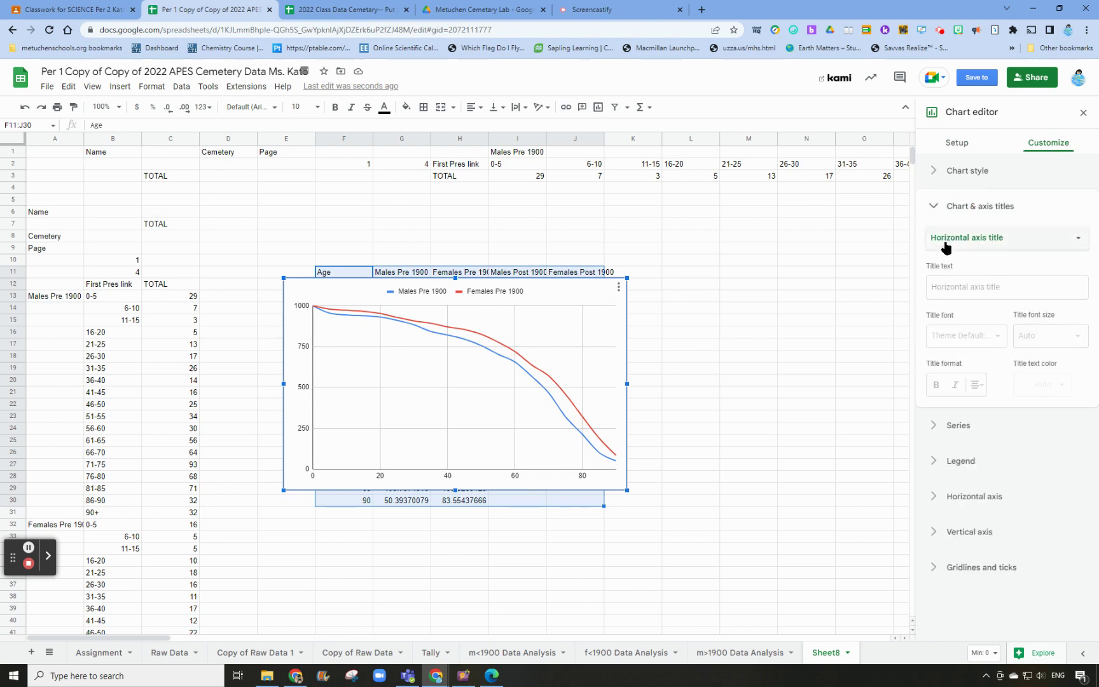
left_click(945, 285)
type("Age (years")
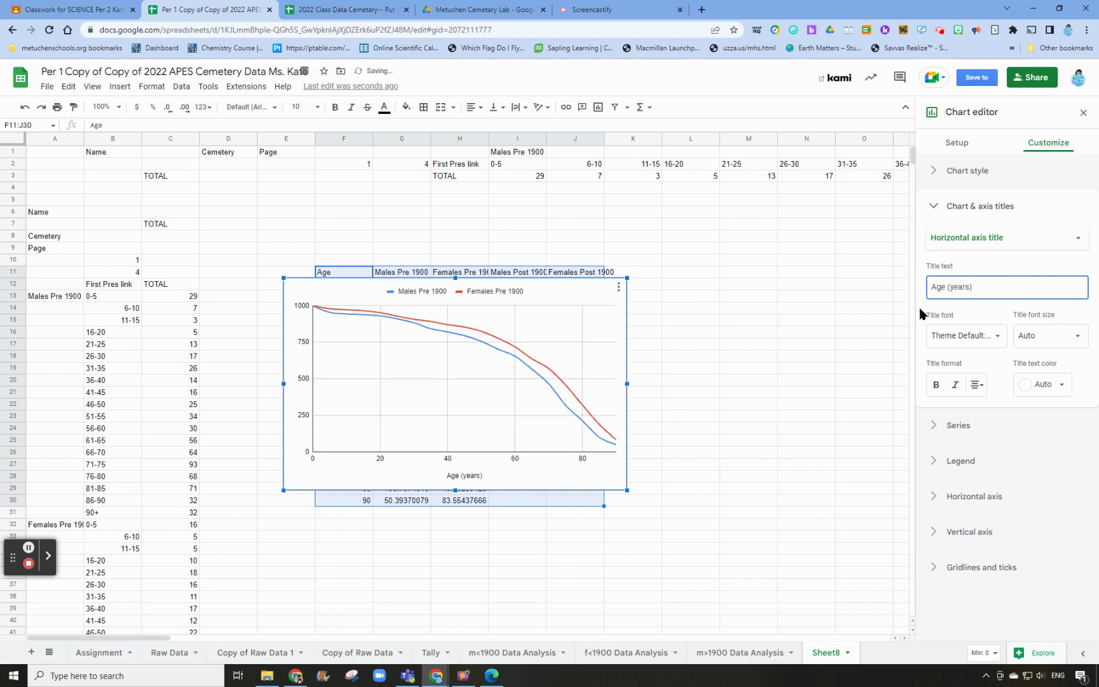
Step: Set the chart's vertical axis title to "Survivorship"
left_click(992, 243)
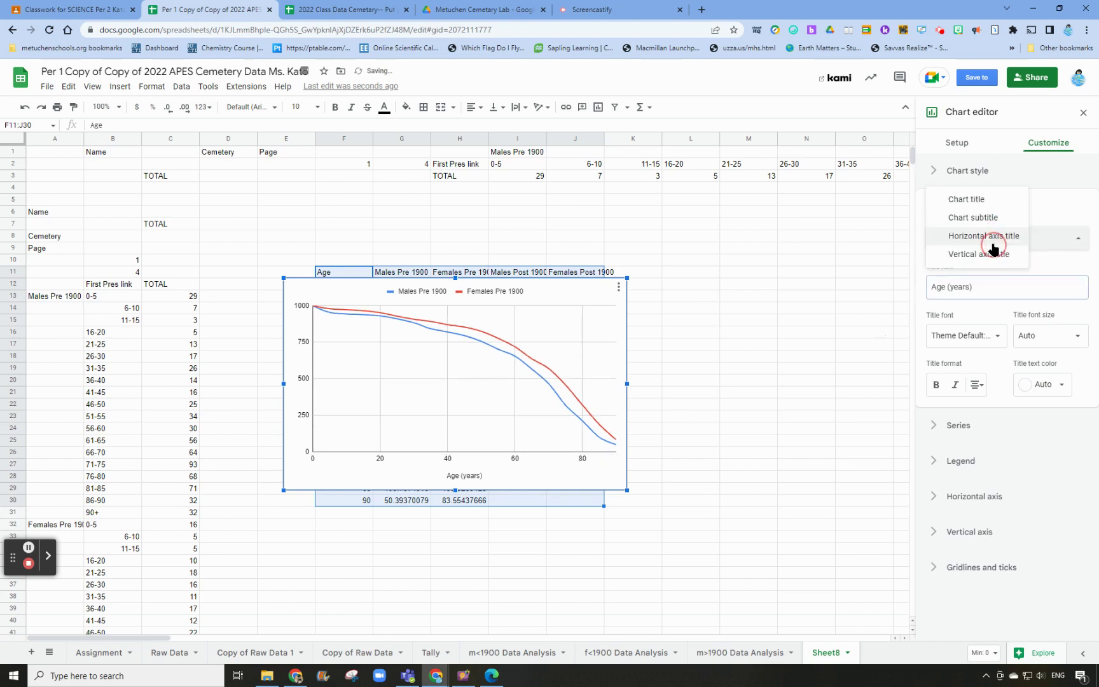
left_click(970, 254)
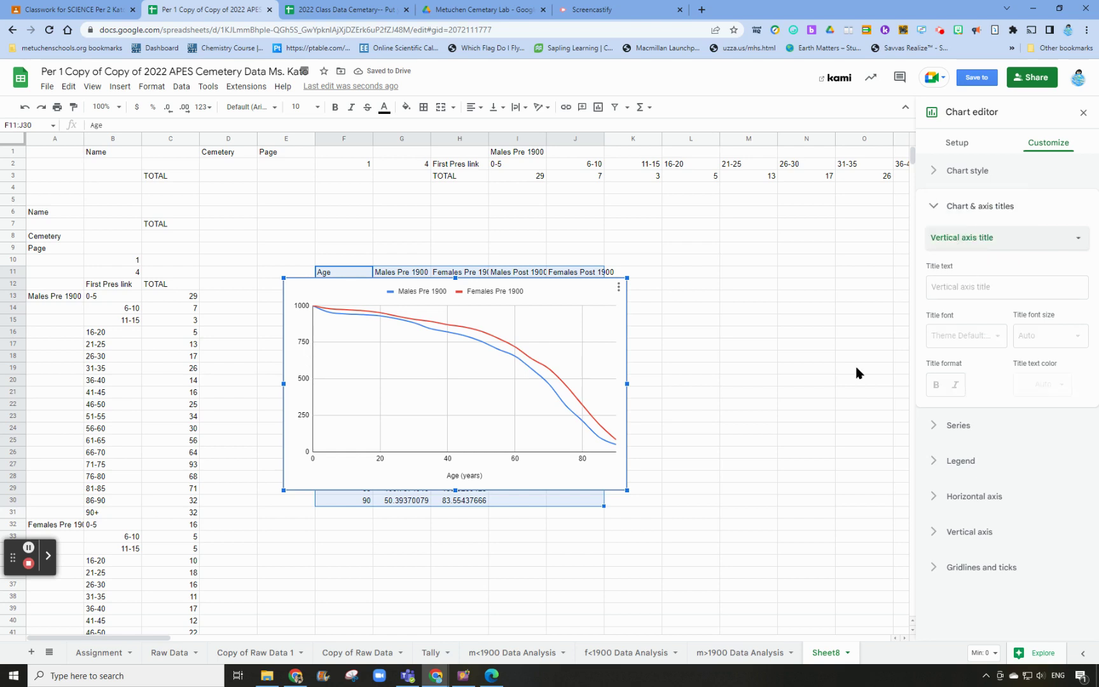
left_click(965, 285)
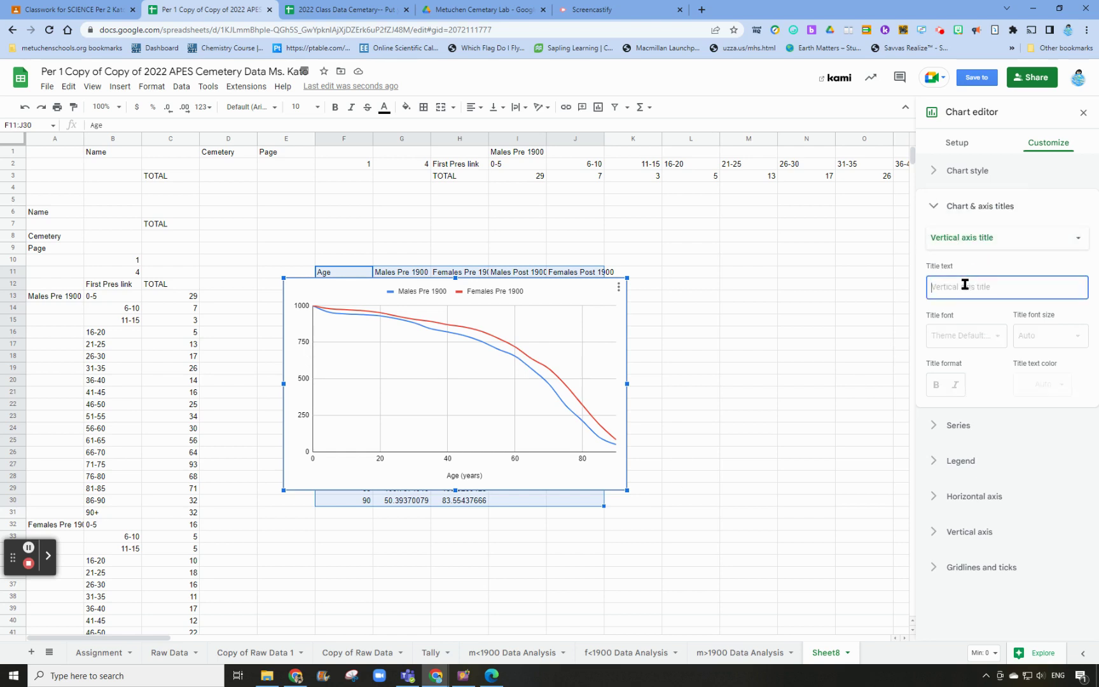
type("Survivorship")
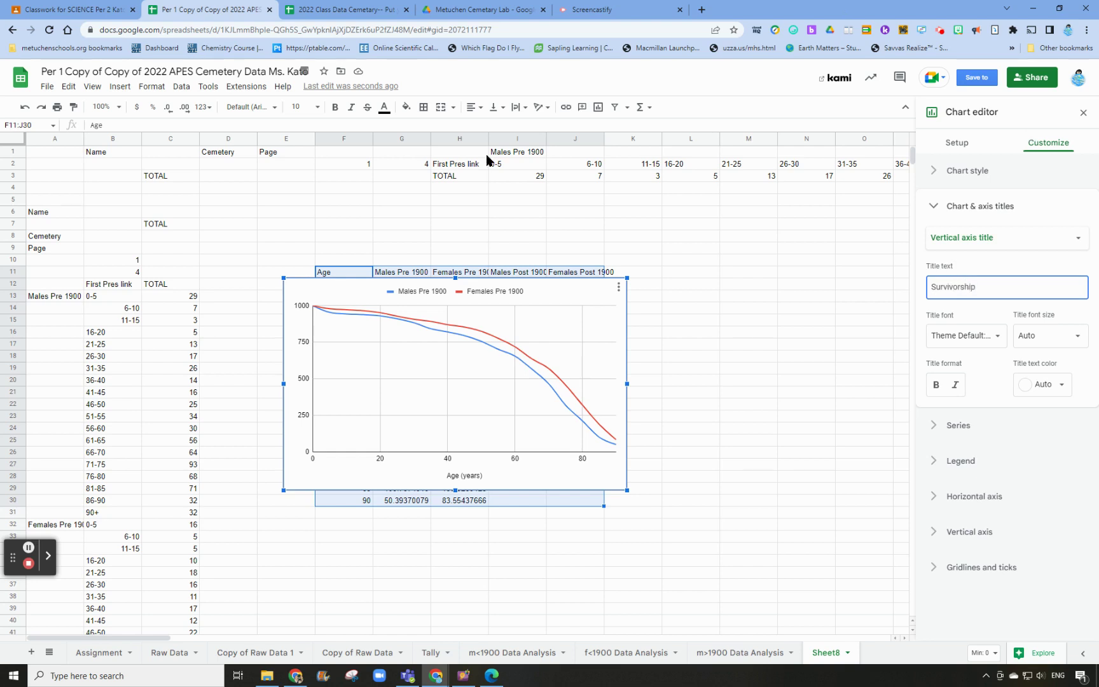
Step: Consult the survivorship curve figure in the lab PDF and retitle the chart's vertical axis "Log number of survivors"
left_click(93, 10)
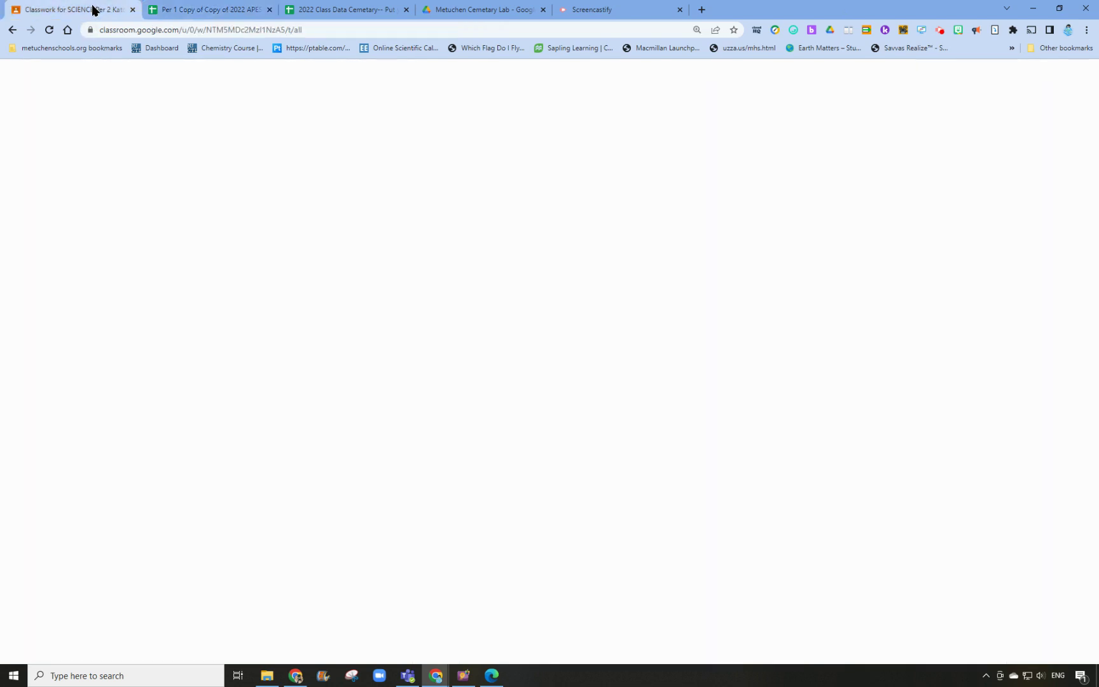
scroll(499, 332, "down", 9)
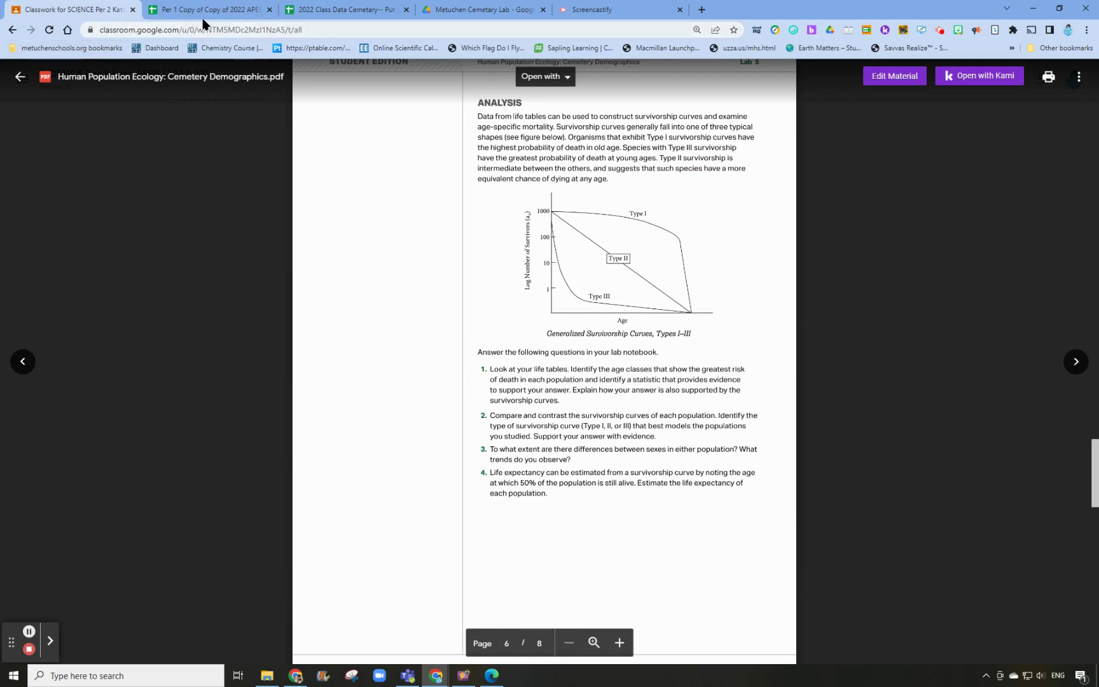
left_click(252, 13)
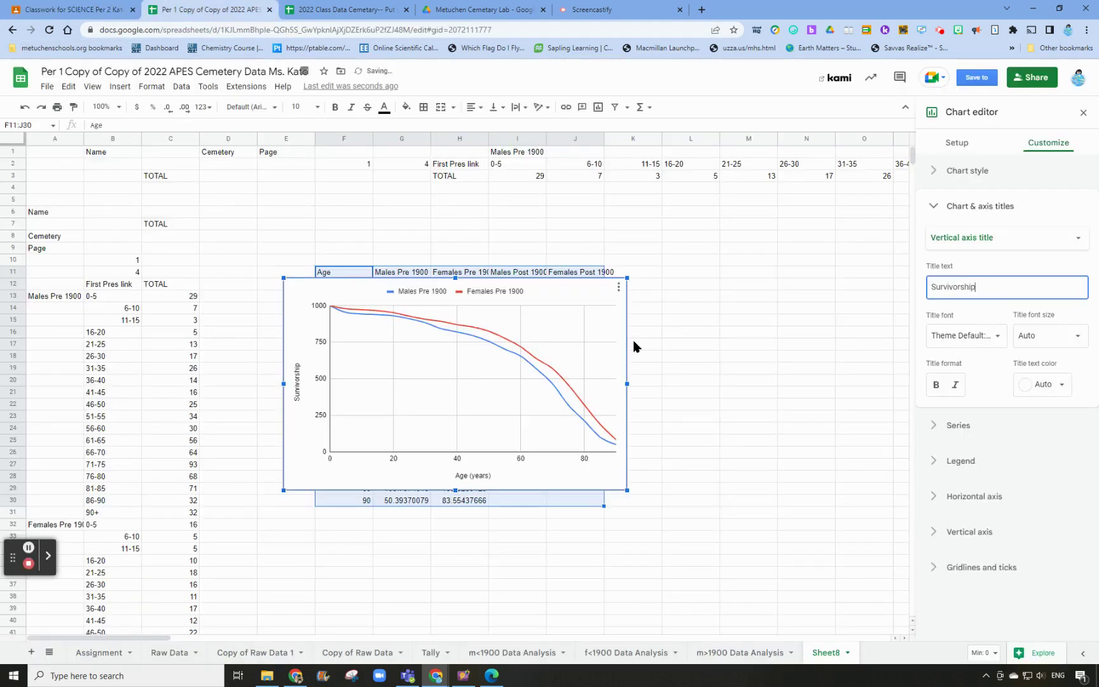
left_click(298, 384)
left_click(298, 384)
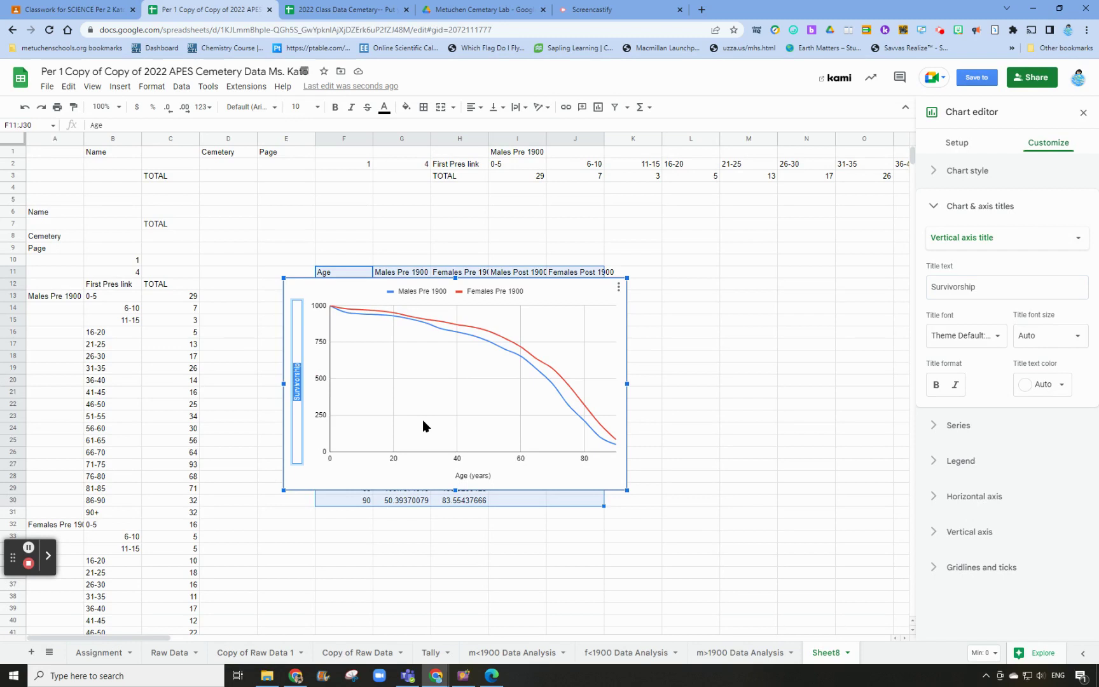
type("Log number of survivors")
key("Return")
Step: Turn on the log scale for the chart's vertical axis
left_click(320, 383)
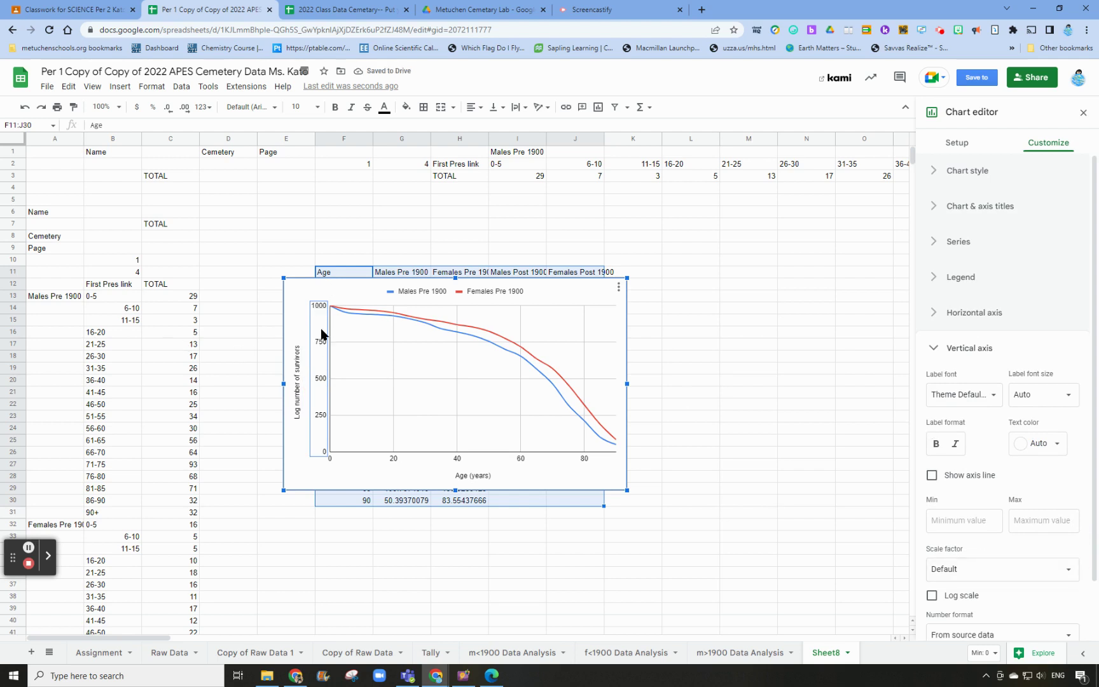
scroll(925, 421, "down", 1)
left_click(931, 595)
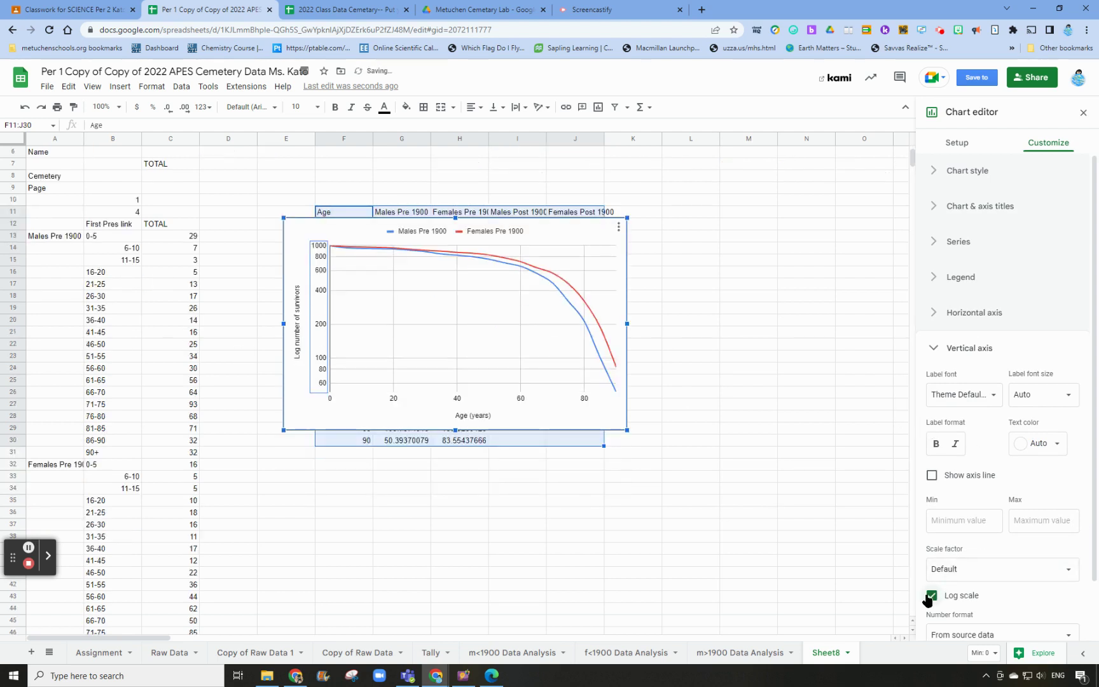
scroll(551, 336, "up", 1)
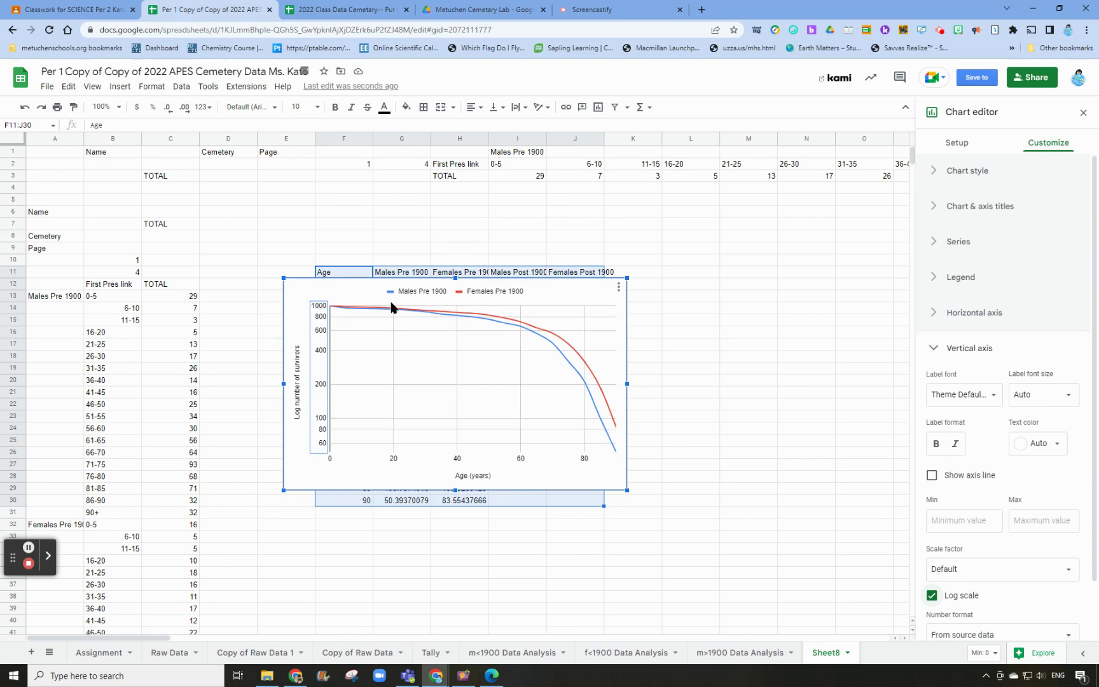
Step: Move the chart lower to uncover the first rows of the survivorship table, and copy the chart
left_click_drag(557, 292, 612, 372)
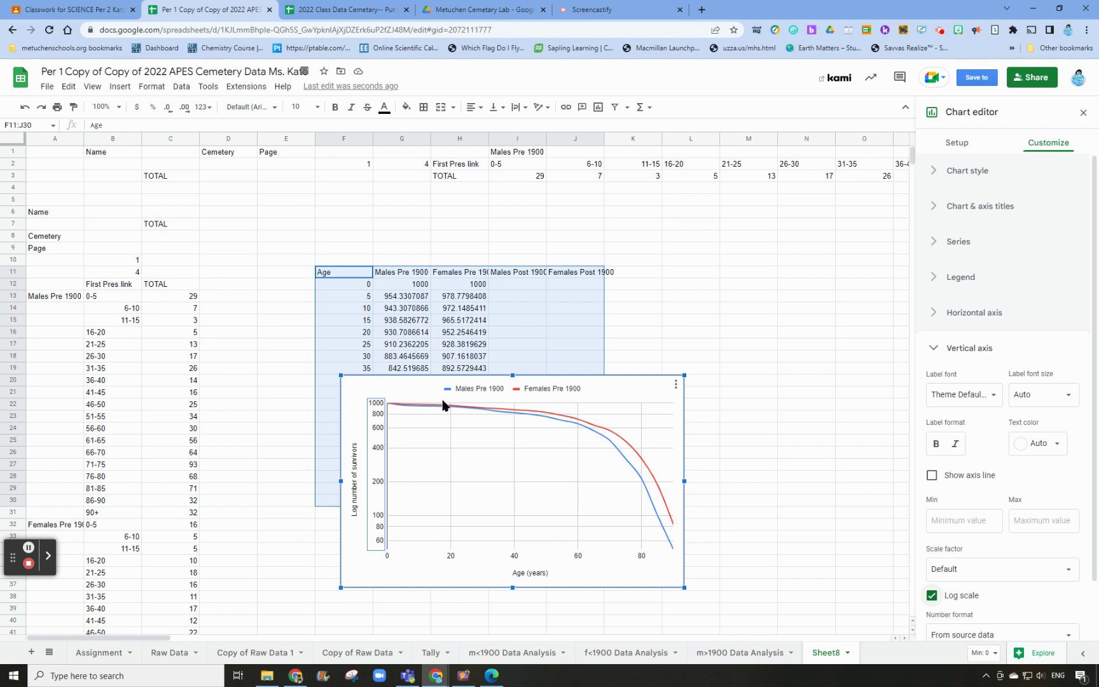
right_click(609, 386)
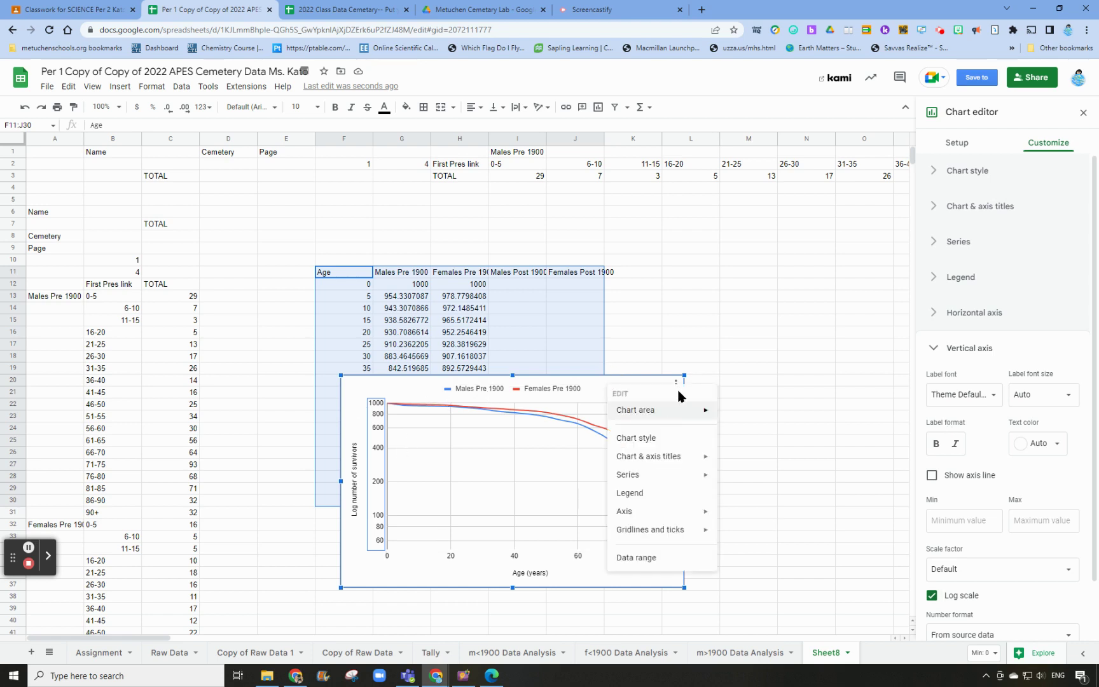
left_click(676, 384)
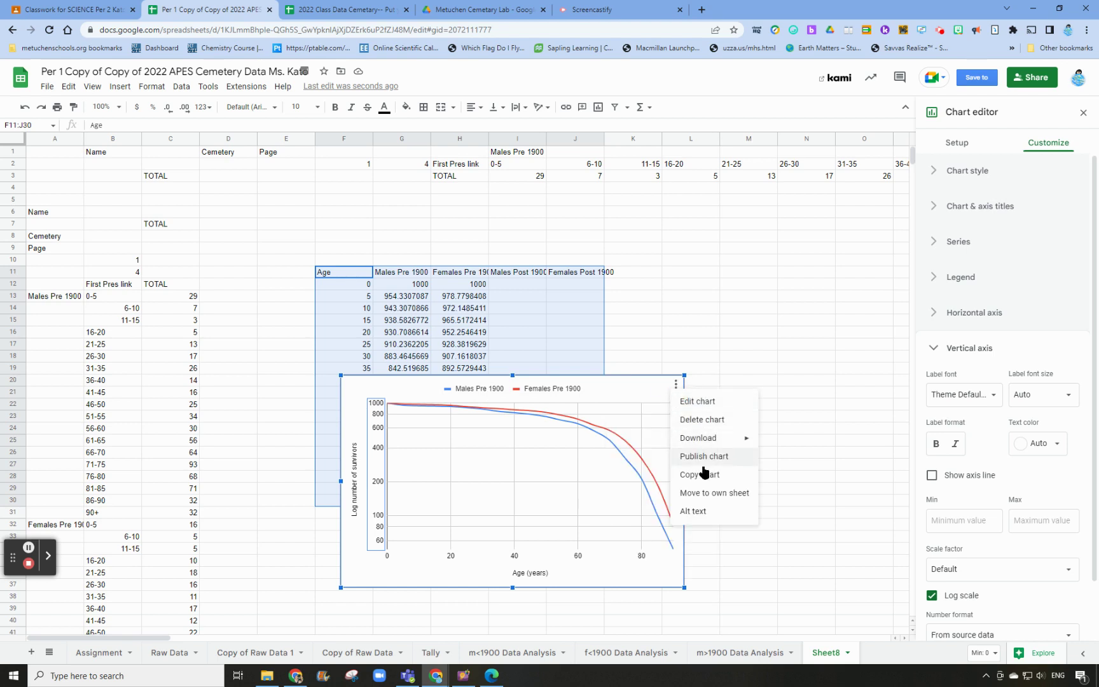
left_click(697, 478)
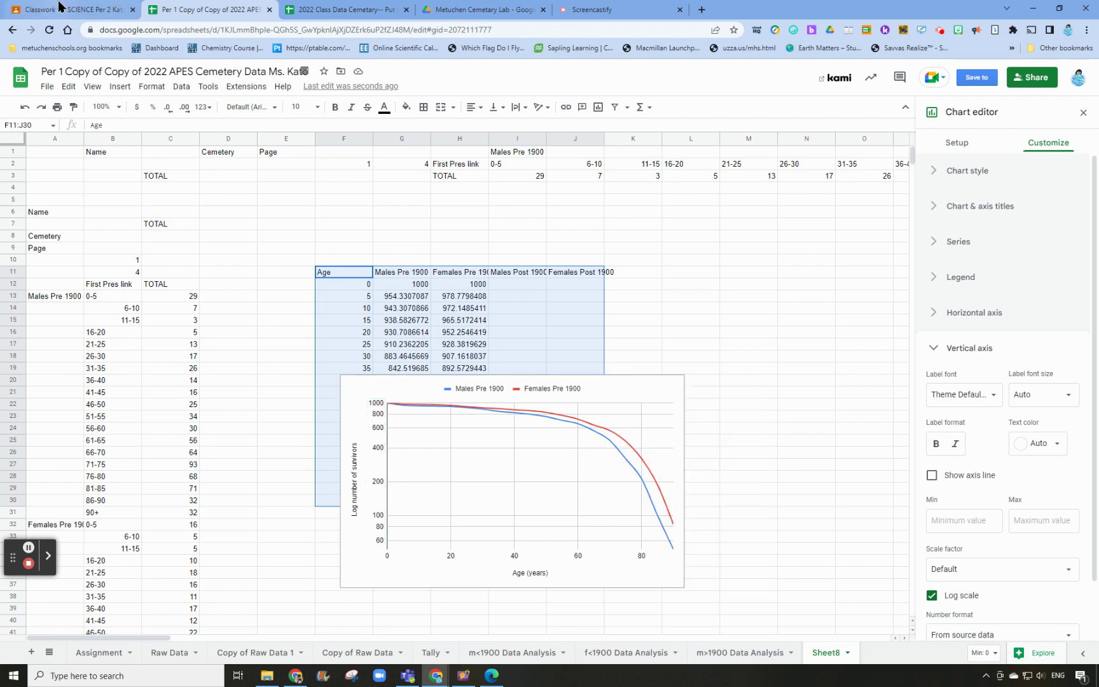
Step: Open the Human Population Ecology Google Docs worksheet from the Classroom assignment and look through its questions
left_click(62, 9)
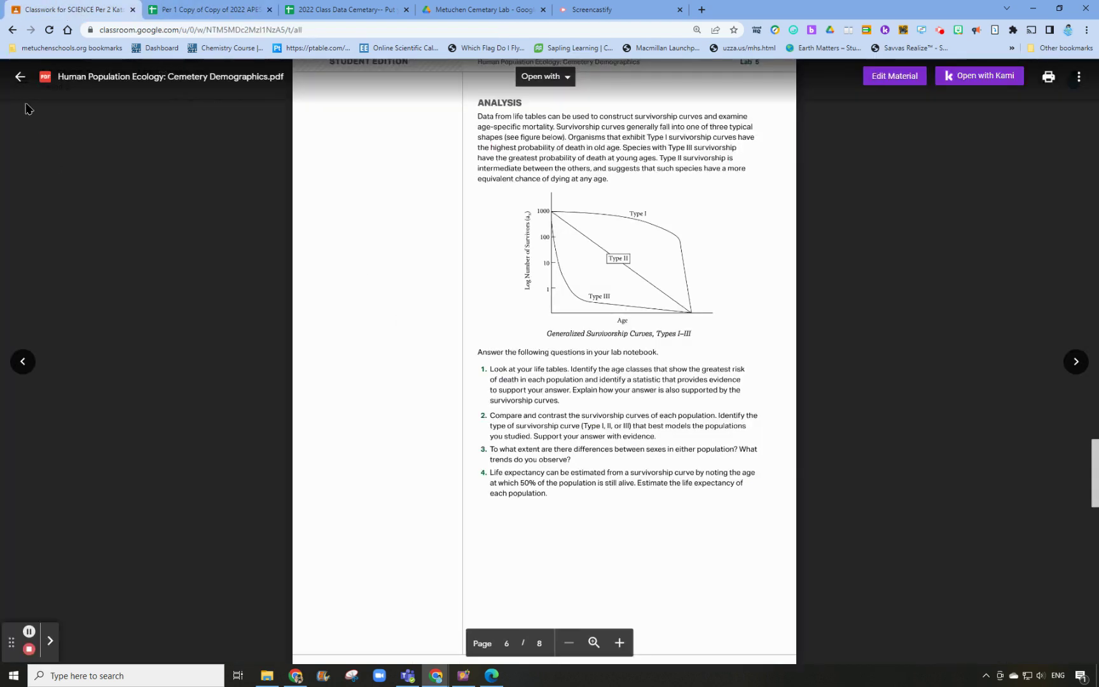
scroll(452, 418, "up", 3)
left_click(20, 76)
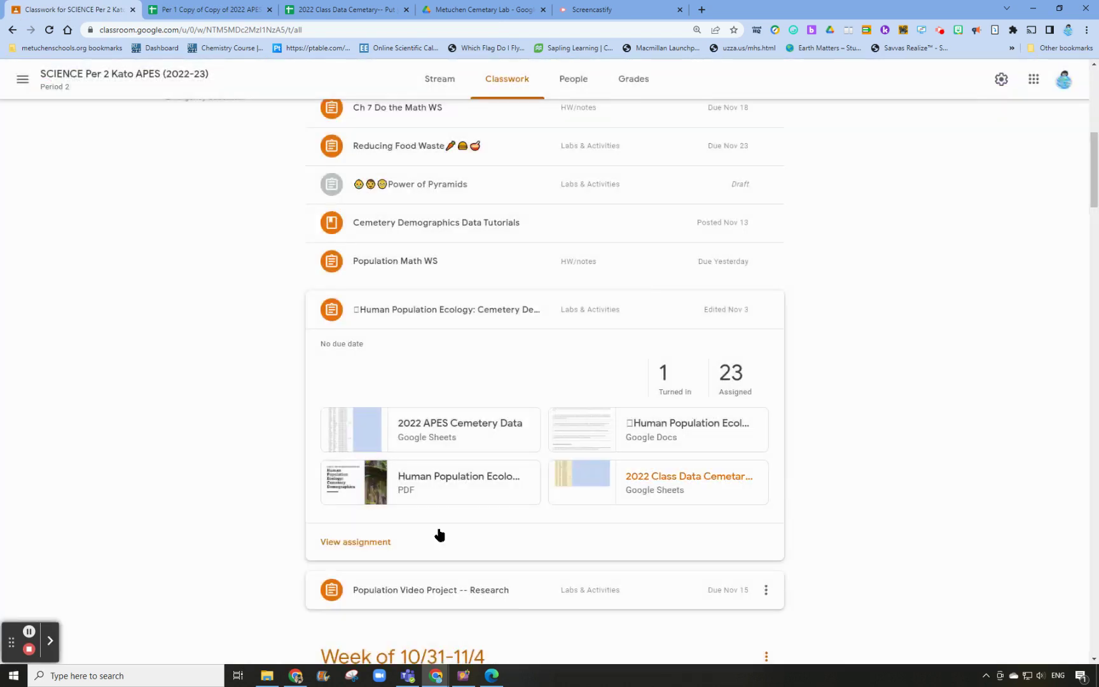
left_click(688, 422)
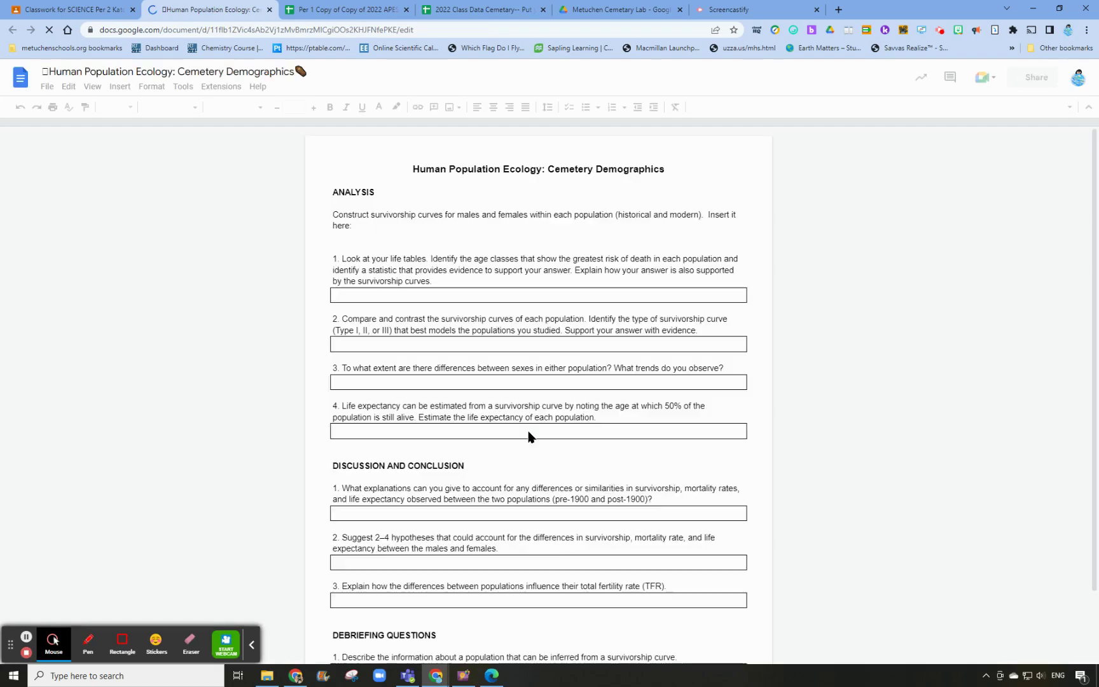
scroll(454, 392, "down", 10)
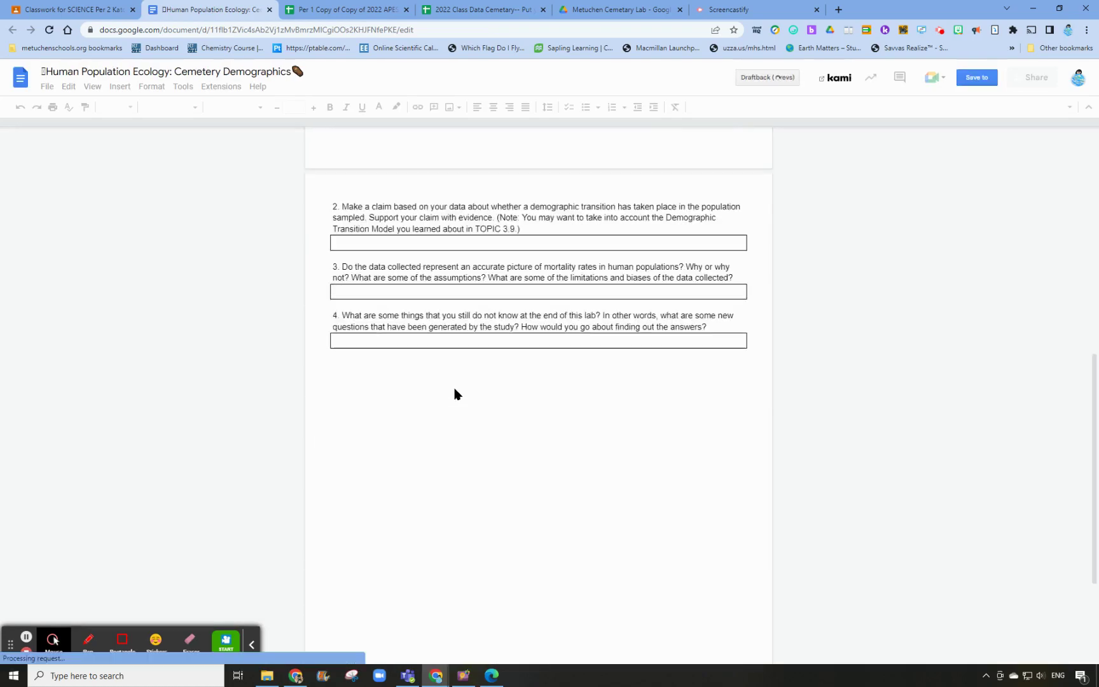
scroll(454, 393, "up", 6)
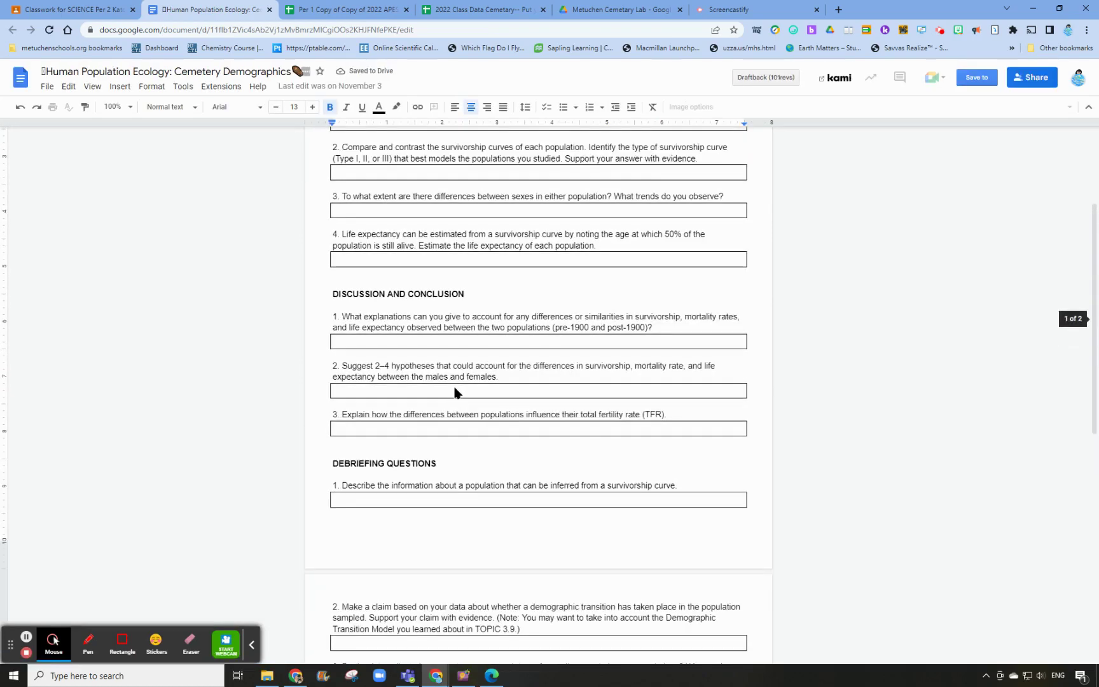
scroll(493, 395, "up", 3)
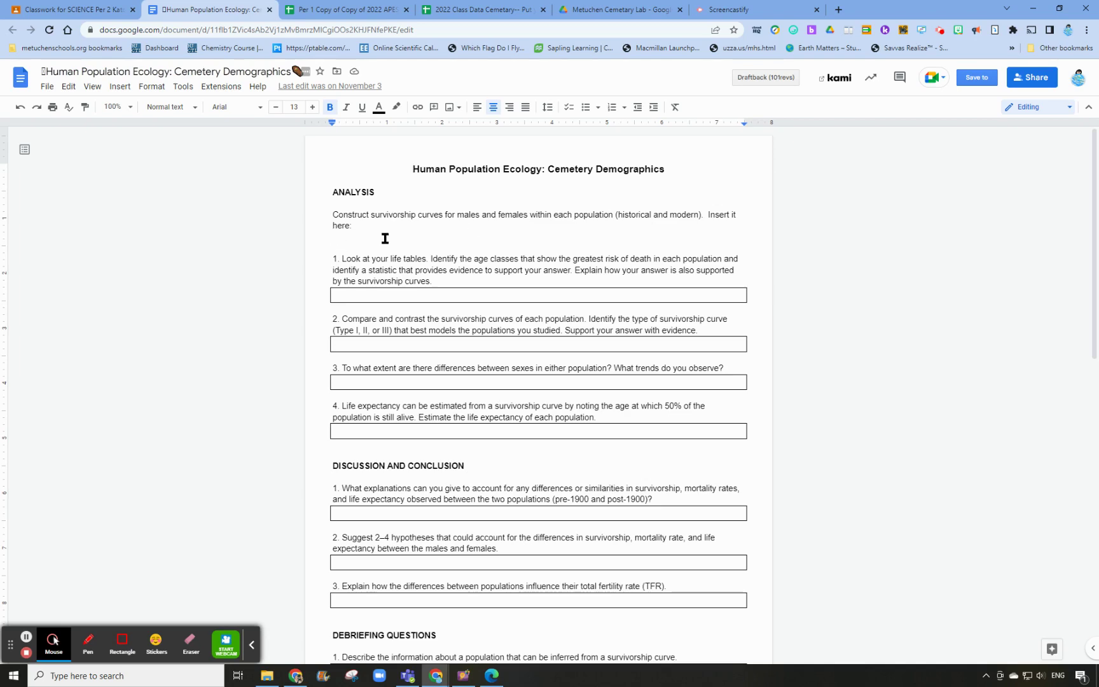
Step: Paste the copied survivorship chart on the blank line under "Insert it here:" in the Analysis section
left_click(362, 243)
right_click(362, 242)
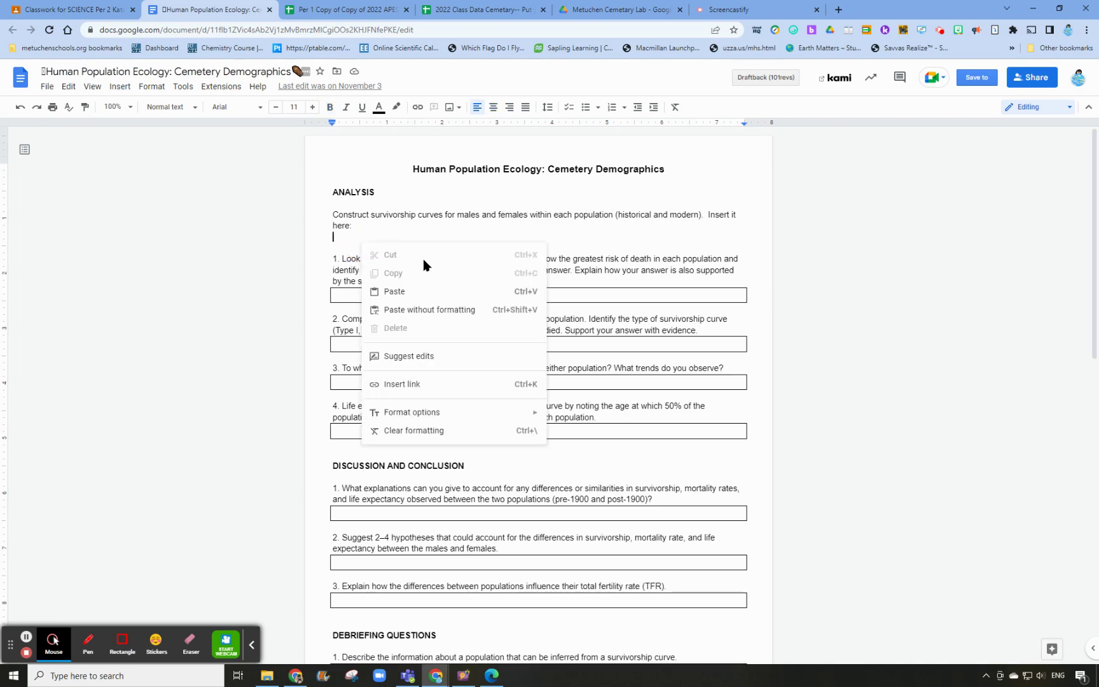
left_click(398, 291)
left_click(634, 407)
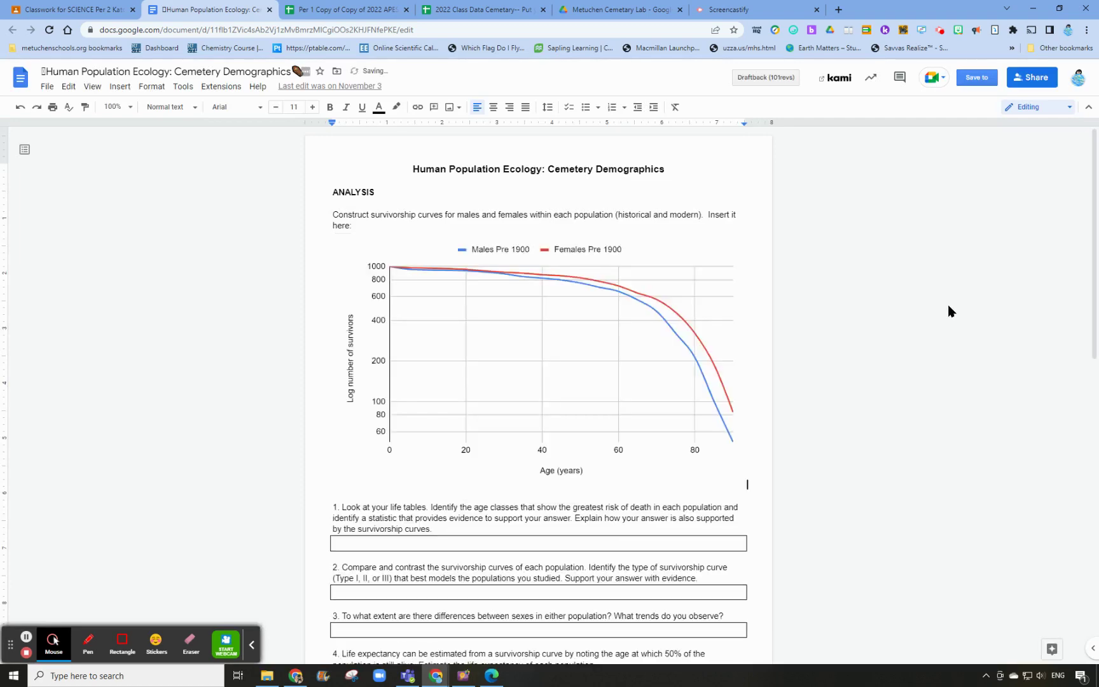
scroll(829, 300, "down", 7)
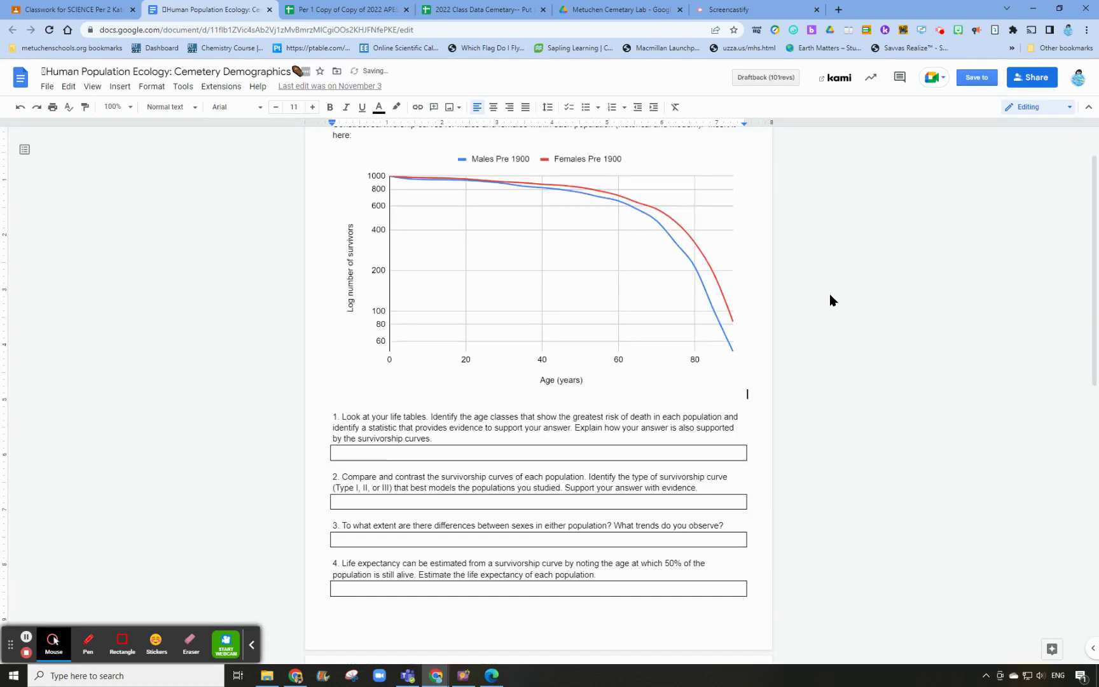
scroll(829, 299, "up", 3)
scroll(829, 300, "up", 3)
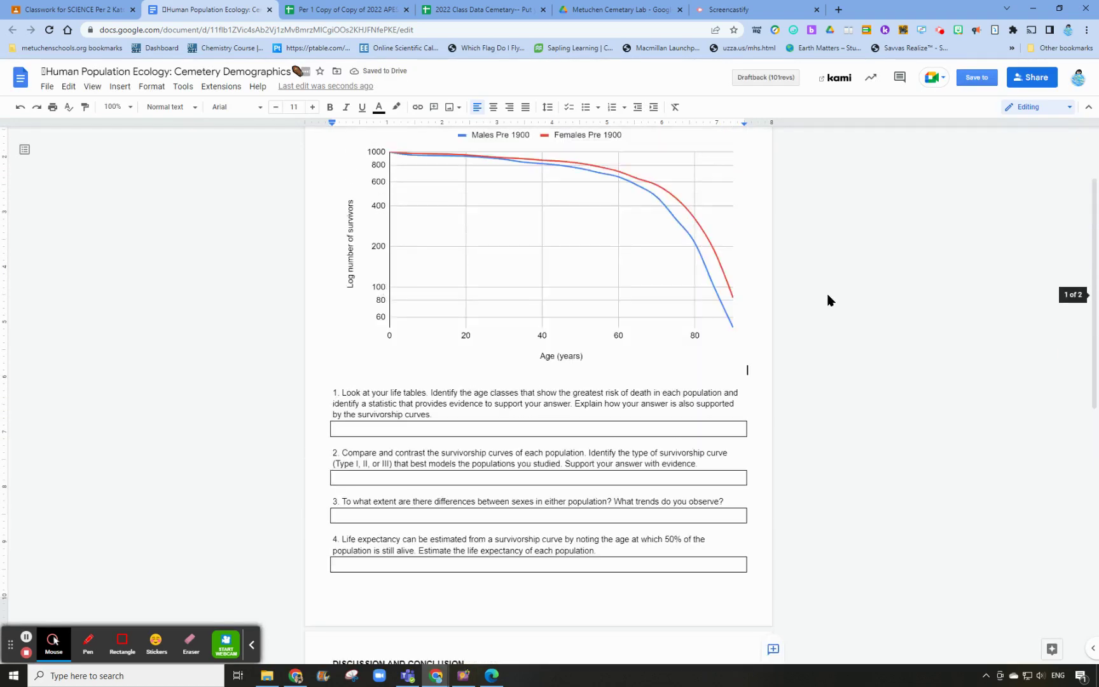